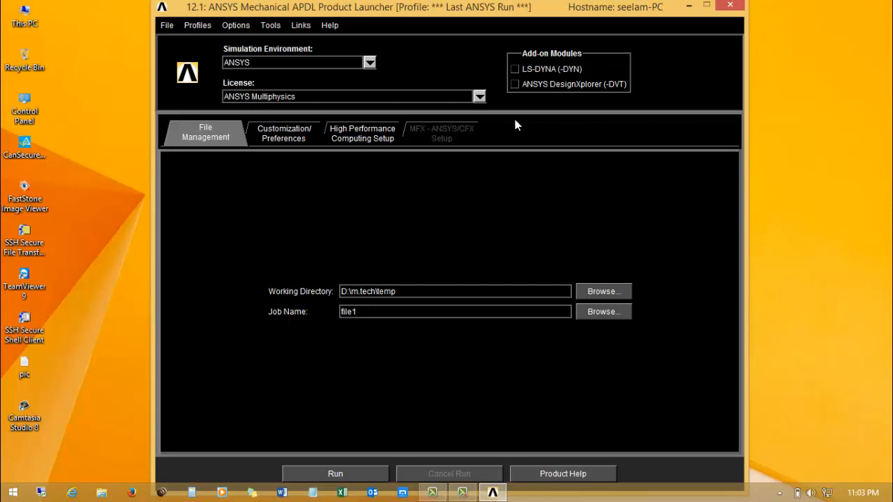
# Launch ANSYS from the product launcher using the D:\m.tech\temp working directory, and maximize its window.
pyautogui.click(335, 473)
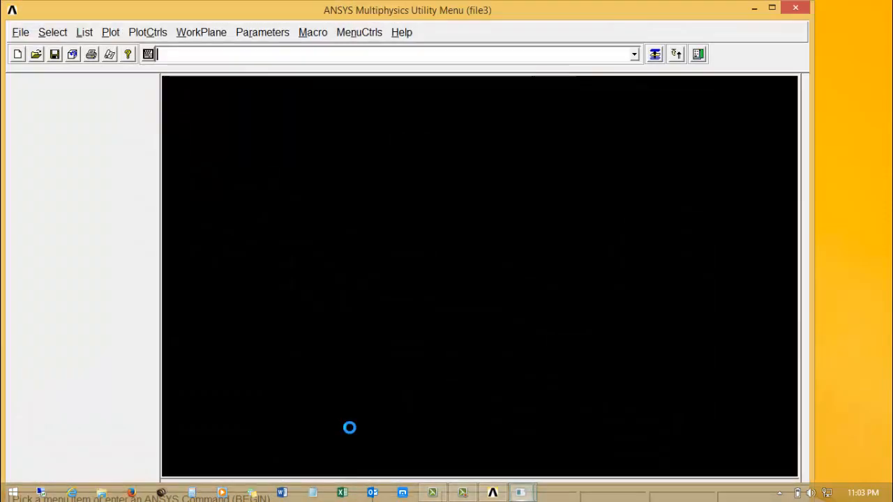
pyautogui.click(773, 9)
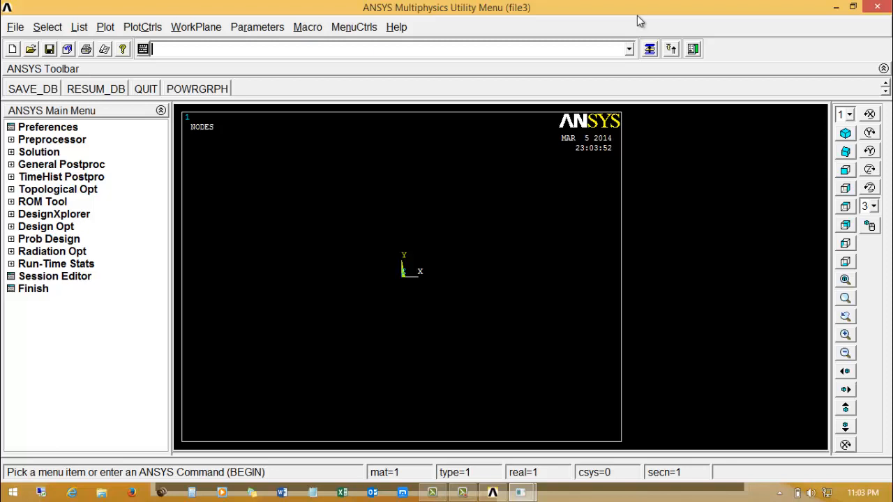
# Clear the database and start new without reading the start.ans file.
pyautogui.click(15, 27)
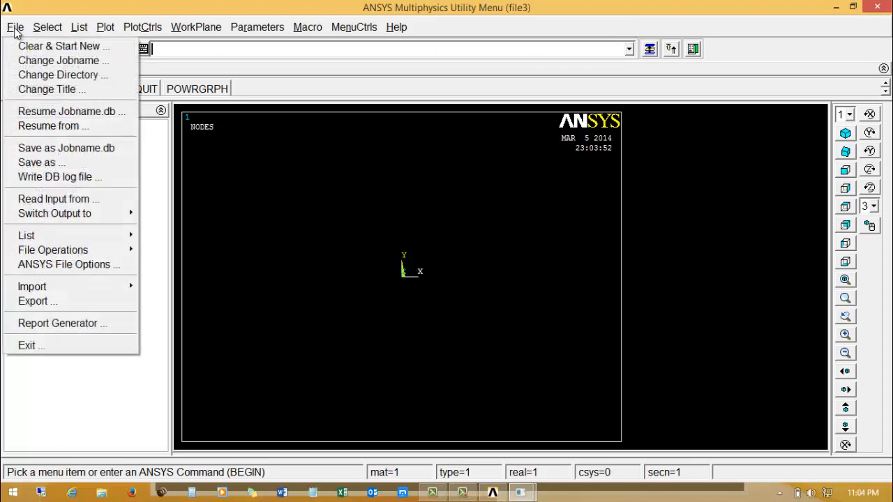
pyautogui.click(28, 44)
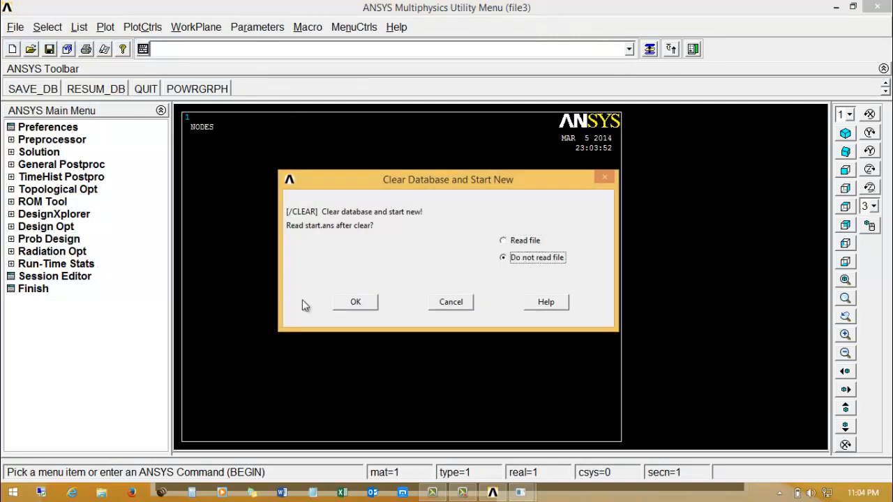
pyautogui.click(355, 301)
pyautogui.click(160, 96)
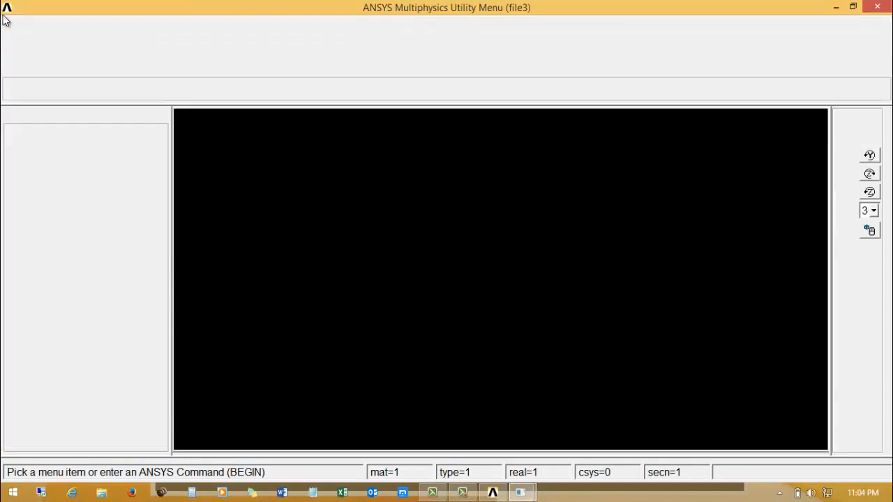
pyautogui.click(14, 27)
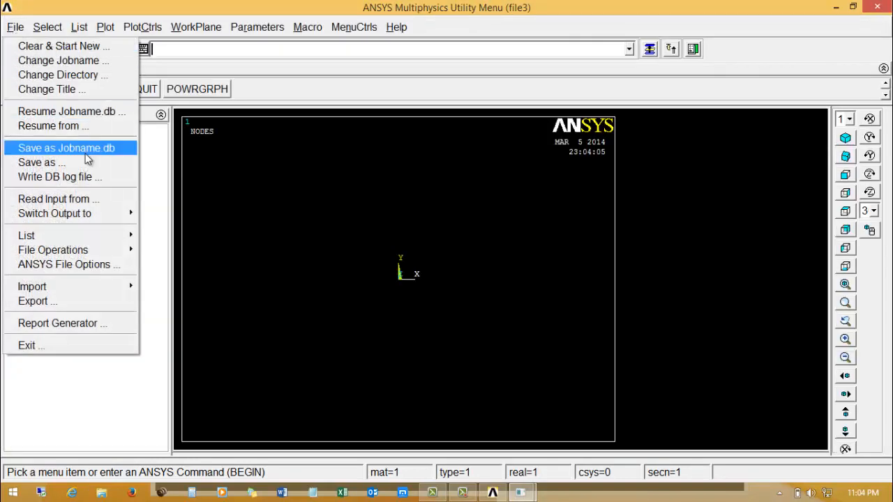
pyautogui.click(110, 402)
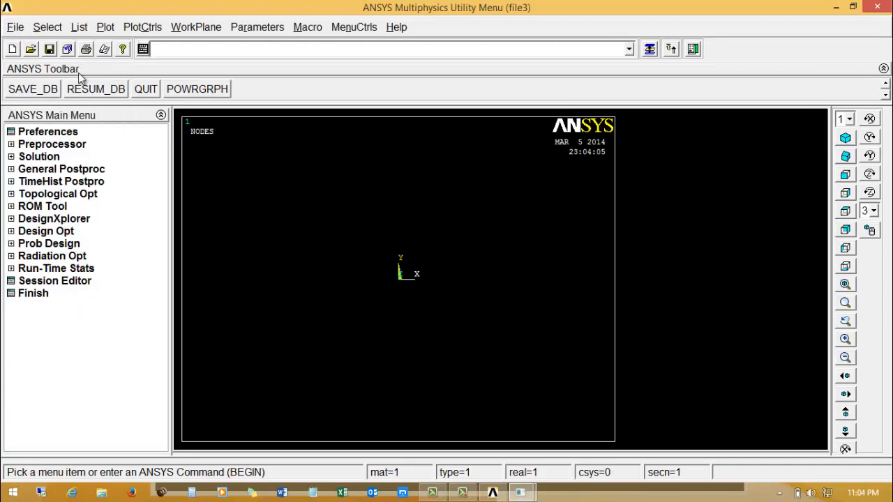
# Set the GUI filtering preferences to the Structural discipline with the h-Method.
pyautogui.click(58, 132)
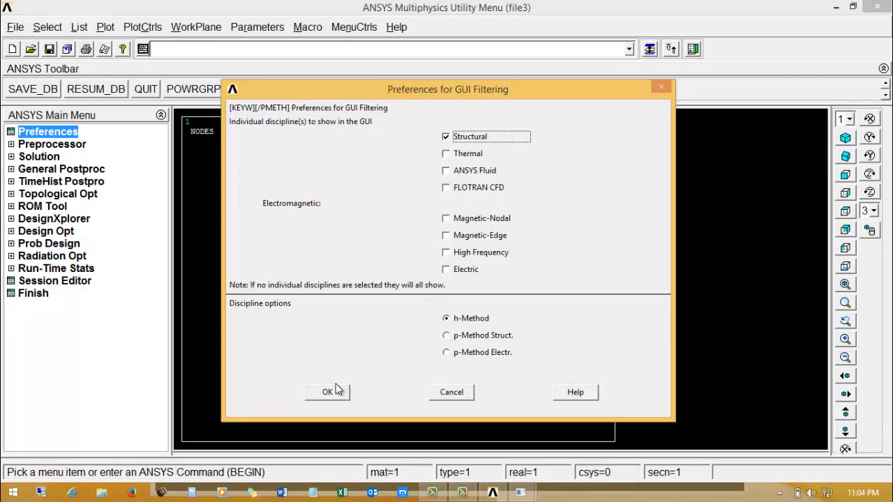
pyautogui.click(324, 393)
# Add the Solid 8node 183 element (PLANE183) as element type 1.
pyautogui.click(47, 145)
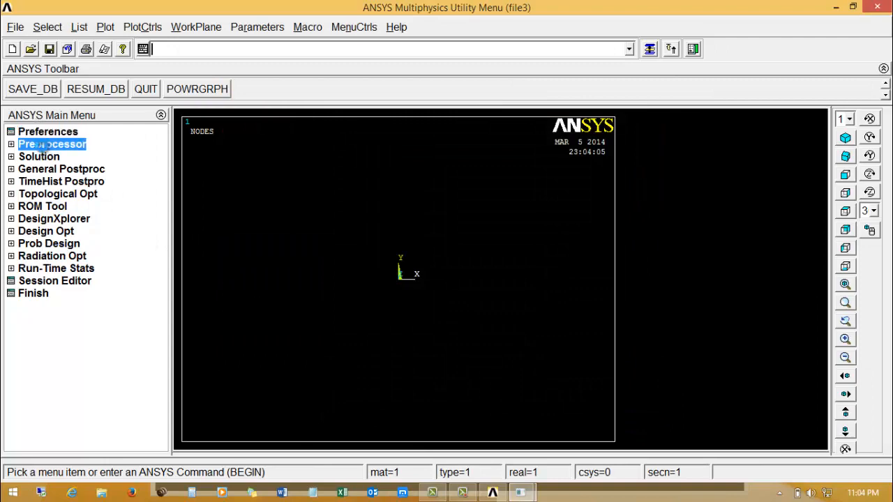
pyautogui.click(67, 158)
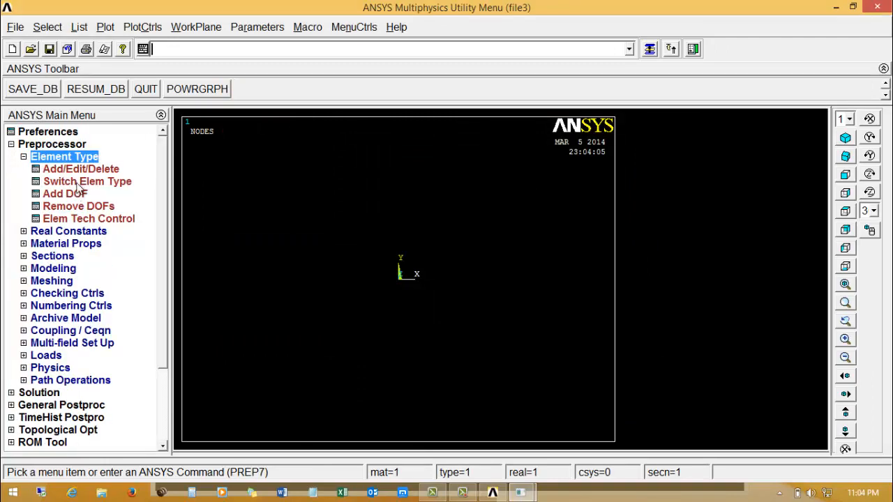
pyautogui.click(78, 169)
pyautogui.click(117, 330)
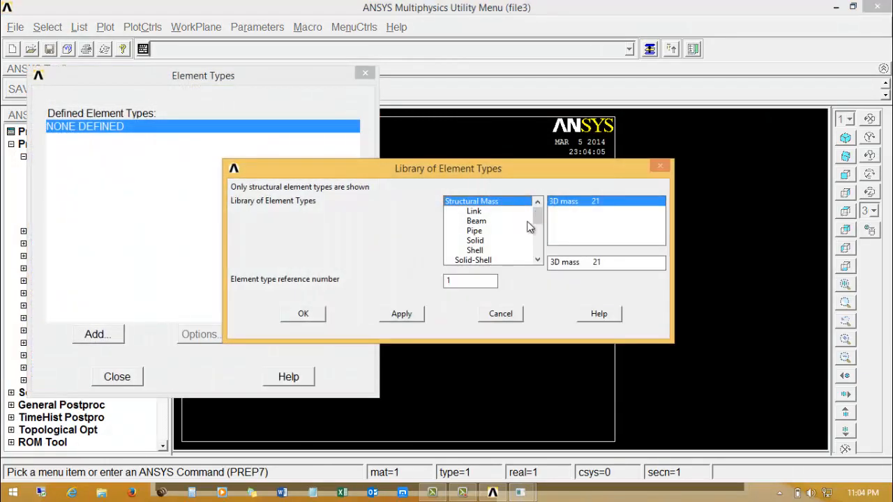
pyautogui.click(481, 240)
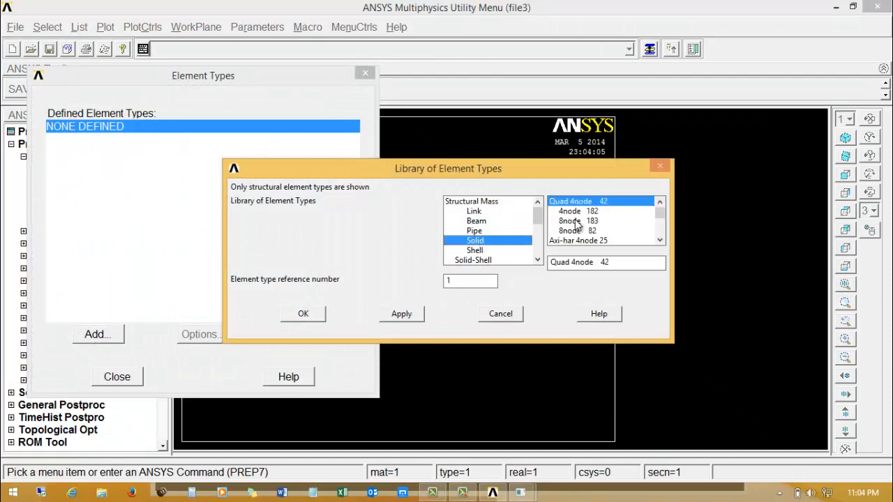
pyautogui.click(570, 220)
pyautogui.click(303, 314)
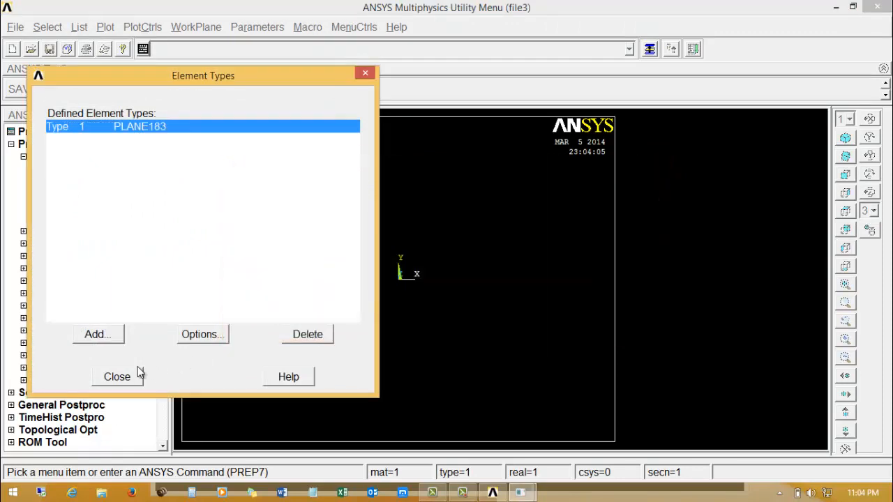
pyautogui.click(120, 376)
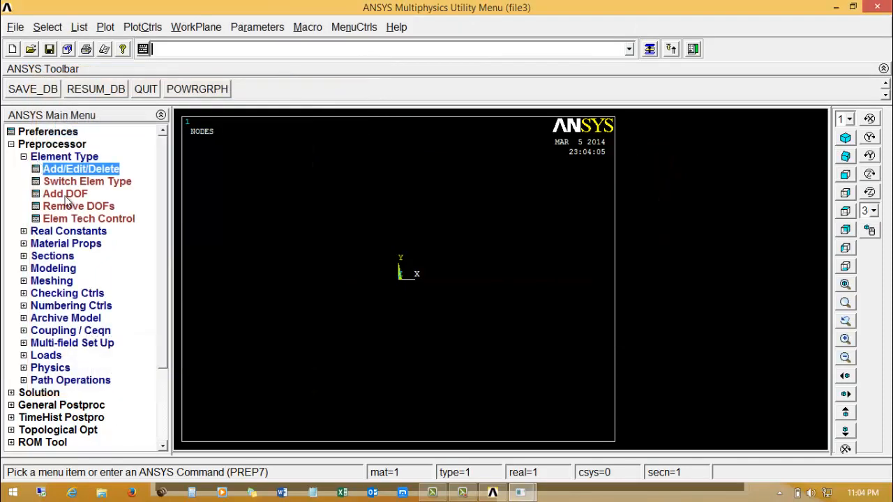
# Define material model 1 as structural linear elastic isotropic with EX 1 and PRXY 0.25.
pyautogui.click(66, 243)
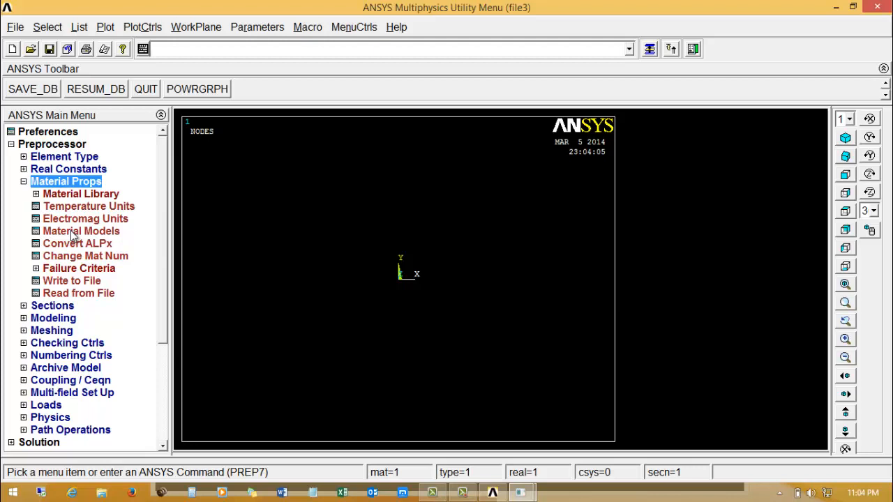
pyautogui.click(75, 233)
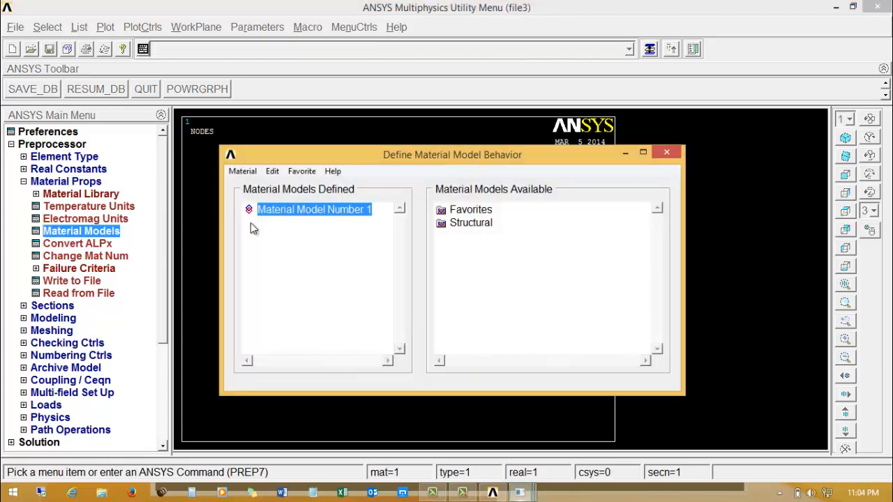
pyautogui.doubleClick(471, 222)
pyautogui.doubleClick(483, 236)
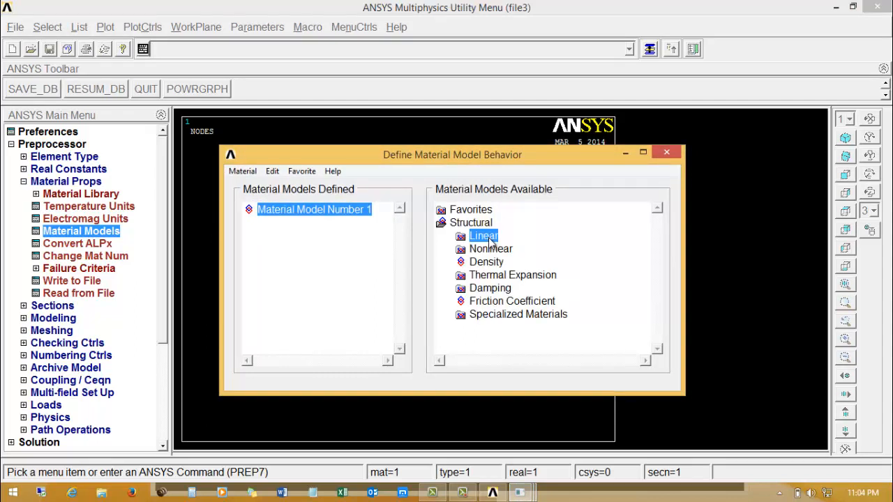
pyautogui.doubleClick(504, 249)
pyautogui.doubleClick(520, 262)
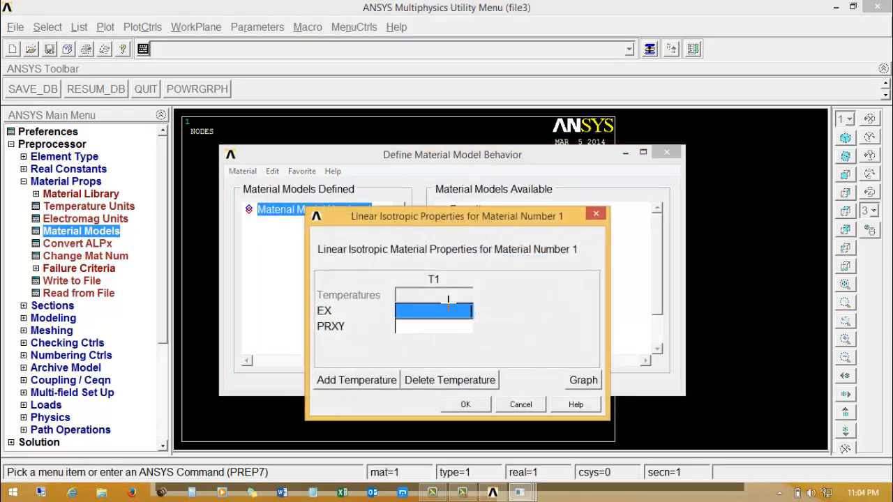
pyautogui.write('1')
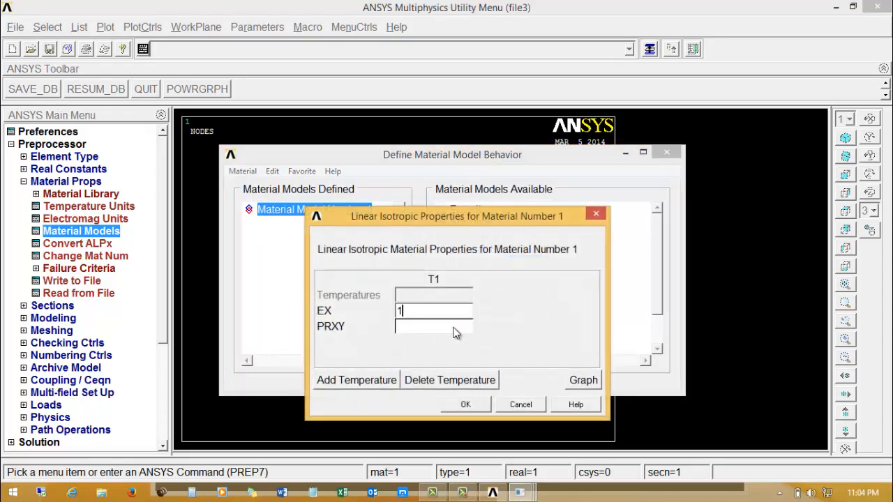
pyautogui.press('Tab')
pyautogui.write('0')
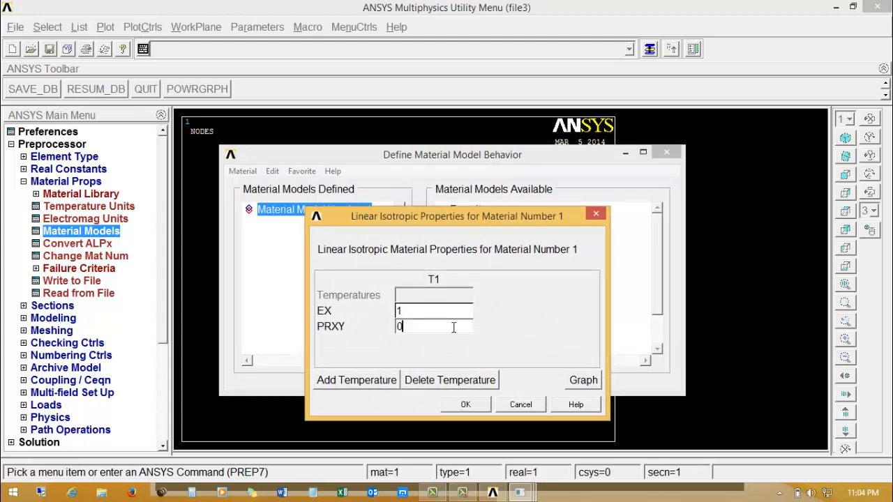
pyautogui.write('.25')
pyautogui.click(465, 405)
pyautogui.click(667, 152)
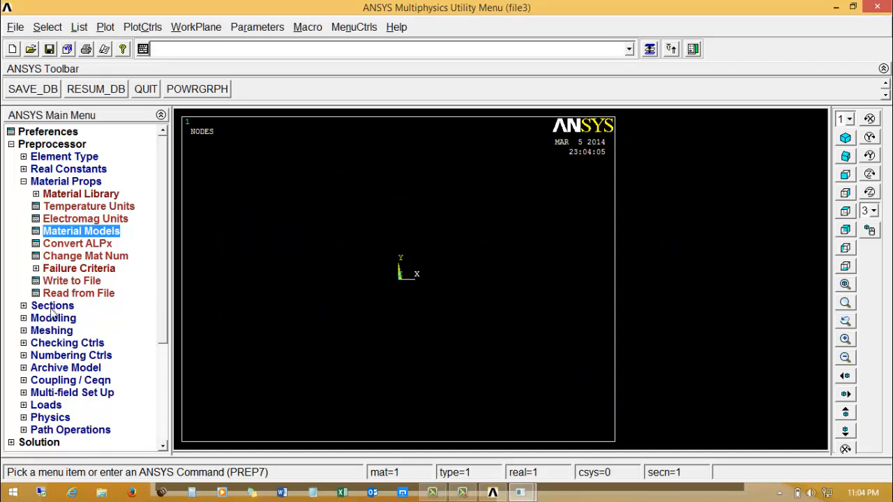
# Create a keypoint in the active coordinate system at X 0.4, Y 0.
pyautogui.click(50, 319)
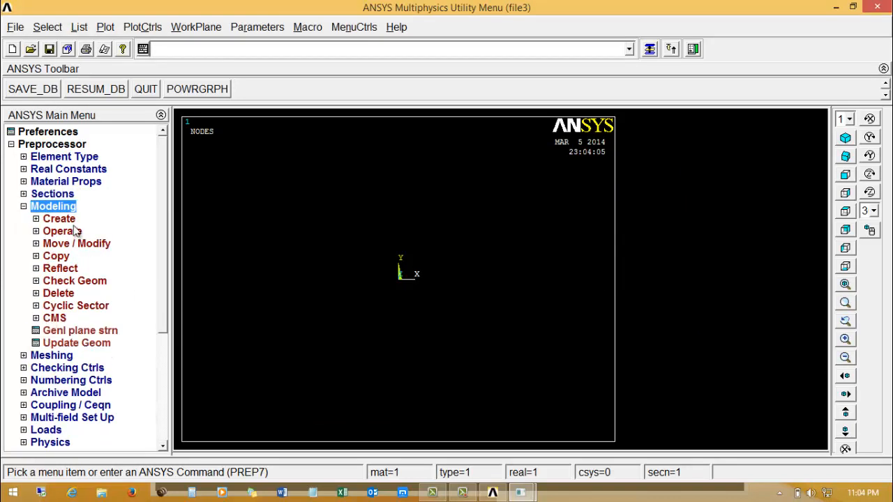
pyautogui.click(60, 219)
pyautogui.click(82, 231)
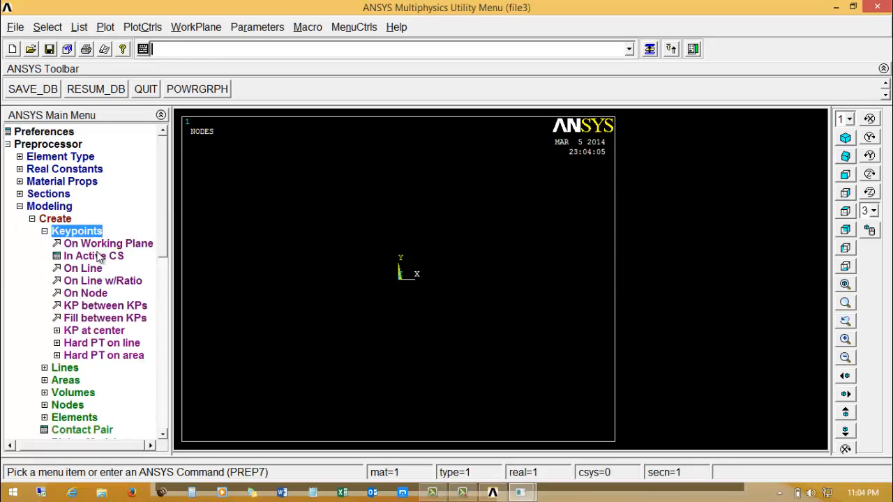
pyautogui.click(99, 257)
pyautogui.press('Tab')
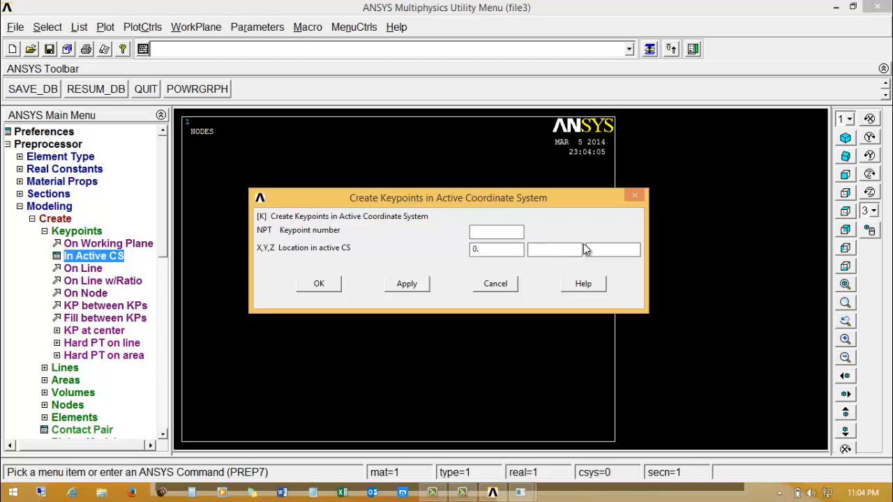
pyautogui.write('0.4')
pyautogui.click(418, 286)
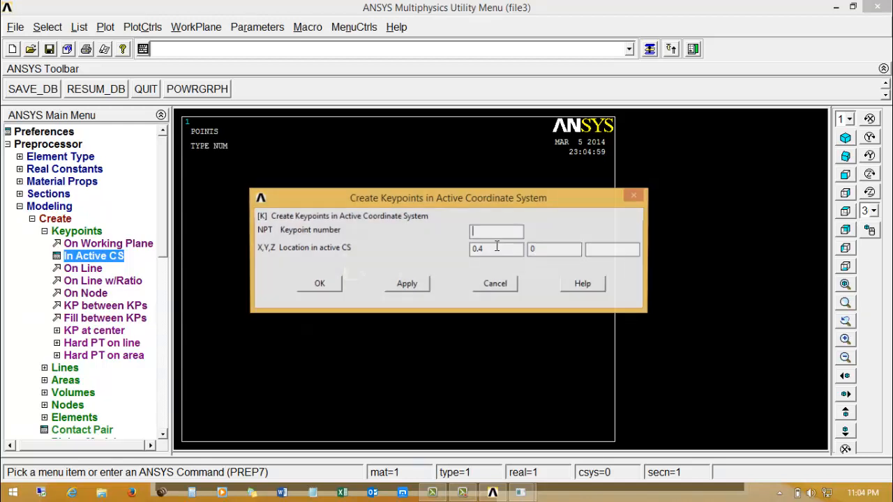
# Create three more keypoints at (1, 0), (1, 1) and (0, 1) in the active coordinate system.
pyautogui.write('1')
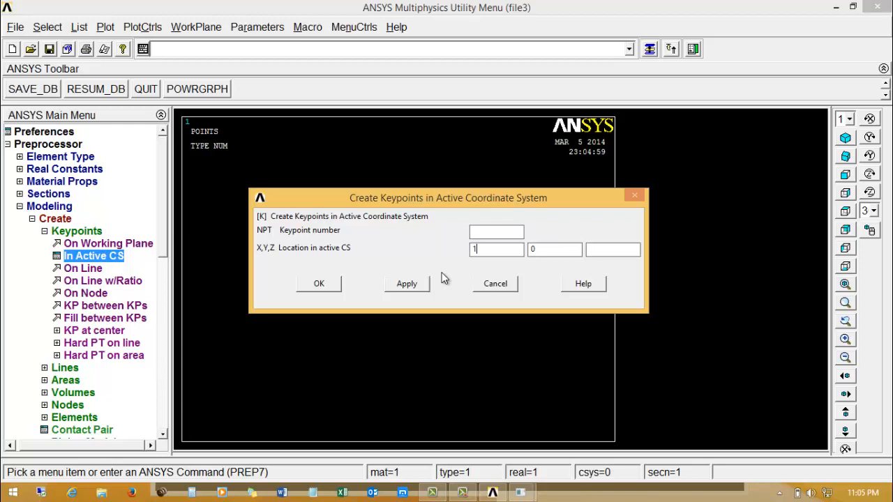
pyautogui.click(407, 284)
pyautogui.press('Tab')
pyautogui.write('1')
pyautogui.click(407, 285)
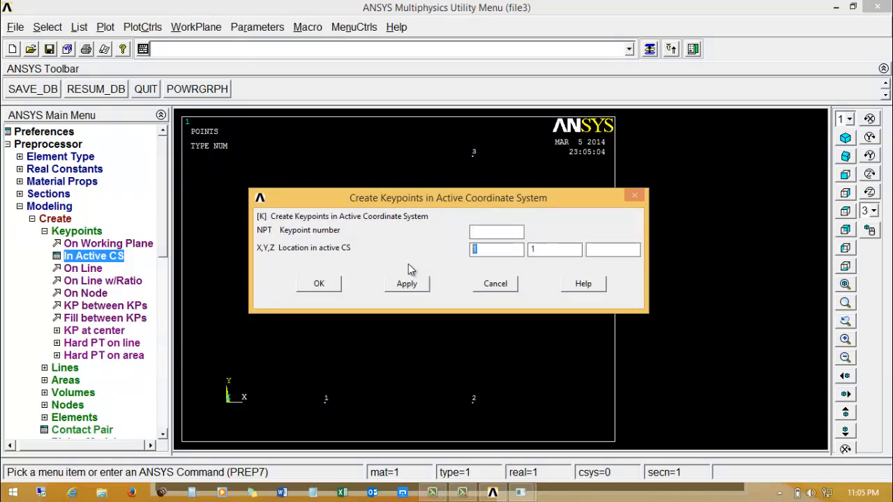
pyautogui.write('0')
pyautogui.click(403, 286)
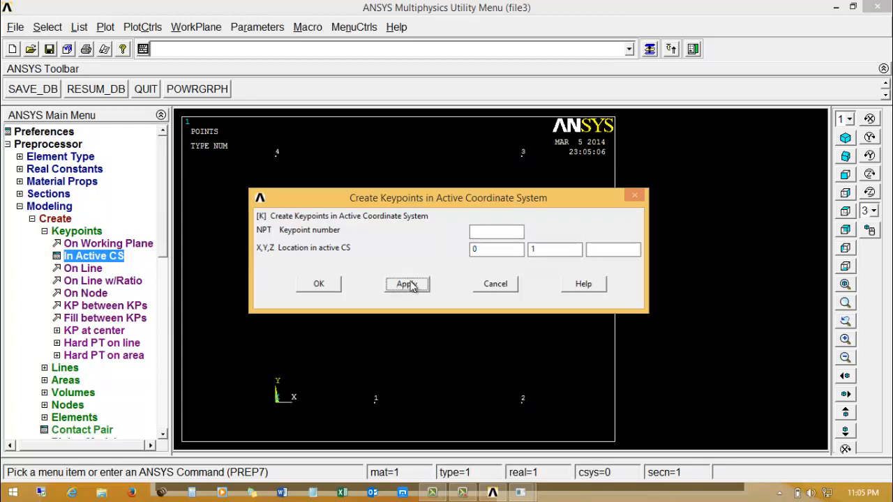
# Switch to the Calculator and set it to scientific mode.
pyautogui.doubleClick(547, 251)
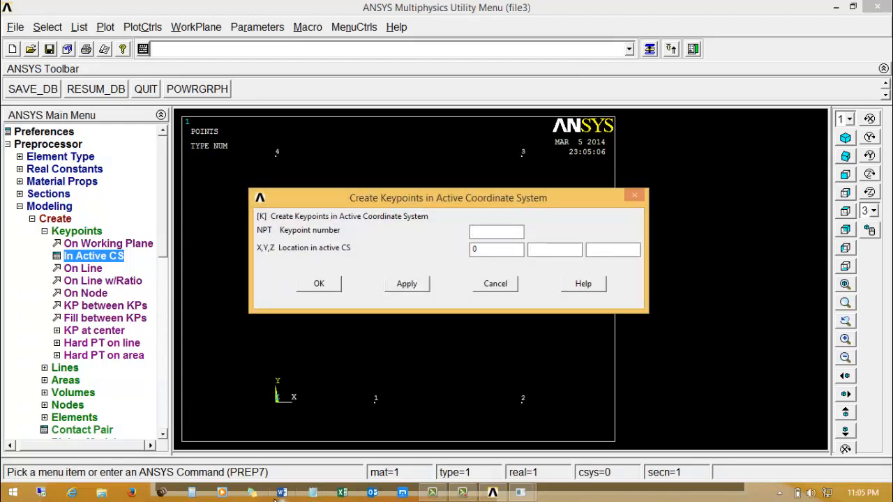
pyautogui.click(191, 493)
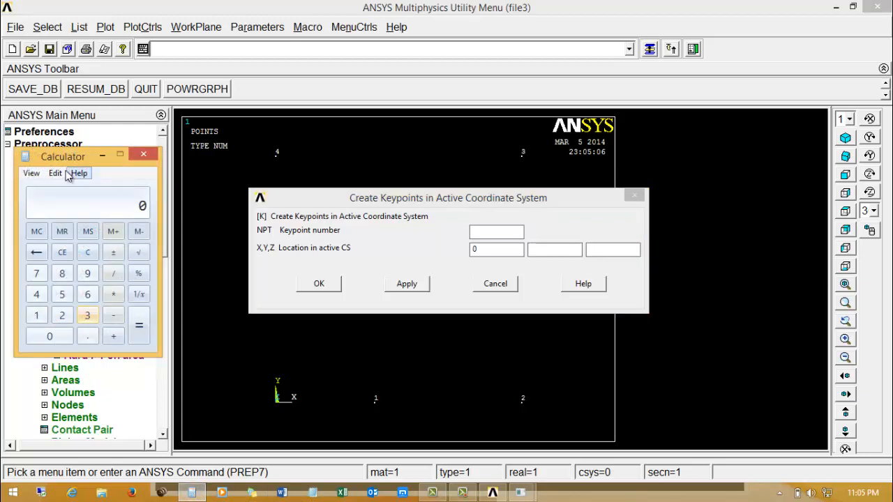
pyautogui.click(32, 173)
pyautogui.click(52, 199)
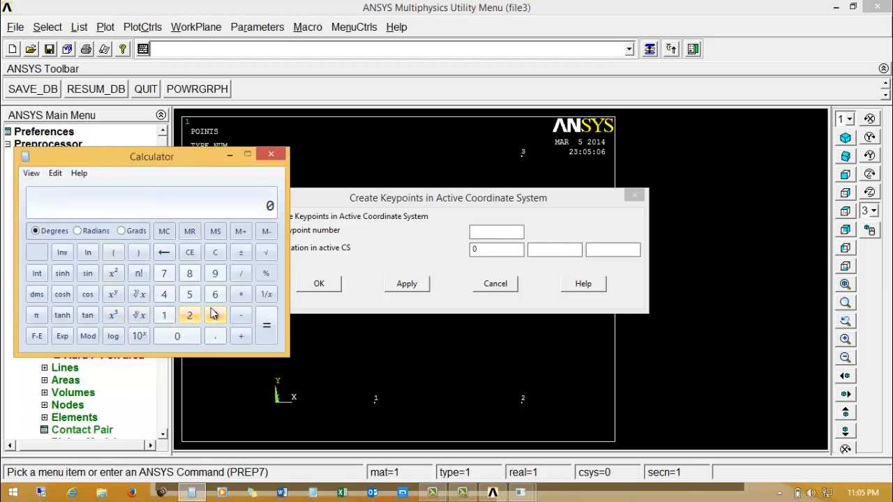
pyautogui.click(87, 315)
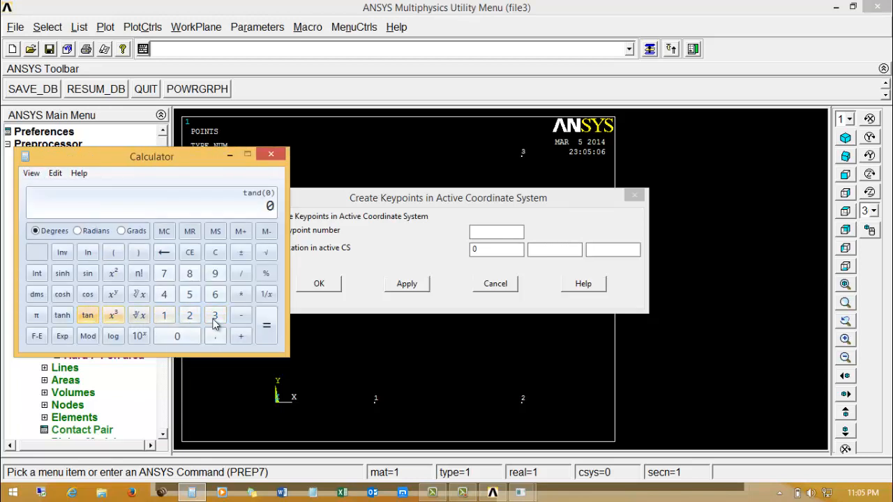
pyautogui.click(215, 319)
pyautogui.click(193, 338)
pyautogui.click(215, 252)
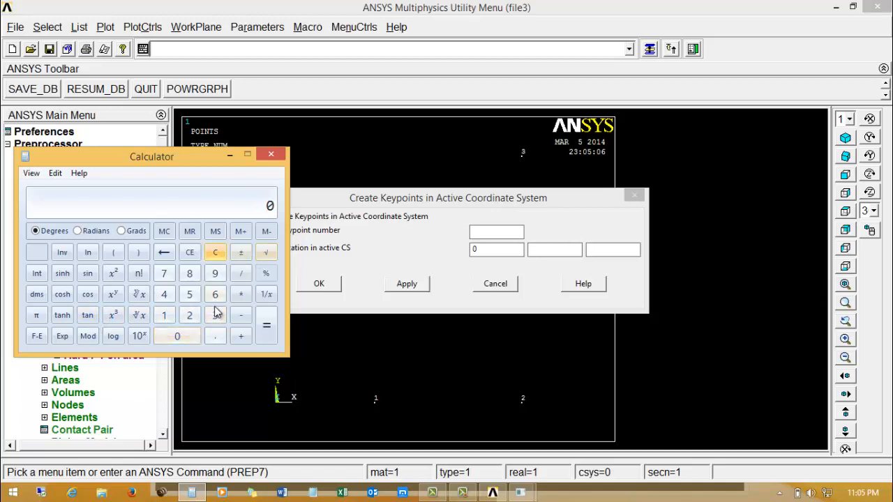
# Calculate tan(30) in degrees multiplied by 0.4 with the scientific calculator.
pyautogui.click(215, 315)
pyautogui.click(181, 338)
pyautogui.click(90, 316)
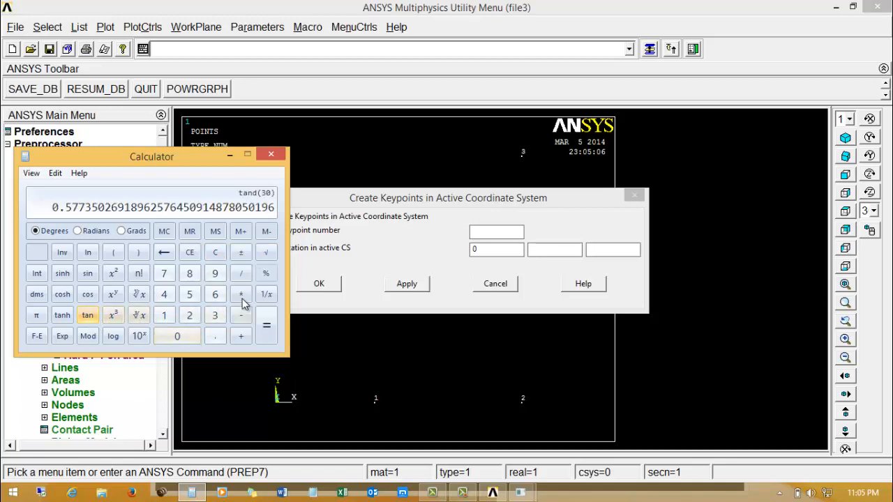
pyautogui.click(241, 294)
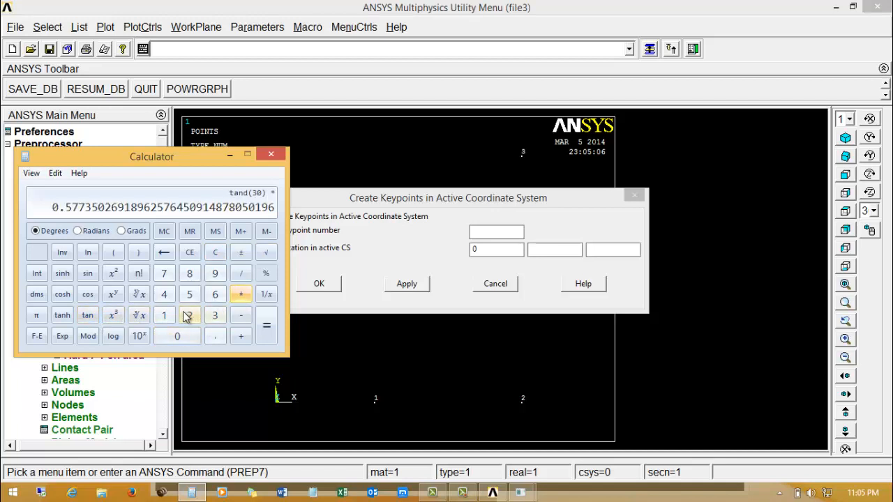
pyautogui.click(174, 337)
pyautogui.click(215, 337)
pyautogui.click(164, 295)
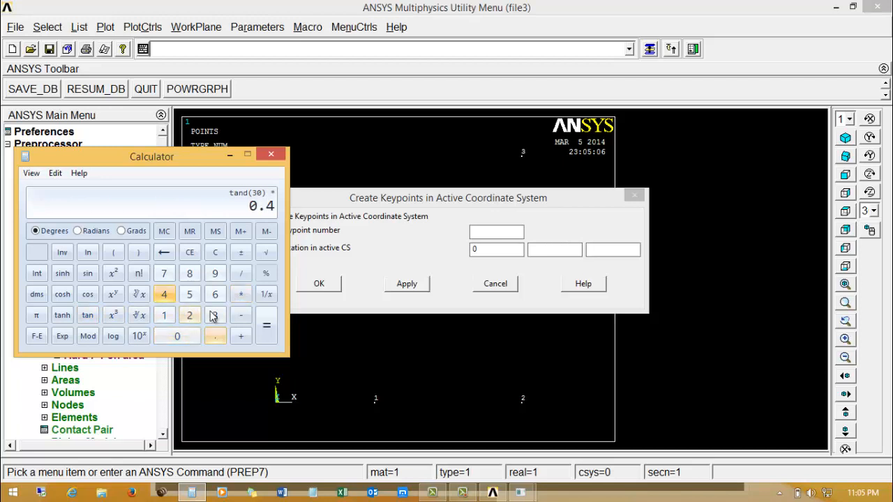
pyautogui.click(266, 326)
# Create a keypoint at X 0 with the copied calculator result as its Y coordinate, and minimise the Calculator.
pyautogui.rightClick(237, 213)
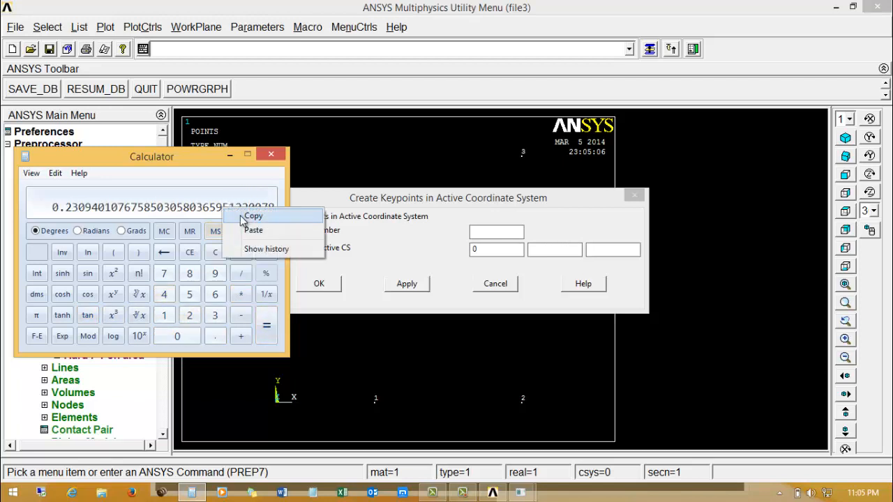
pyautogui.click(258, 221)
pyautogui.click(549, 251)
pyautogui.rightClick(549, 253)
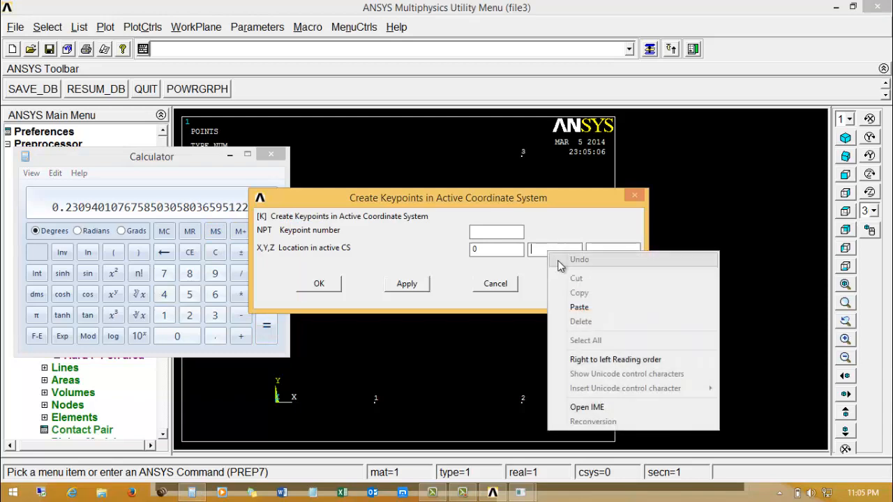
pyautogui.click(579, 304)
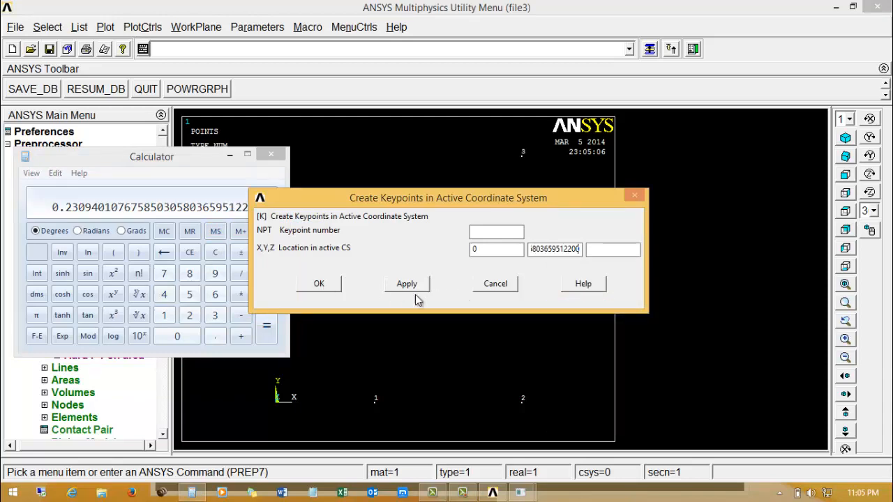
pyautogui.click(405, 284)
pyautogui.click(231, 154)
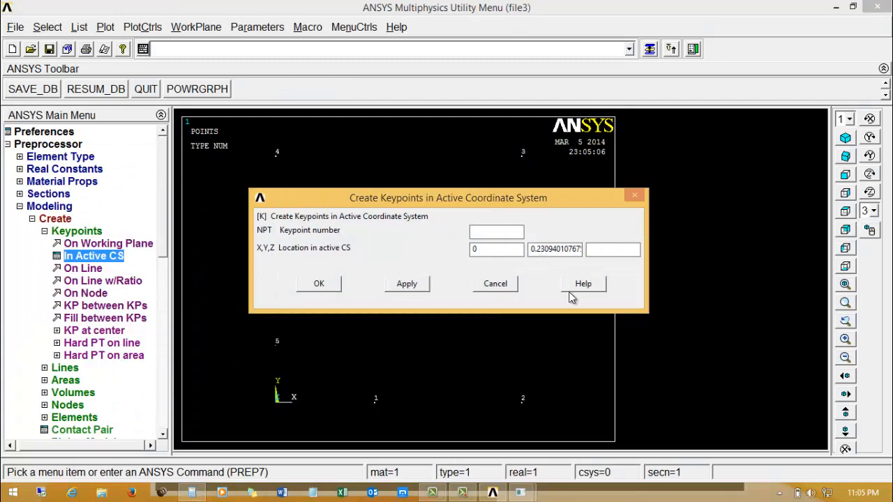
# Change the Y coordinate's first decimal to 4 and create keypoints at that height with X 0, 0.8 and 1.
pyautogui.press('BackSpace')
pyautogui.write('4')
pyautogui.click(405, 286)
pyautogui.click(407, 284)
pyautogui.write('1')
pyautogui.click(405, 287)
# Create a final keypoint at X 0.8, Y 0 and close the keypoint definition.
pyautogui.write('0.8')
pyautogui.moveTo(630, 256); pyautogui.dragTo(837, 251)
pyautogui.press('BackSpace')
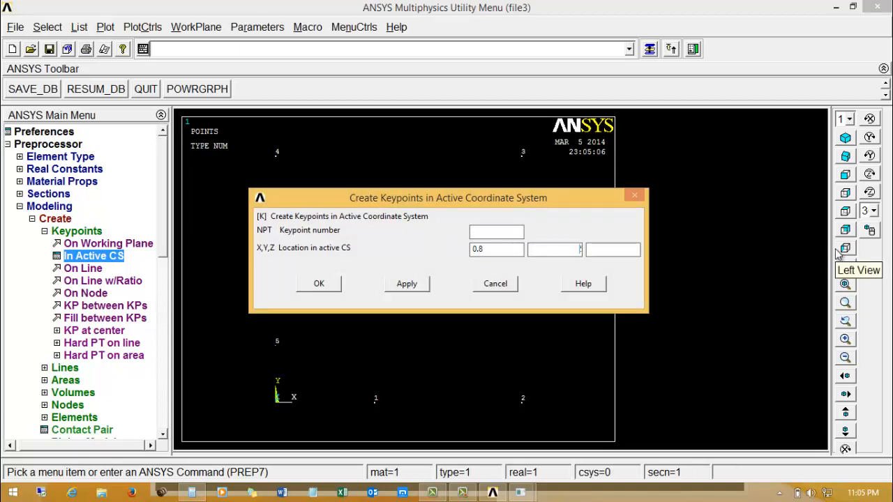
pyautogui.write('0')
pyautogui.click(325, 284)
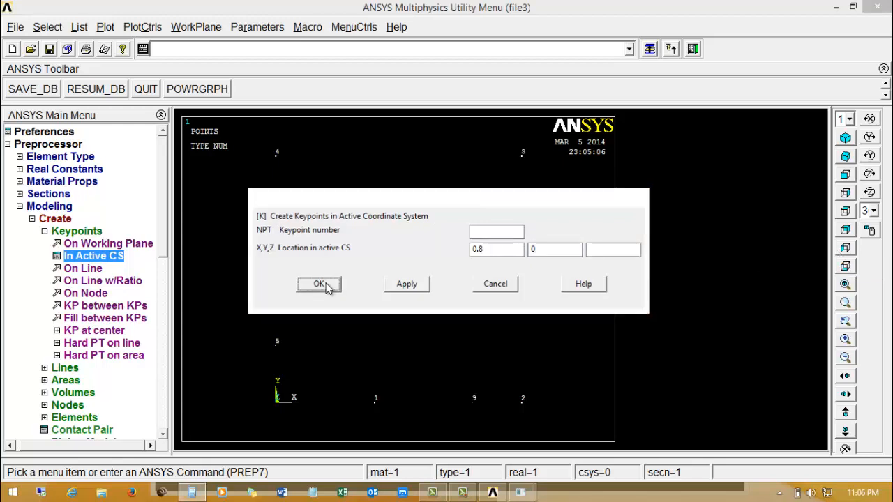
# Create a 150-degree arc by centre and radius, centred on the keypoint at (0.4, 0) with a radius of 0.05.
pyautogui.click(49, 231)
pyautogui.click(60, 244)
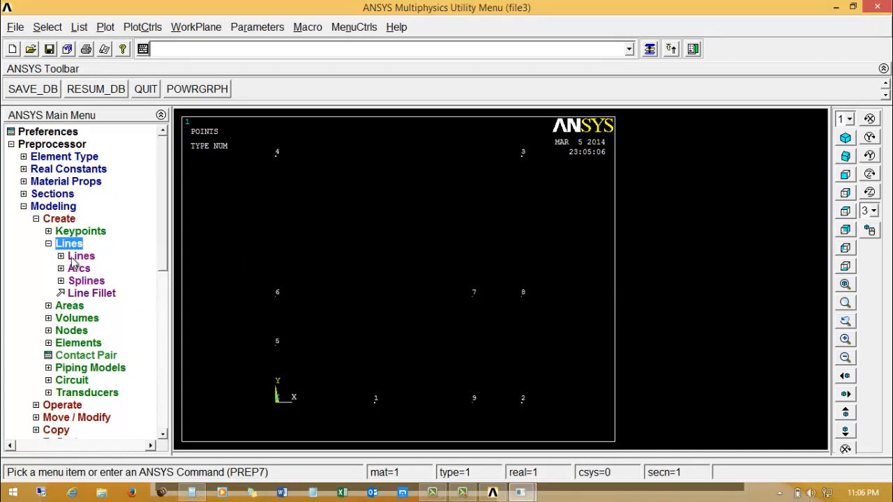
pyautogui.click(74, 258)
pyautogui.click(74, 256)
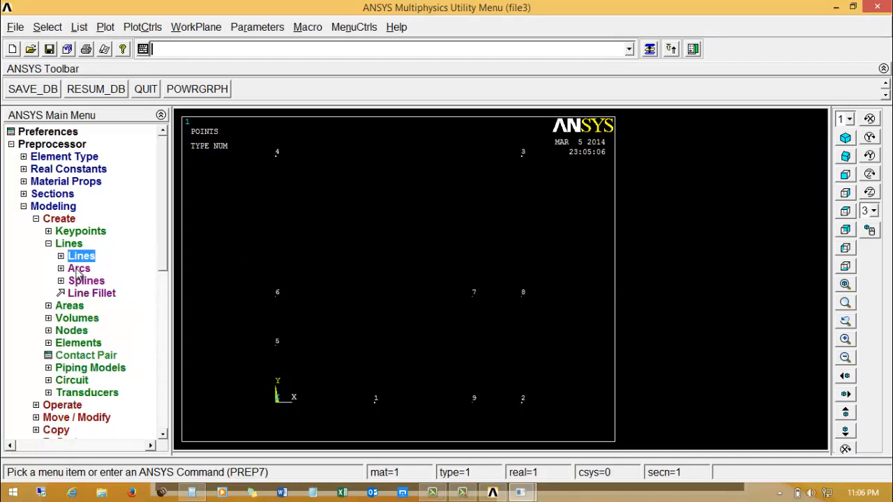
pyautogui.click(345, 385)
pyautogui.click(428, 443)
pyautogui.rightClick(309, 239)
pyautogui.click(338, 287)
pyautogui.click(78, 268)
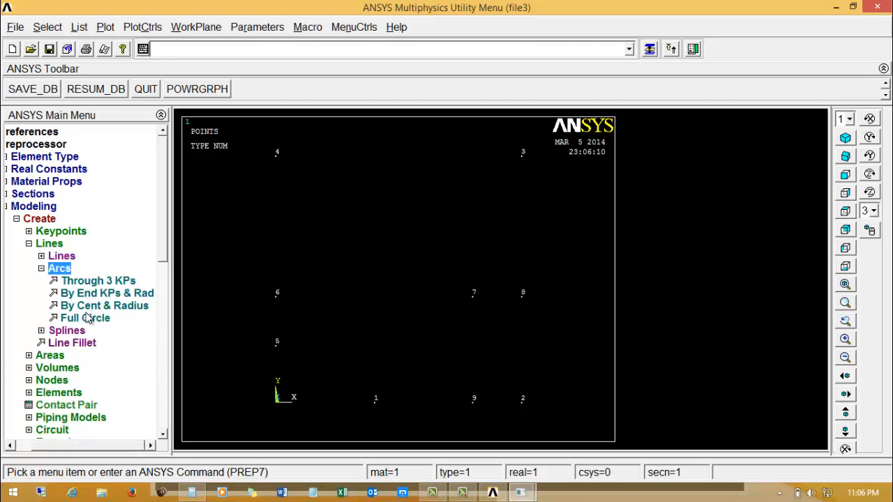
pyautogui.click(98, 305)
pyautogui.click(374, 402)
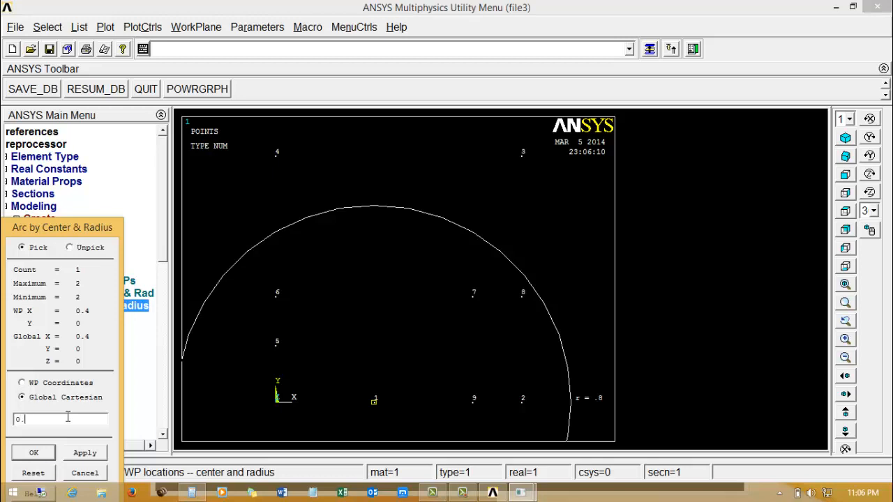
pyautogui.click(37, 453)
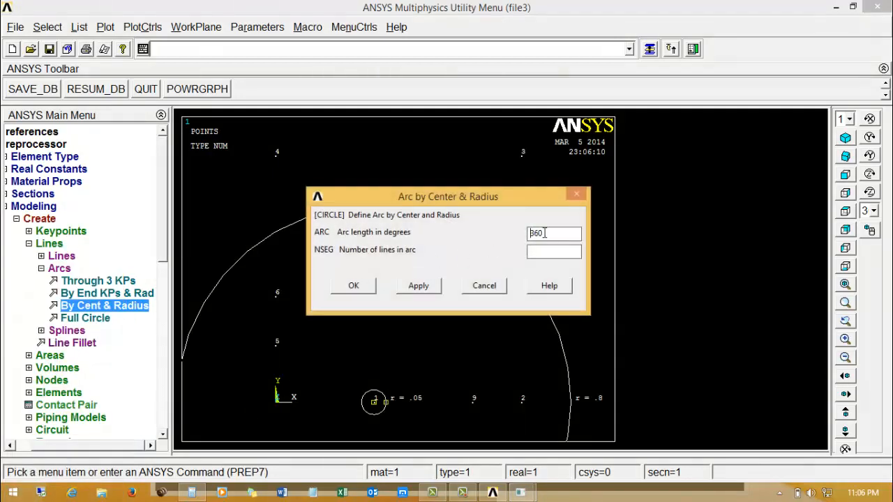
pyautogui.moveTo(544, 234); pyautogui.dragTo(475, 255)
pyautogui.write('150')
pyautogui.click(356, 286)
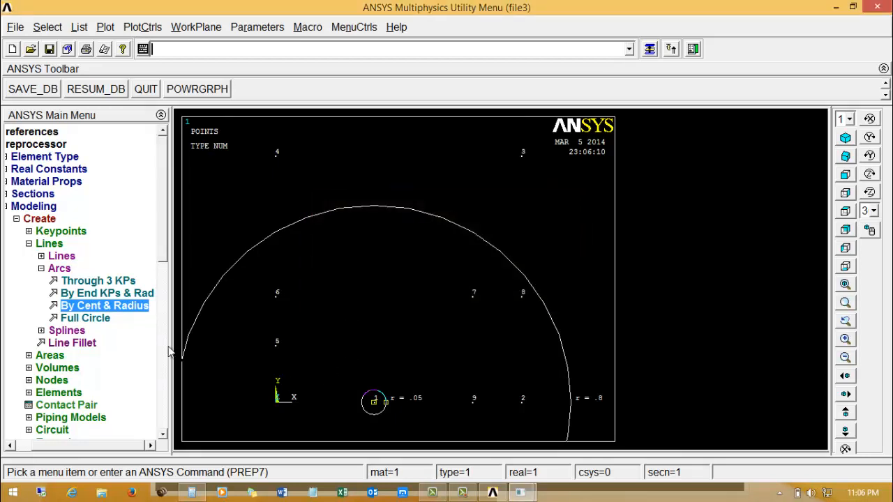
# Create a smaller 150-degree arc centred on the same keypoint with its radius value entered as 0.41, and plot the lines.
pyautogui.click(375, 403)
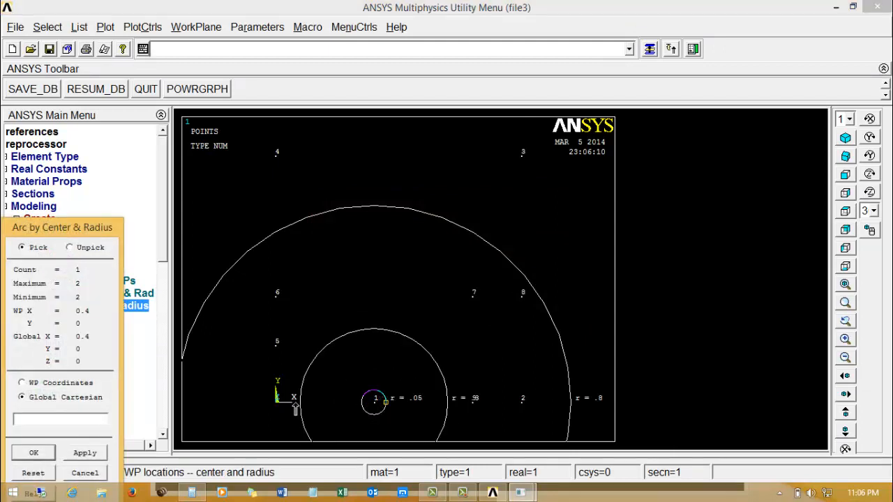
pyautogui.click(536, 399)
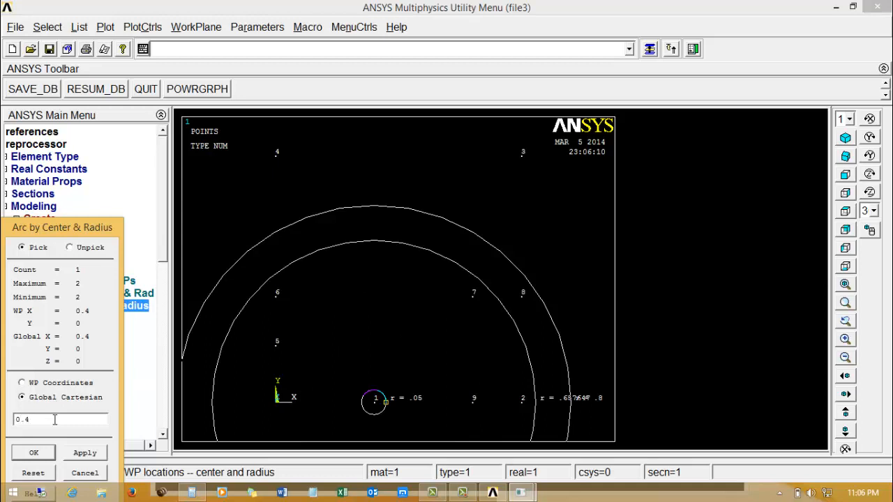
pyautogui.click(37, 454)
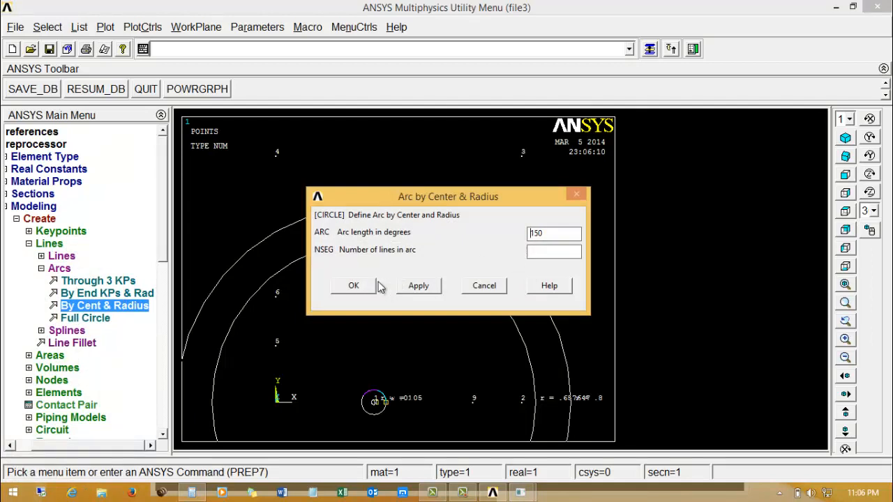
pyautogui.click(359, 288)
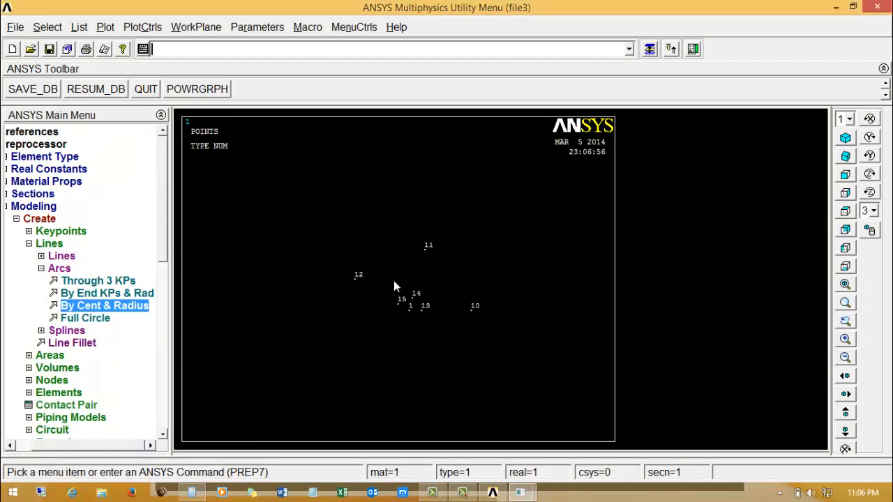
pyautogui.click(105, 27)
pyautogui.click(122, 84)
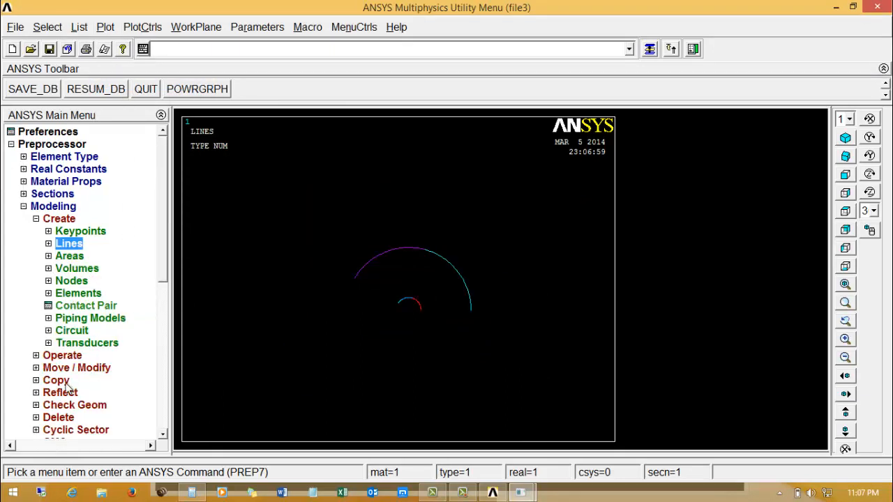
# Combine the two segments of the inner arc into one line with the Boolean Add operation.
pyautogui.click(39, 356)
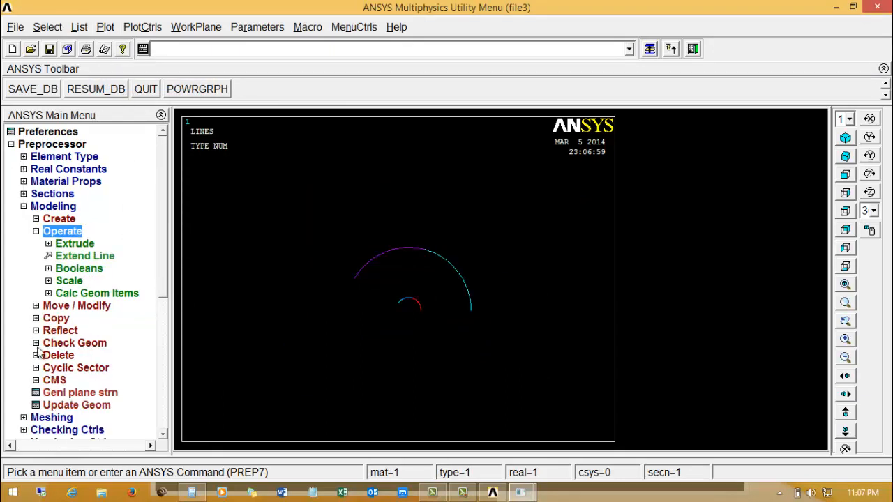
pyautogui.click(50, 270)
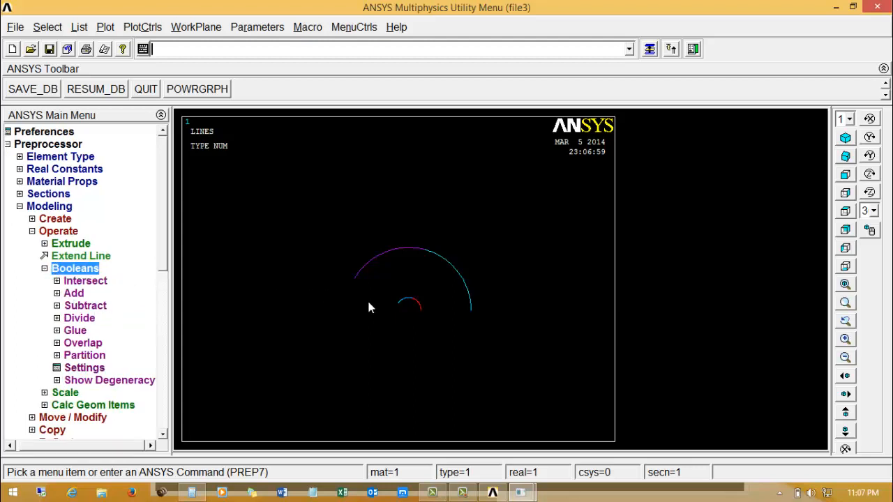
pyautogui.click(73, 294)
pyautogui.click(88, 331)
pyautogui.click(403, 305)
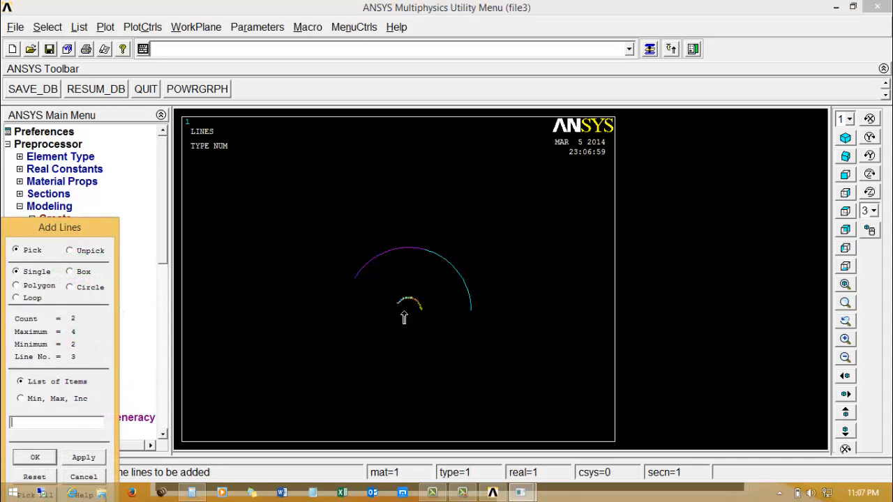
pyautogui.click(35, 458)
# Combine the two segments of the outer arc into one line with Boolean Add.
pyautogui.click(416, 275)
pyautogui.click(389, 252)
pyautogui.click(460, 271)
pyautogui.click(35, 458)
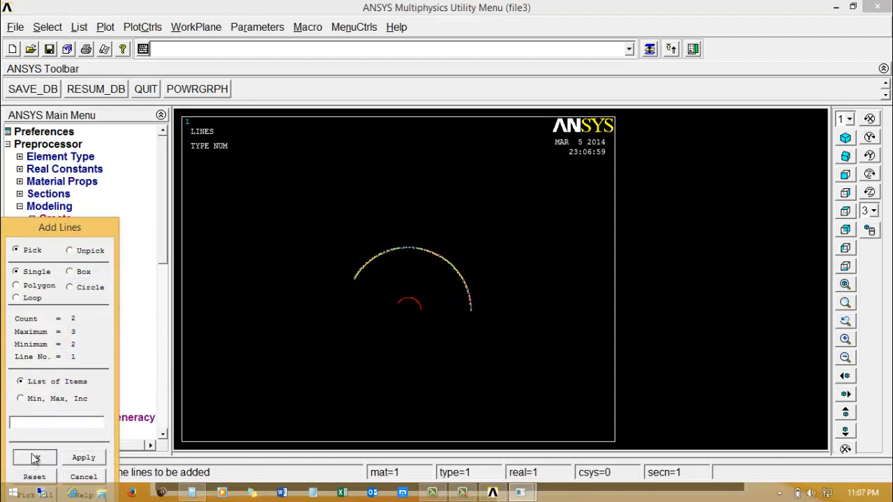
pyautogui.click(354, 275)
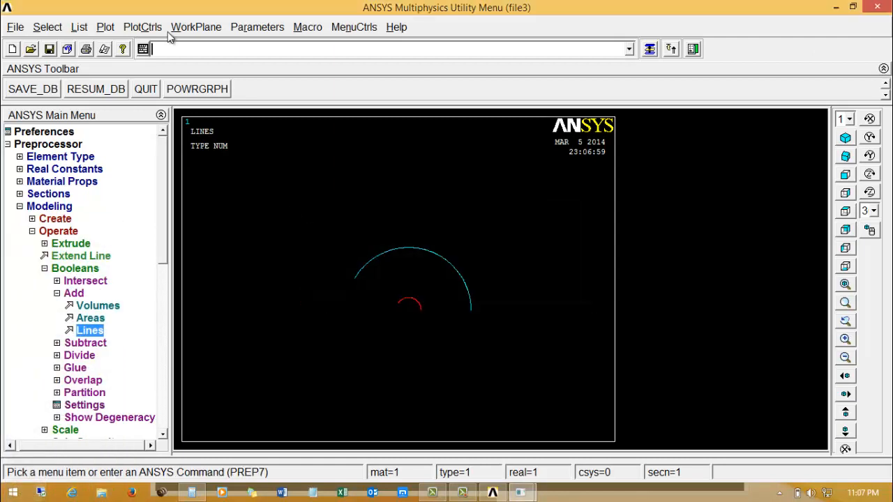
# Display the lines and keypoints together with a multi-plot and refresh the view.
pyautogui.click(105, 27)
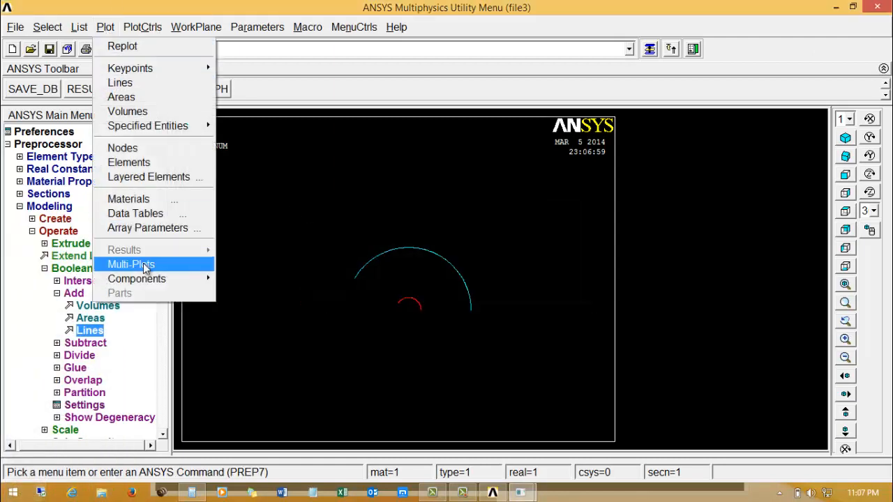
pyautogui.click(140, 265)
pyautogui.rightClick(302, 221)
pyautogui.click(306, 265)
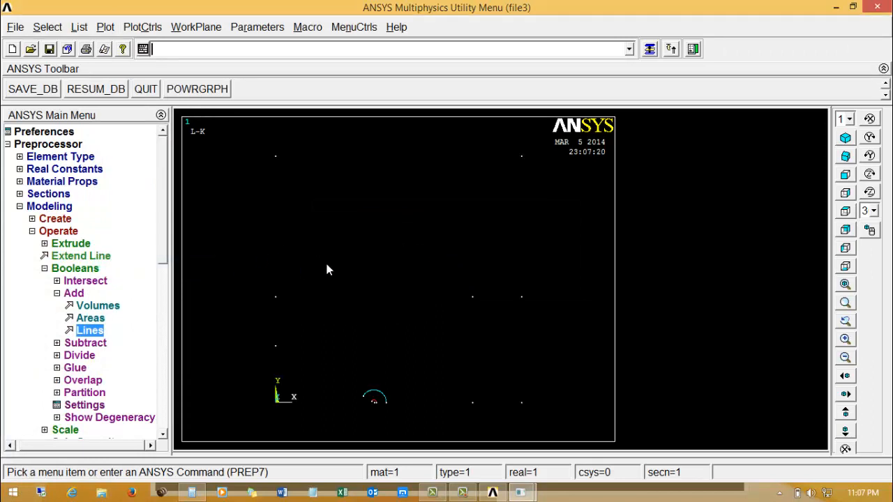
# Draw a straight line from the lower keypoint on the Y axis above the origin to the outer arc's nearer end.
pyautogui.click(32, 231)
pyautogui.click(43, 219)
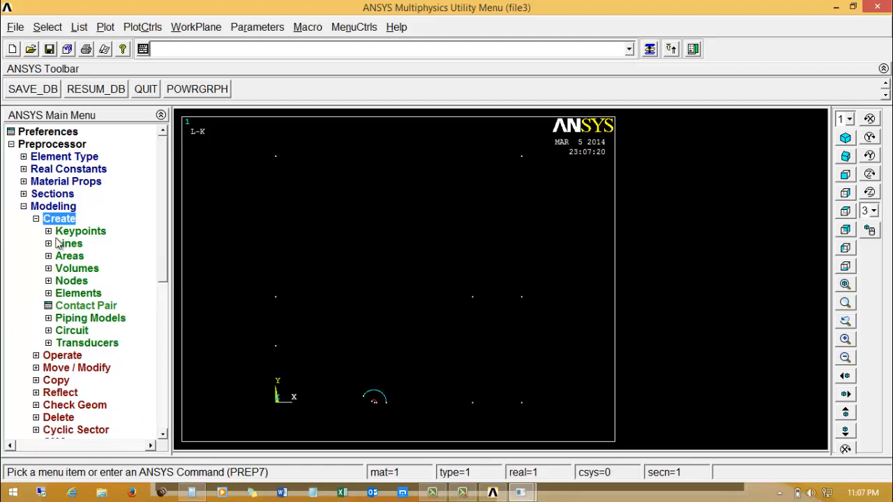
pyautogui.click(58, 242)
pyautogui.click(60, 256)
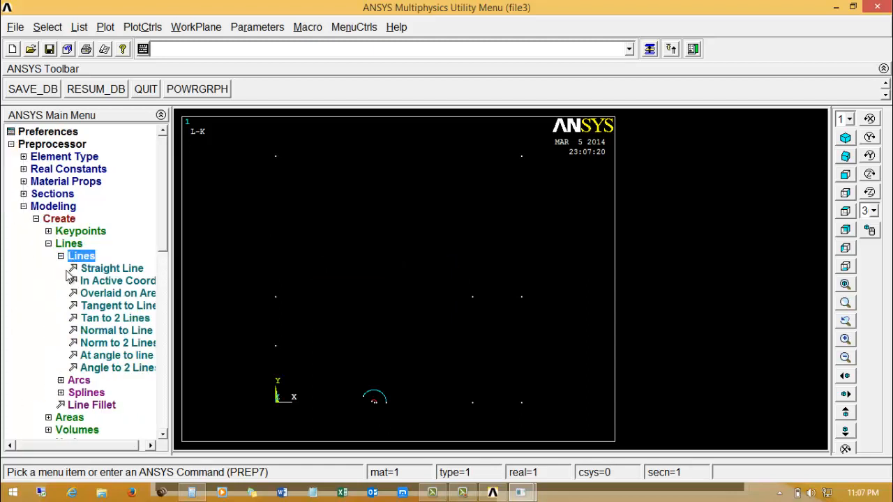
pyautogui.click(84, 268)
pyautogui.click(277, 346)
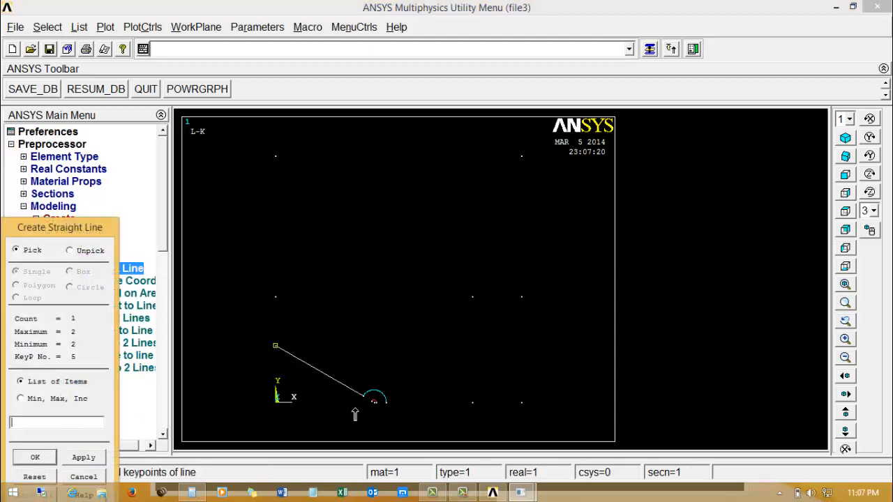
pyautogui.click(363, 396)
# Draw straight lines along the base from the arcs through the keypoint at (0.8, 0) to the one at (1, 0).
pyautogui.click(389, 409)
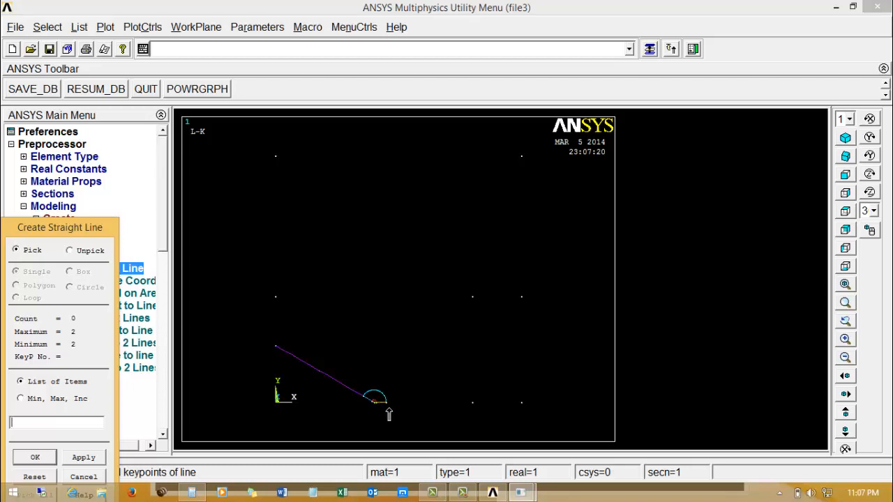
pyautogui.click(457, 411)
pyautogui.click(497, 417)
pyautogui.click(520, 416)
# Outline the lower region with straight lines through its side and upper keypoints, and add the vertical dividing line at X 0.8.
pyautogui.click(527, 413)
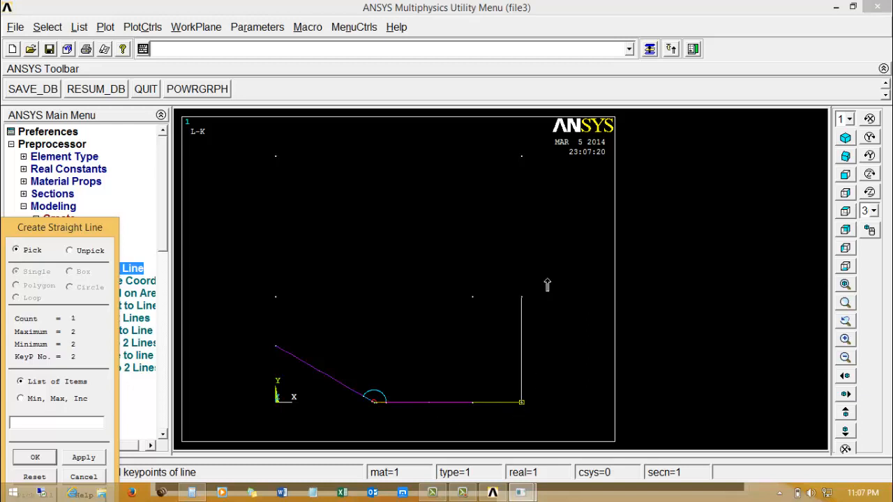
pyautogui.click(528, 306)
pyautogui.click(525, 307)
pyautogui.click(461, 304)
pyautogui.click(418, 305)
pyautogui.click(266, 305)
pyautogui.click(273, 340)
pyautogui.click(476, 410)
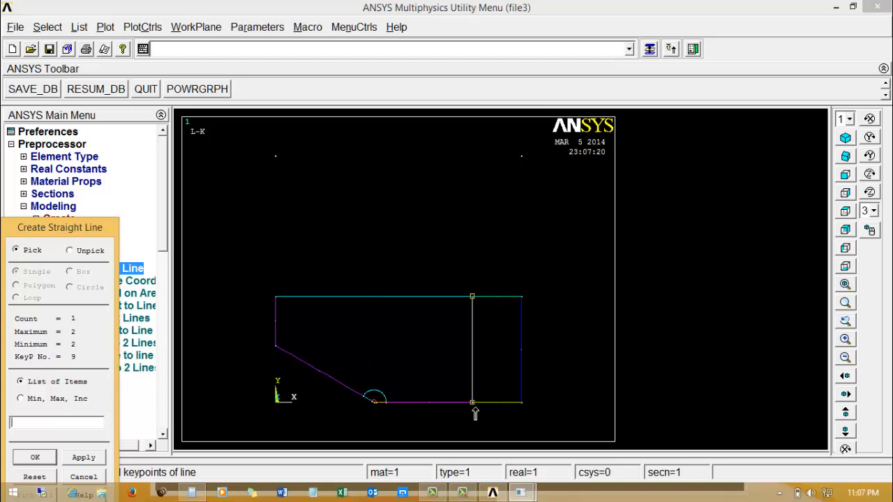
# Close the upper rectangle with straight lines through the corner keypoints at (1, 1) and (0, 1).
pyautogui.click(528, 304)
pyautogui.click(527, 163)
pyautogui.click(527, 162)
pyautogui.click(286, 167)
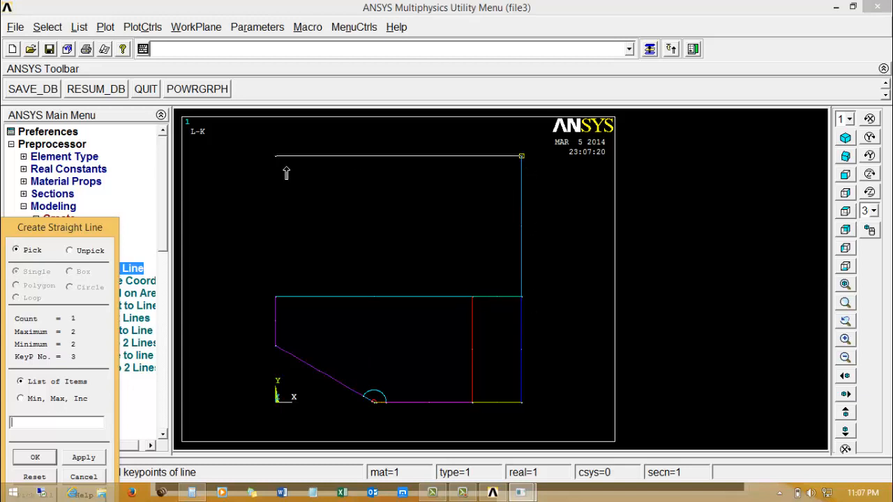
pyautogui.click(277, 164)
pyautogui.click(260, 307)
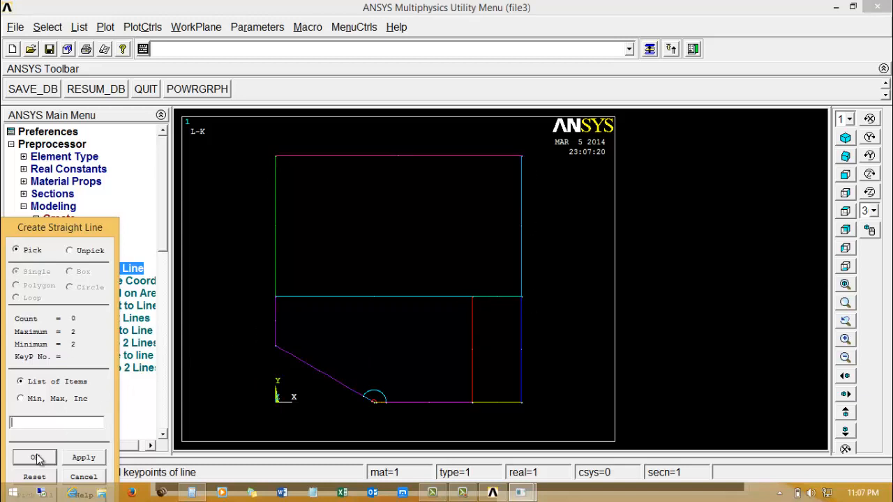
# Create an area by lines from the inner arc and the two short lines running to its centre.
pyautogui.click(36, 459)
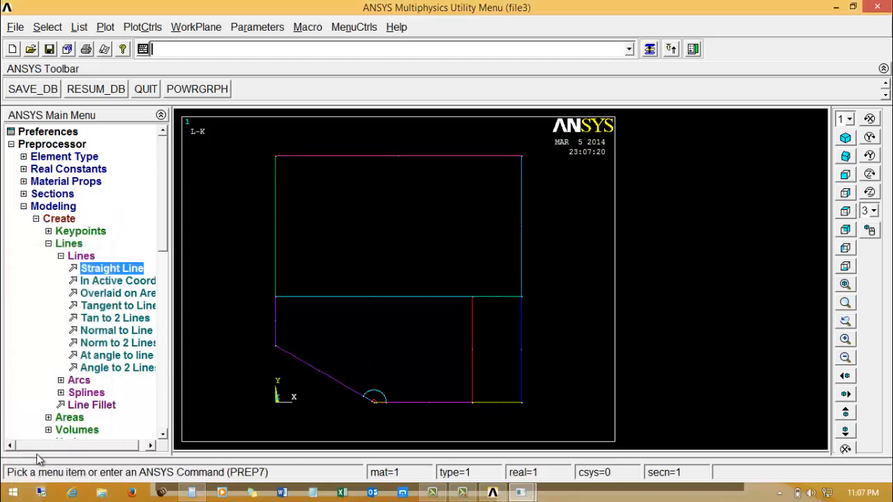
pyautogui.click(48, 245)
pyautogui.click(49, 256)
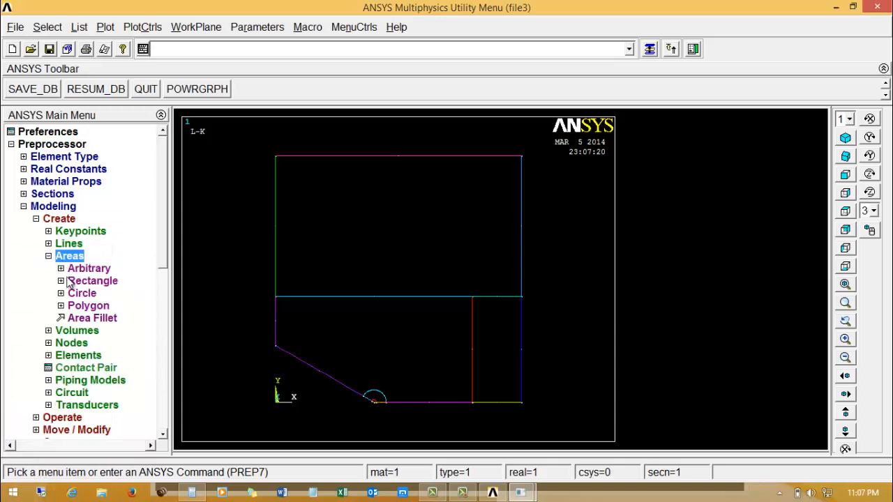
pyautogui.click(70, 269)
pyautogui.click(93, 306)
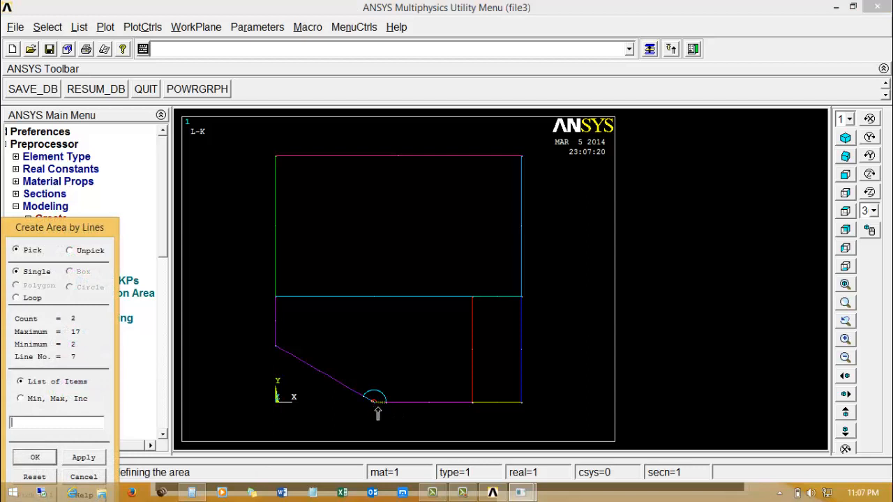
pyautogui.click(83, 477)
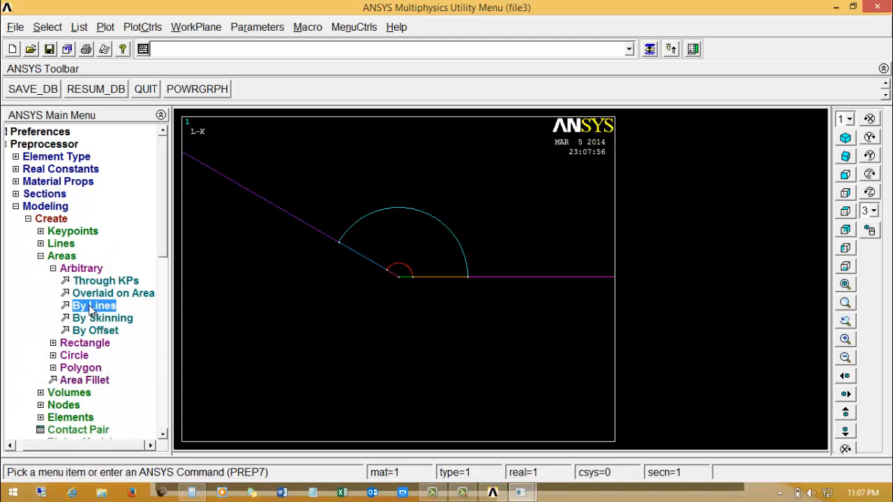
pyautogui.click(93, 305)
pyautogui.click(398, 273)
pyautogui.click(395, 279)
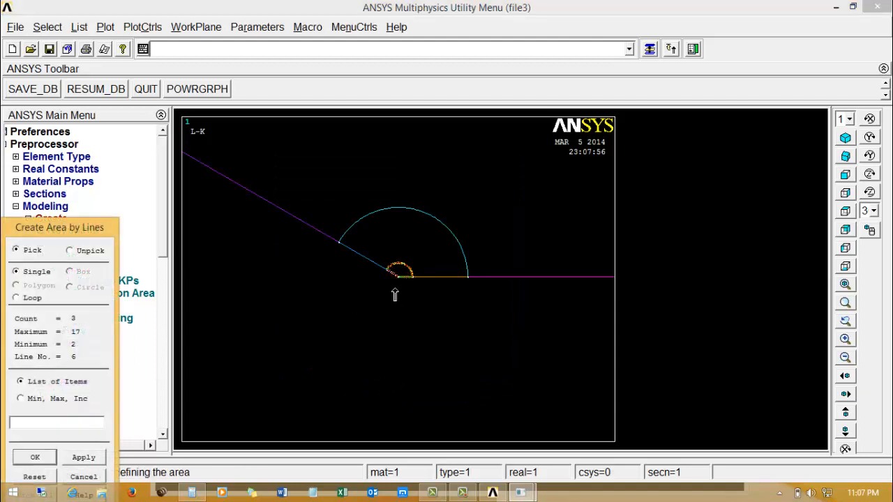
pyautogui.click(83, 457)
# Create an area by lines between the inner and outer arcs, bounded by the two straight lines joining them.
pyautogui.click(367, 267)
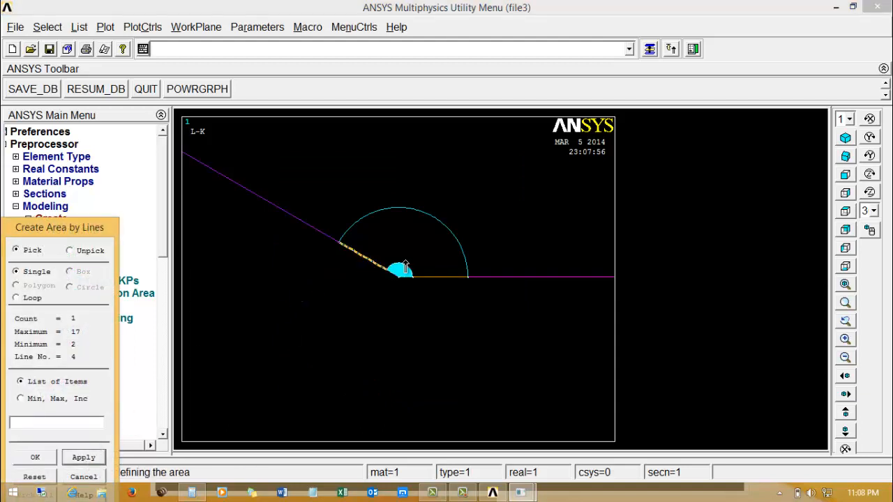
pyautogui.click(422, 278)
pyautogui.click(453, 235)
pyautogui.click(381, 245)
pyautogui.click(71, 458)
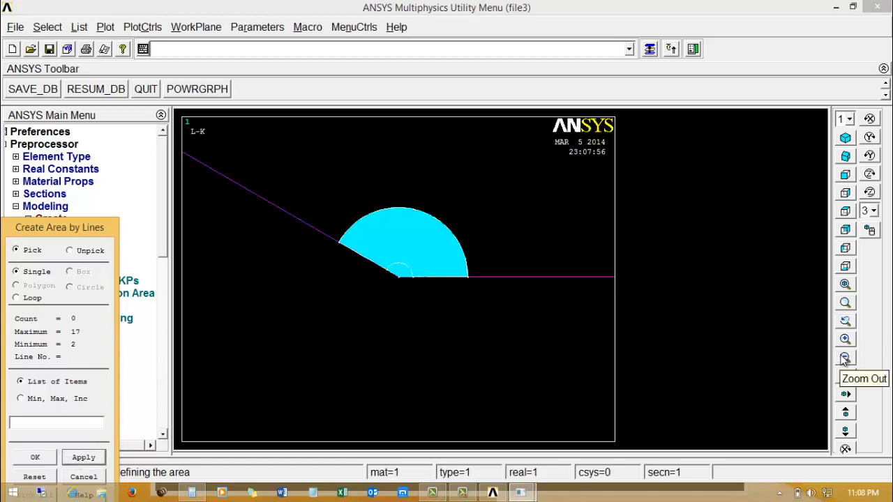
# Create an area from the sloped line, outer arc, base line, vertical divider at X 0.8, horizontal line and lower side line.
pyautogui.click(845, 285)
pyautogui.click(339, 391)
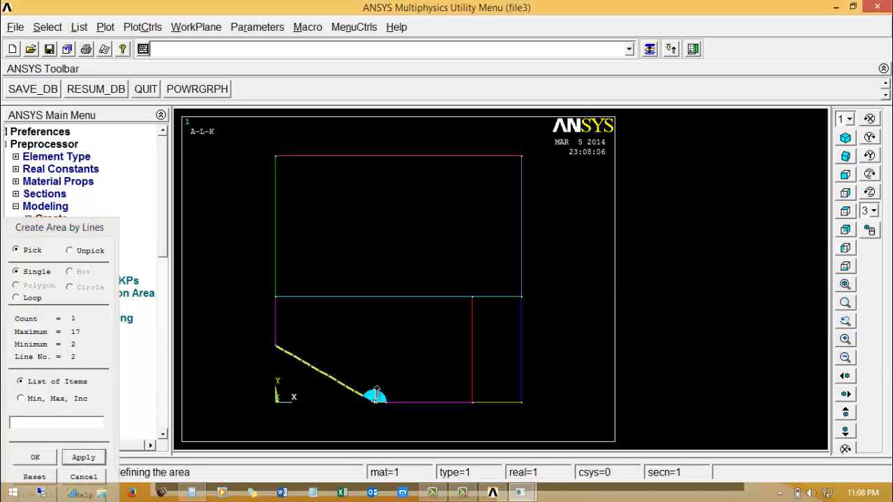
pyautogui.click(378, 393)
pyautogui.click(422, 405)
pyautogui.click(471, 351)
pyautogui.click(442, 305)
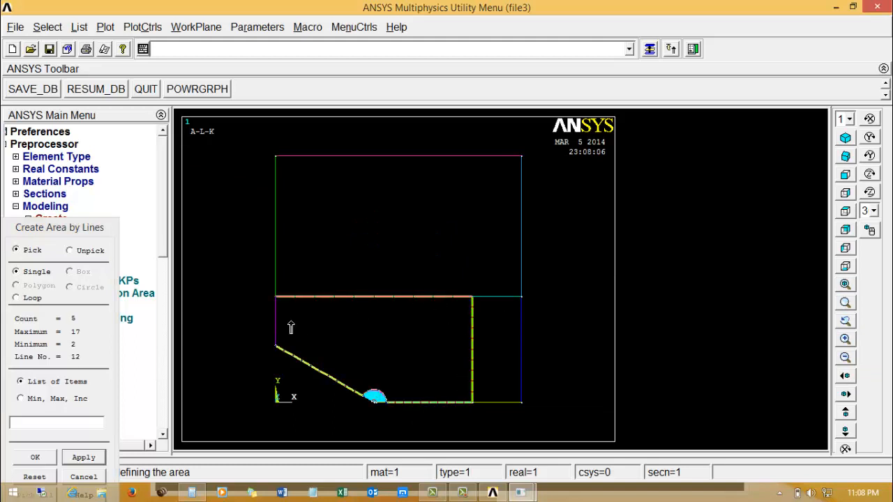
pyautogui.click(290, 327)
pyautogui.click(84, 458)
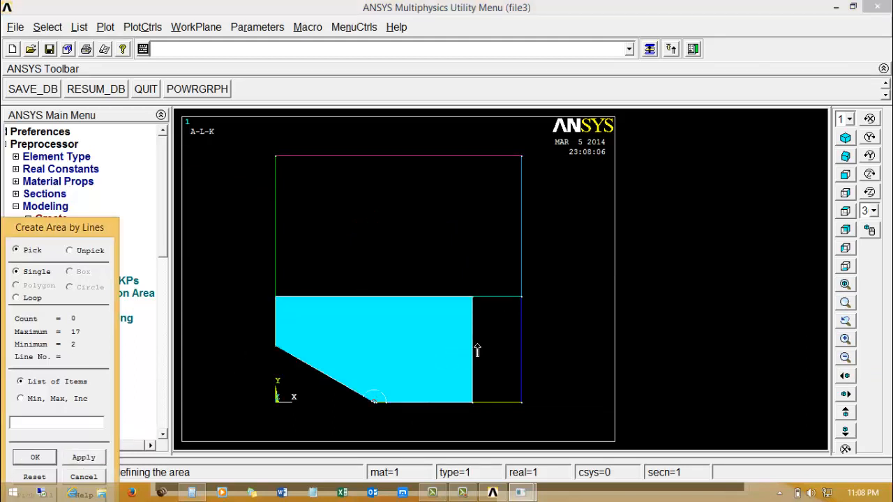
# Create an area from the four lines enclosing the narrow lower rectangle between X 0.8 and X 1.
pyautogui.click(477, 350)
pyautogui.click(496, 404)
pyautogui.click(514, 374)
pyautogui.click(505, 298)
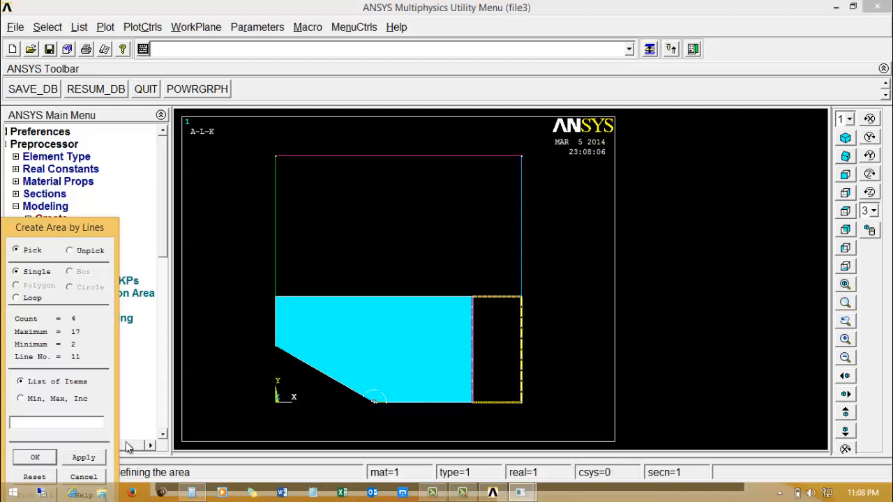
pyautogui.click(83, 458)
# Create the upper rectangular area from its outer lines and both segments of the horizontal dividing line.
pyautogui.click(380, 297)
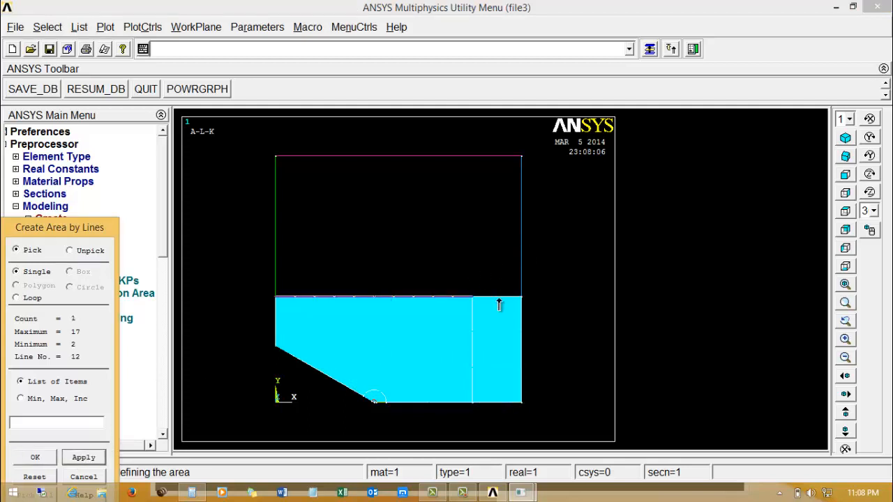
pyautogui.click(499, 300)
pyautogui.click(516, 253)
pyautogui.click(478, 182)
pyautogui.click(290, 222)
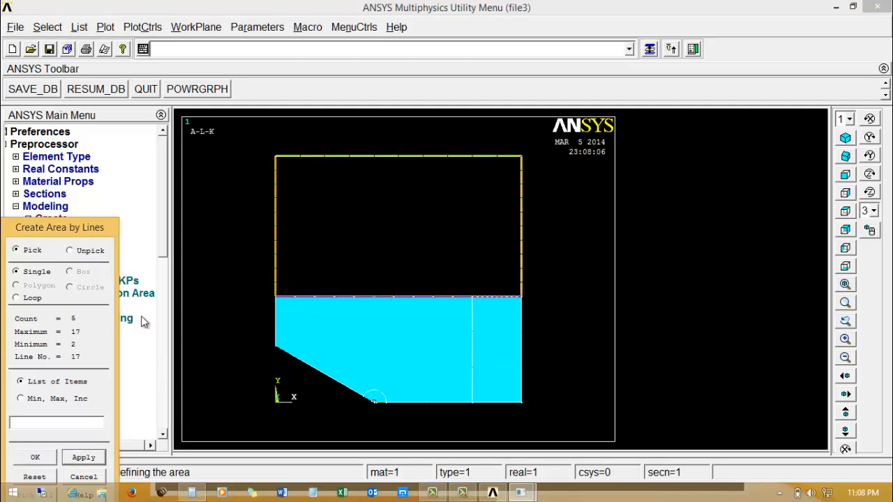
pyautogui.click(35, 458)
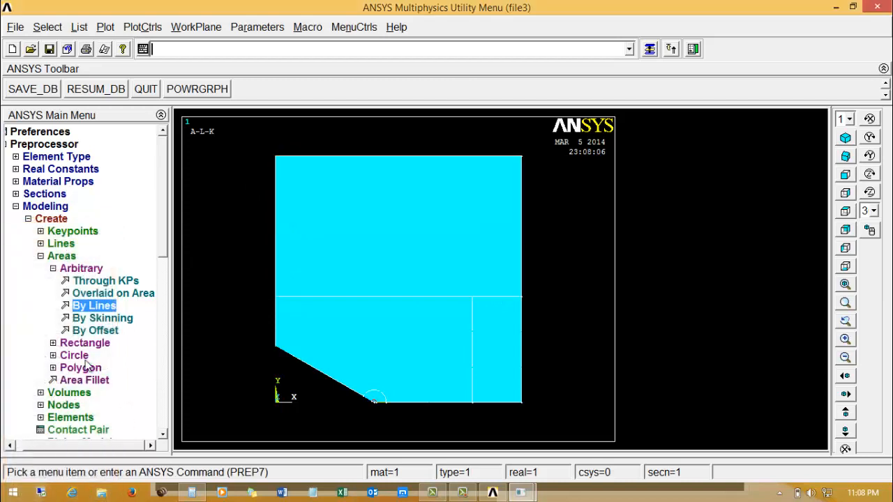
# Open the MeshTool and arrange it beside the resized main window so both are fully accessible.
pyautogui.click(62, 256)
pyautogui.click(43, 206)
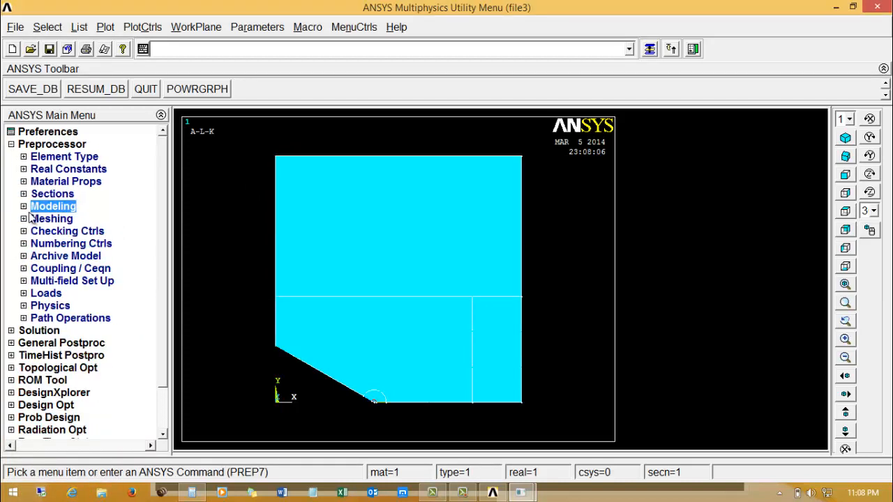
pyautogui.click(23, 219)
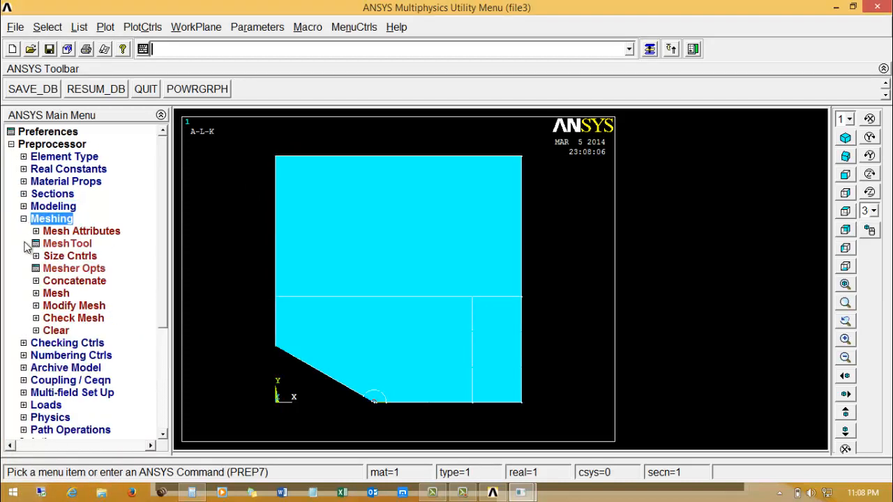
pyautogui.click(55, 246)
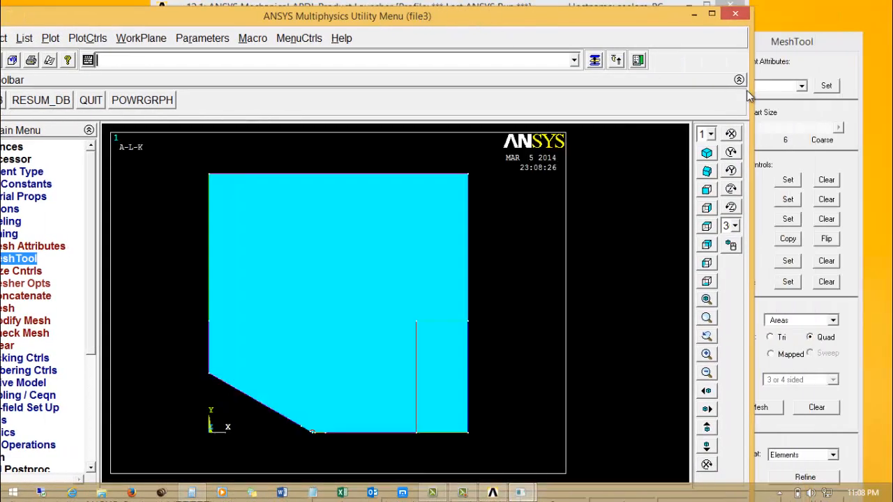
pyautogui.moveTo(750, 95); pyautogui.dragTo(720, 95)
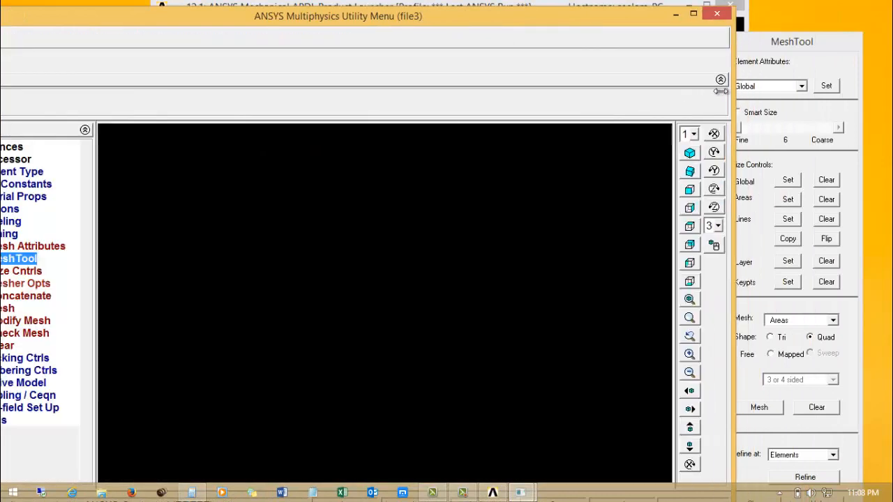
pyautogui.moveTo(795, 42); pyautogui.dragTo(789, 19)
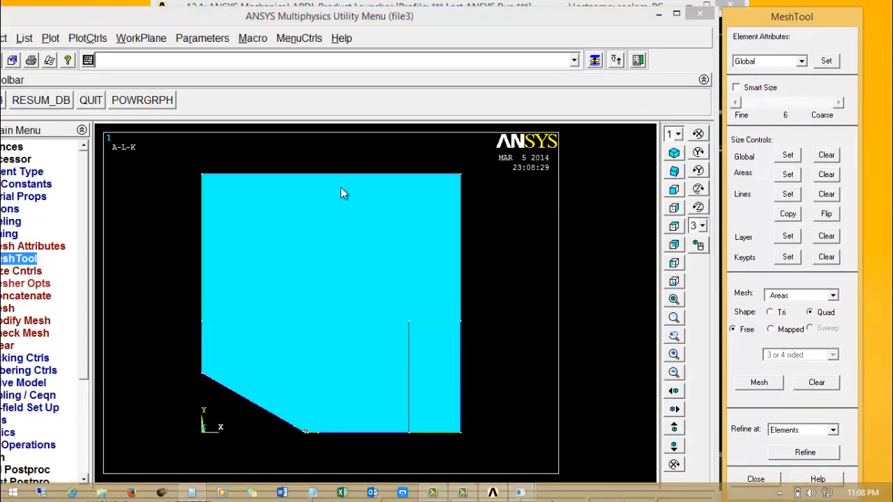
pyautogui.moveTo(100, 17); pyautogui.dragTo(154, 12)
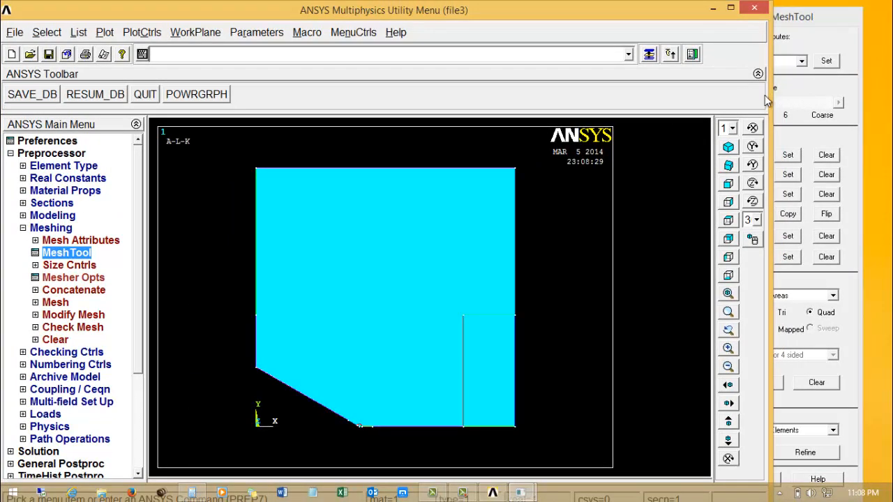
pyautogui.moveTo(769, 95); pyautogui.dragTo(718, 86)
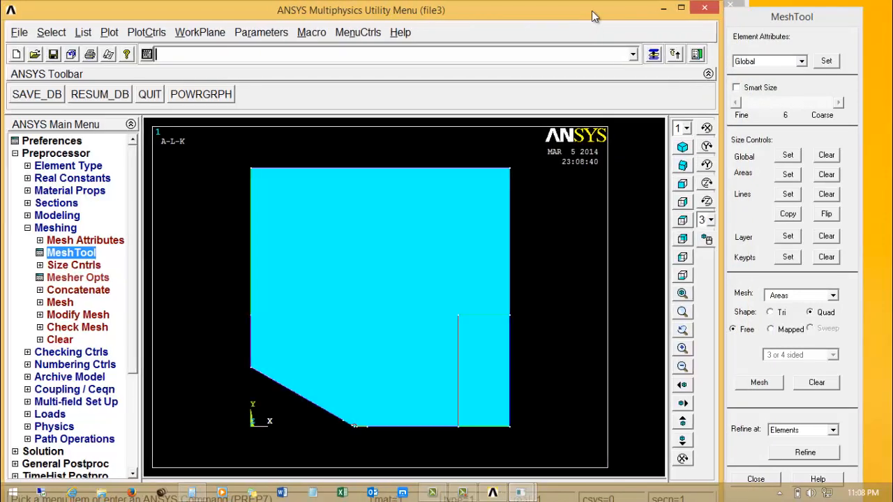
pyautogui.moveTo(589, 10); pyautogui.dragTo(601, 11)
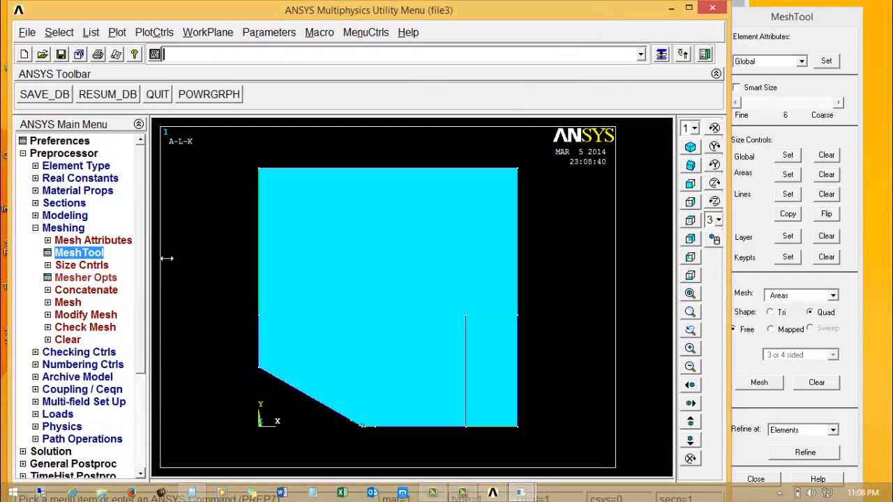
# Plot the model's lines instead of its areas, with the region around the concentric arcs enlarged.
pyautogui.moveTo(347, 414); pyautogui.dragTo(393, 439)
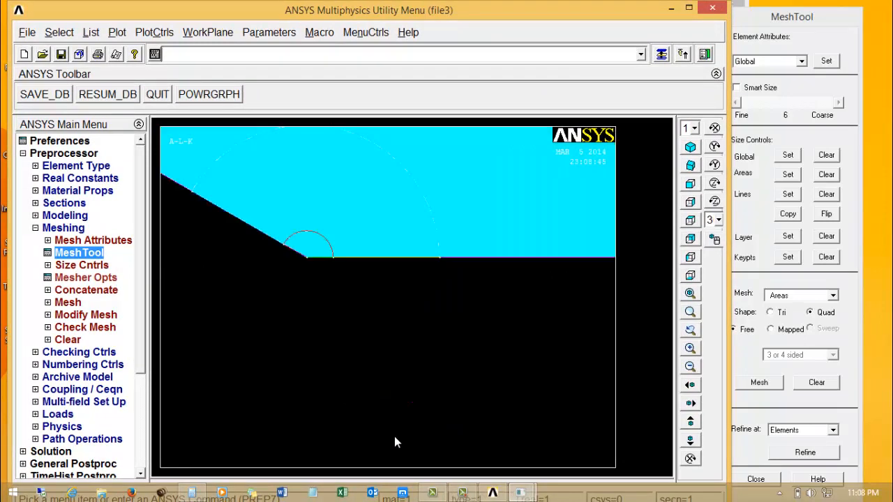
pyautogui.click(91, 33)
pyautogui.moveTo(116, 32)
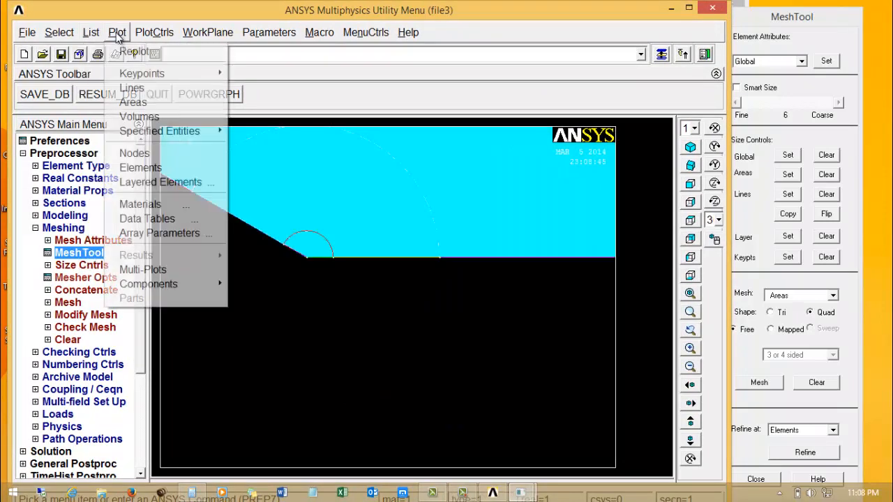
pyautogui.click(140, 89)
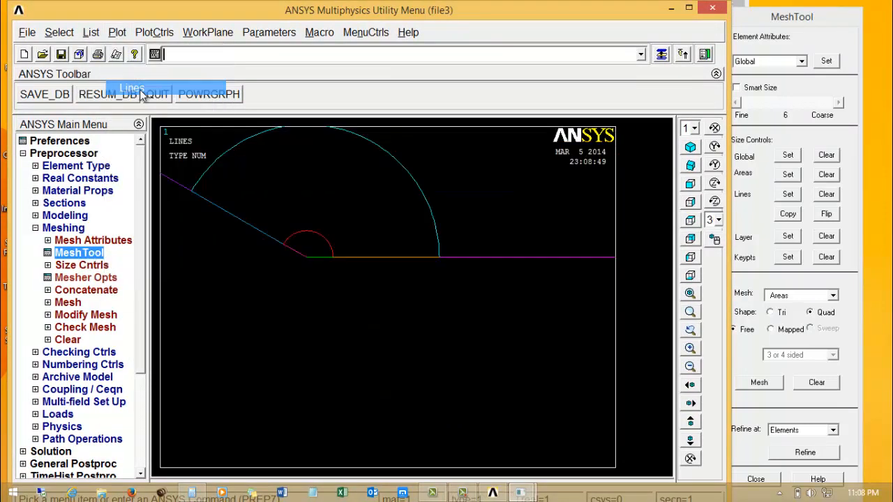
# Start defining a mesh concentration keypoint at the common centre of the arcs.
pyautogui.click(90, 266)
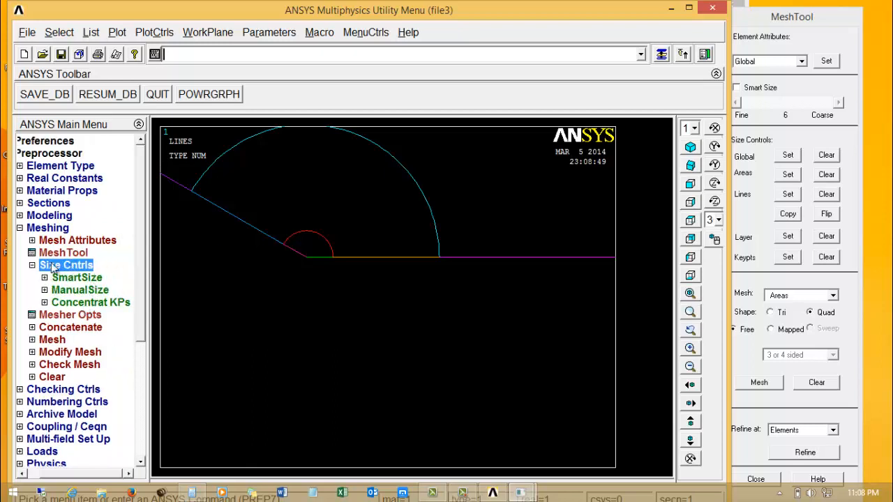
pyautogui.click(73, 305)
pyautogui.click(76, 315)
pyautogui.click(307, 258)
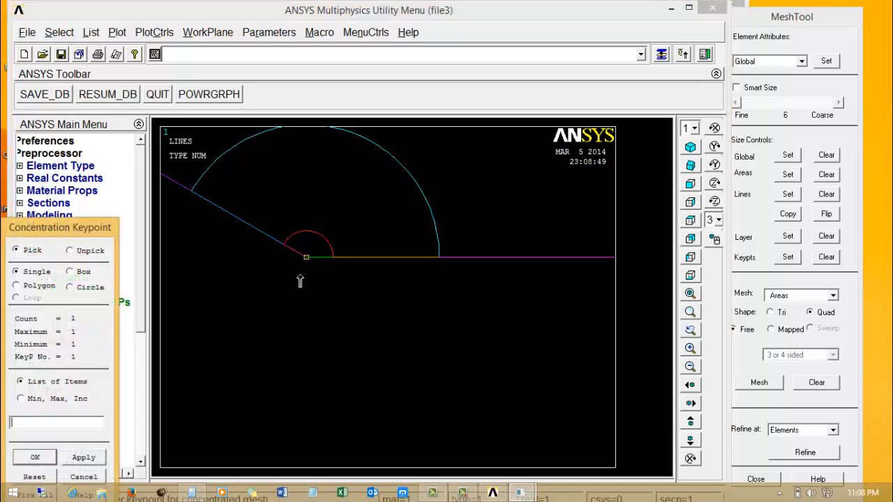
pyautogui.click(35, 457)
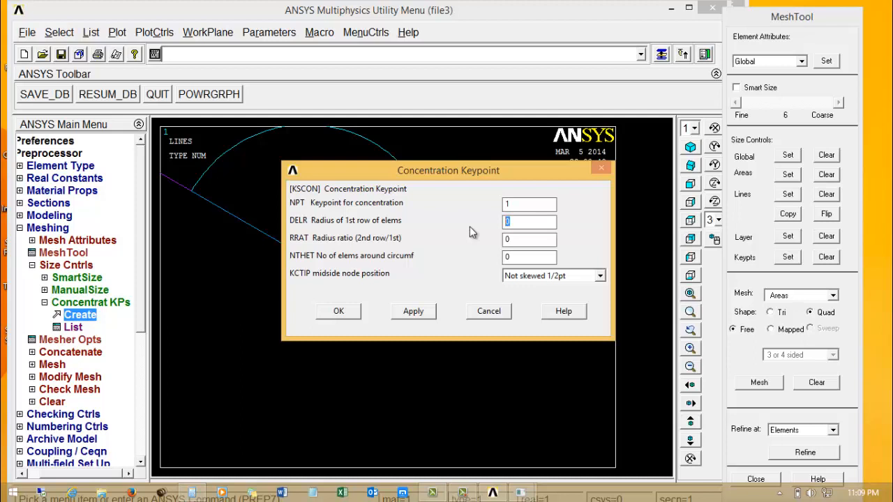
# Define the concentration with first-row radius 0.005, radius ratio 0.5, 12 elements around the circumference and midside nodes Not skewed 1/2pt.
pyautogui.write('0.005')
pyautogui.press('Tab')
pyautogui.write('0.5')
pyautogui.press('Tab')
pyautogui.write('12')
pyautogui.click(549, 276)
pyautogui.click(549, 277)
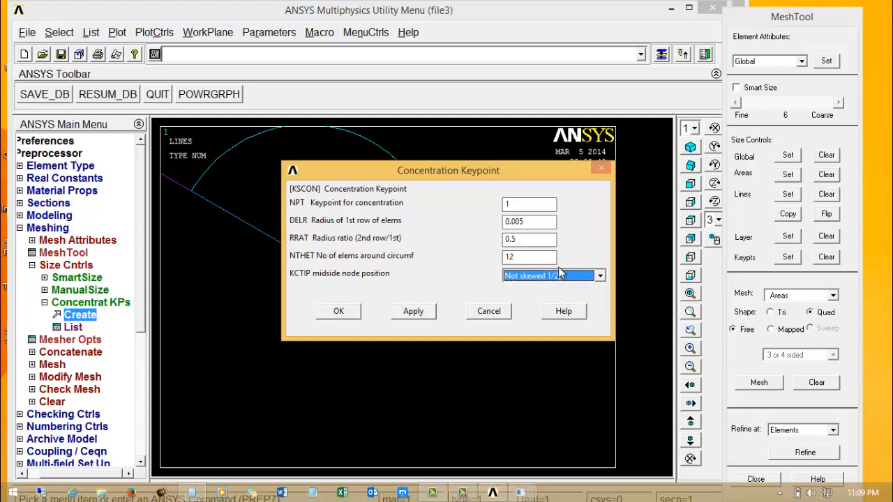
pyautogui.click(560, 274)
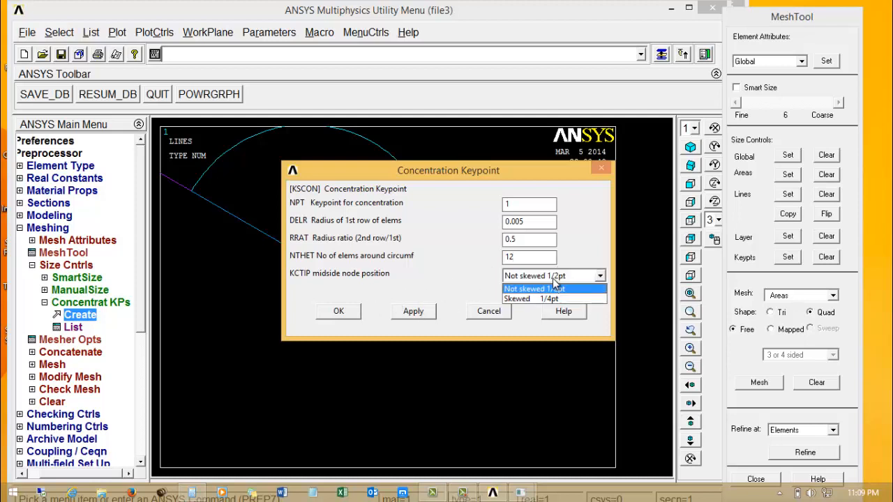
pyautogui.click(552, 279)
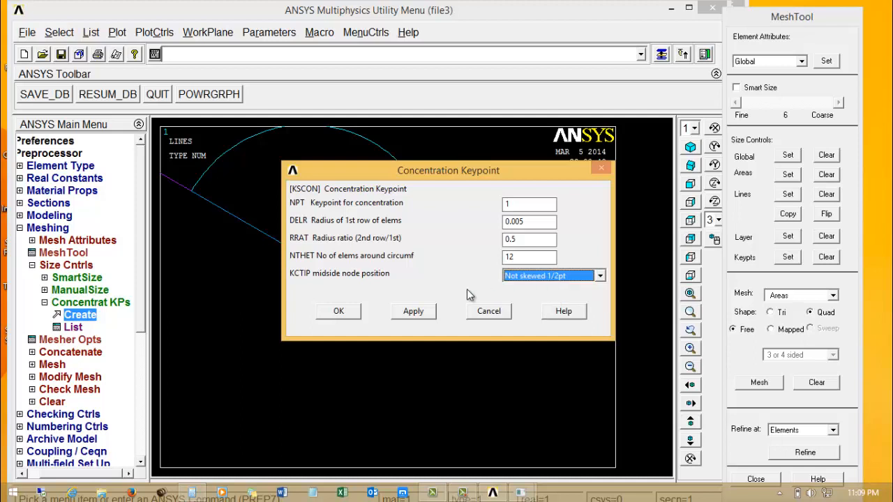
pyautogui.click(344, 312)
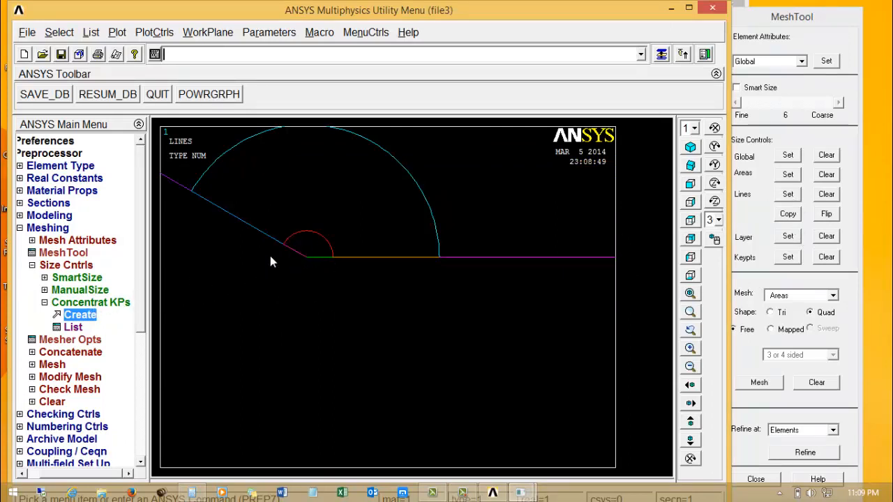
# Set both the inner and outer arcs to 12 element divisions, with KYNDIV set to No.
pyautogui.click(788, 194)
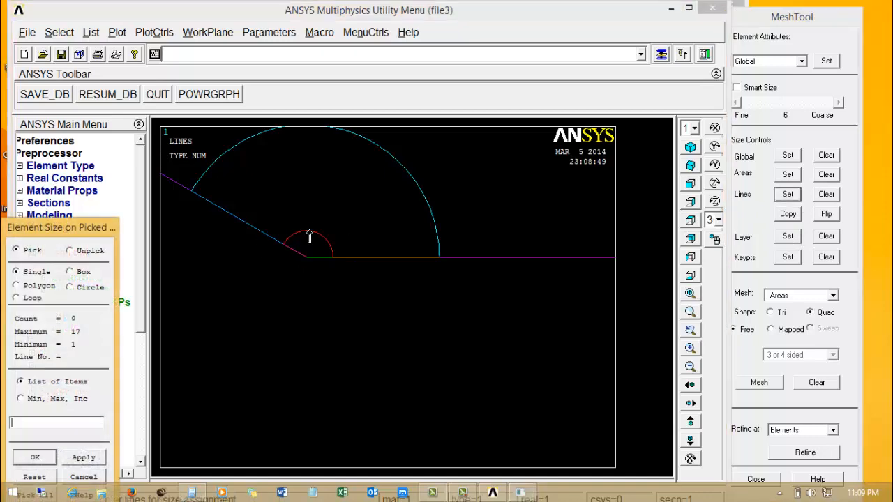
pyautogui.click(286, 265)
pyautogui.click(48, 459)
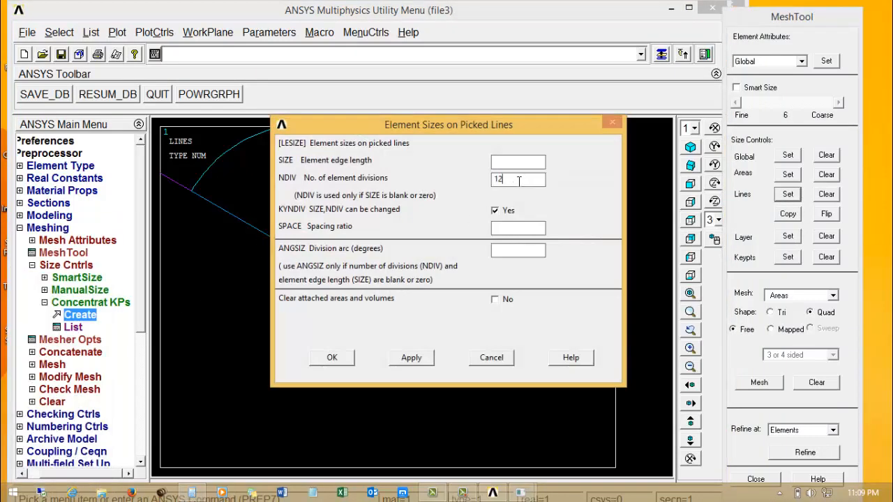
pyautogui.click(496, 212)
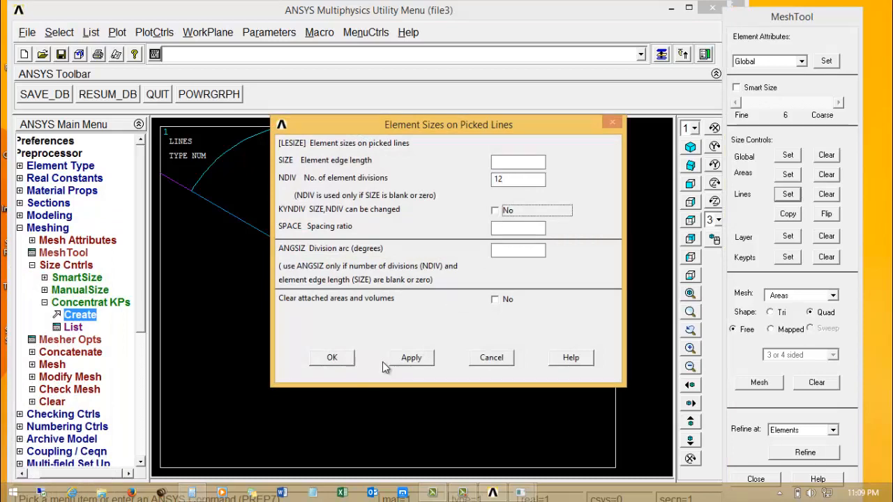
pyautogui.click(411, 359)
pyautogui.click(371, 147)
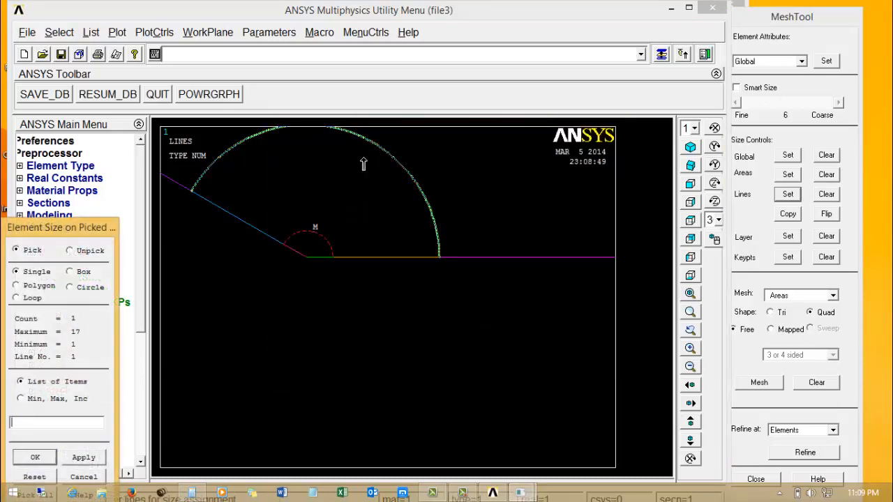
pyautogui.click(35, 457)
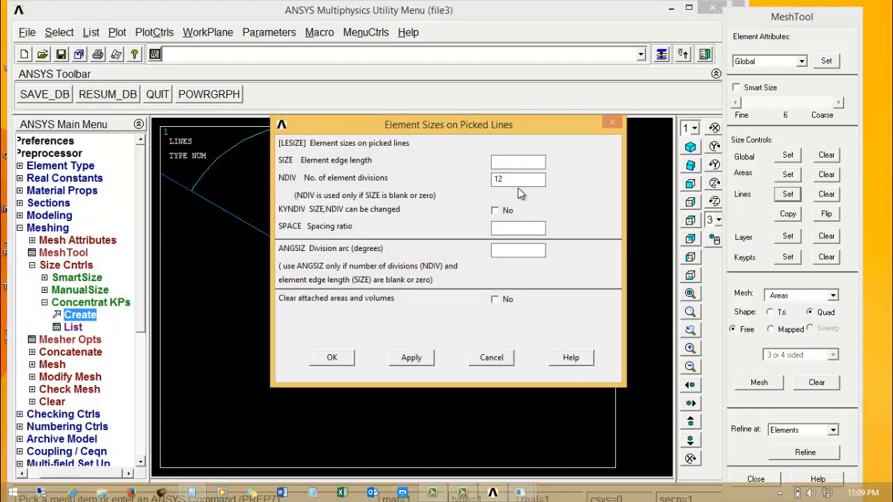
pyautogui.click(343, 357)
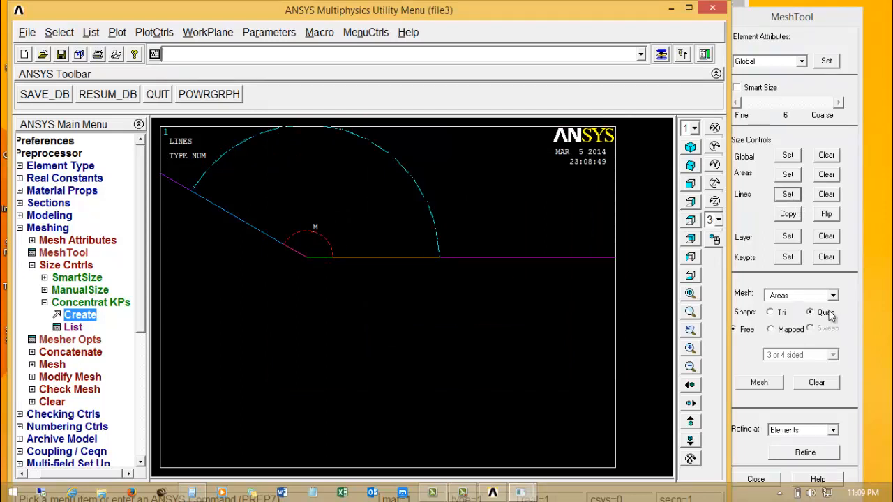
# Try to mesh the innermost sector with mapped quadrilaterals, using the 3 or 4 sided option.
pyautogui.click(771, 330)
pyautogui.click(761, 384)
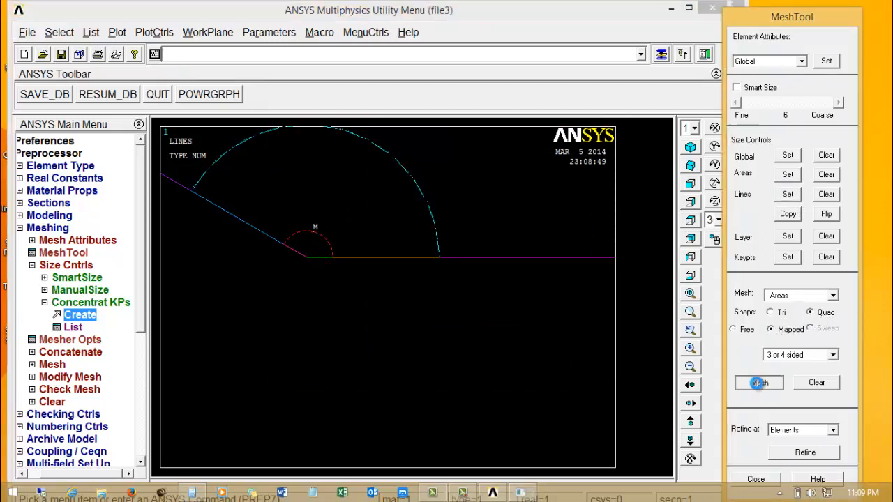
pyautogui.click(281, 247)
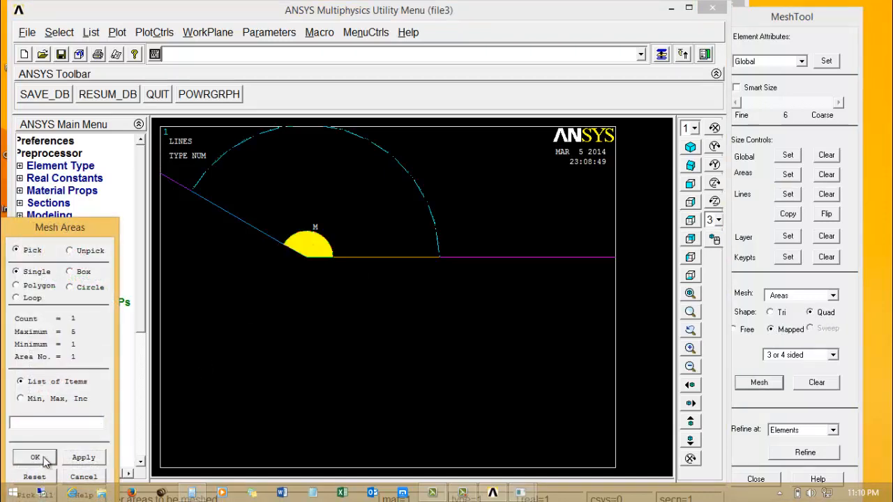
pyautogui.click(35, 458)
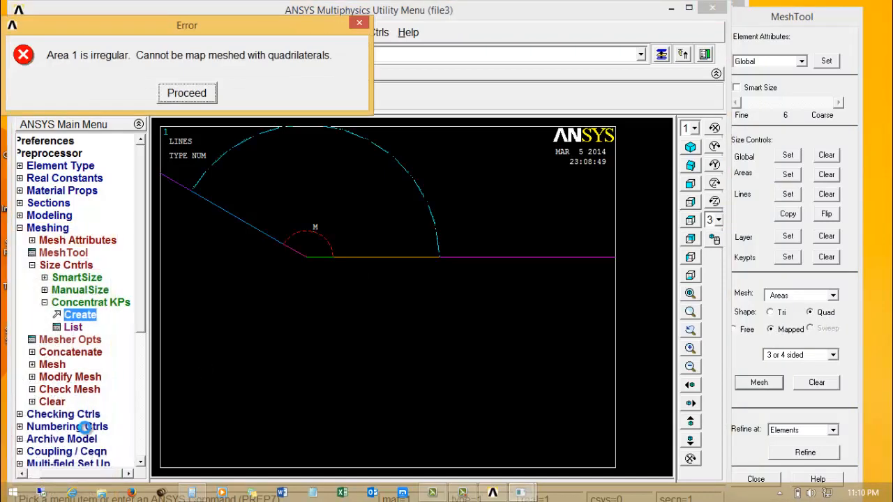
pyautogui.click(187, 94)
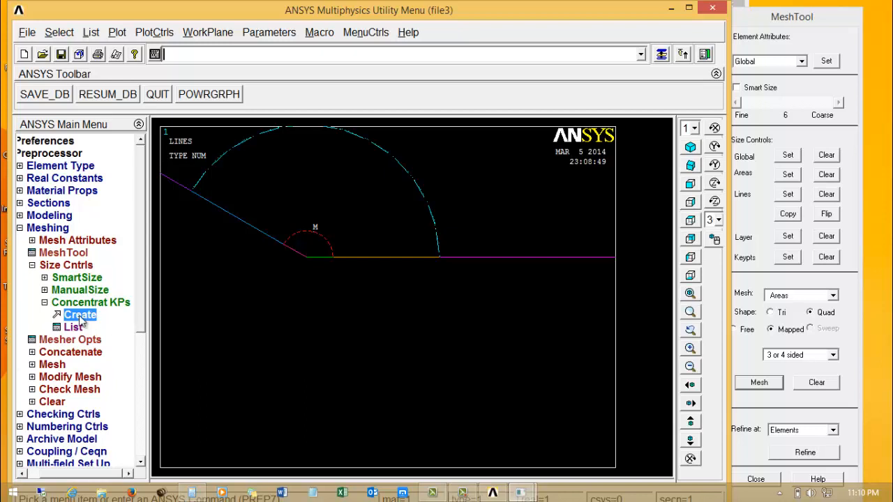
# Mesh the innermost sector with free quadrilateral elements.
pyautogui.click(739, 332)
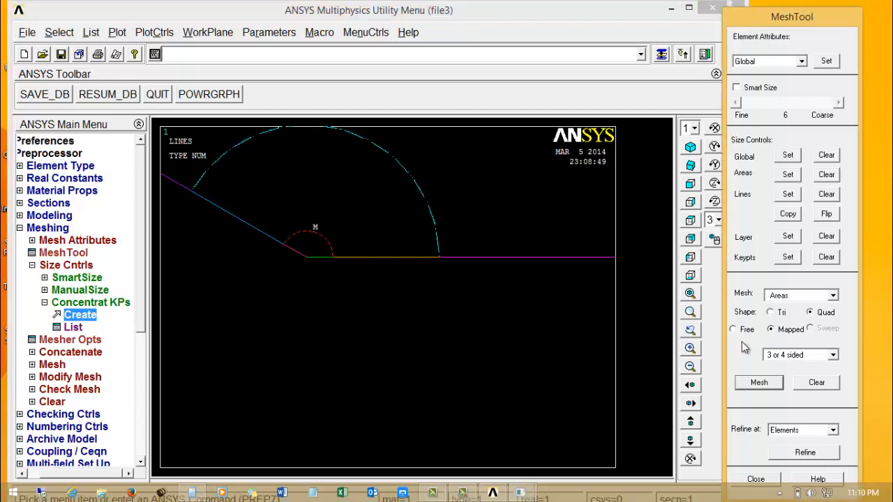
pyautogui.click(734, 329)
pyautogui.click(759, 383)
pyautogui.click(313, 247)
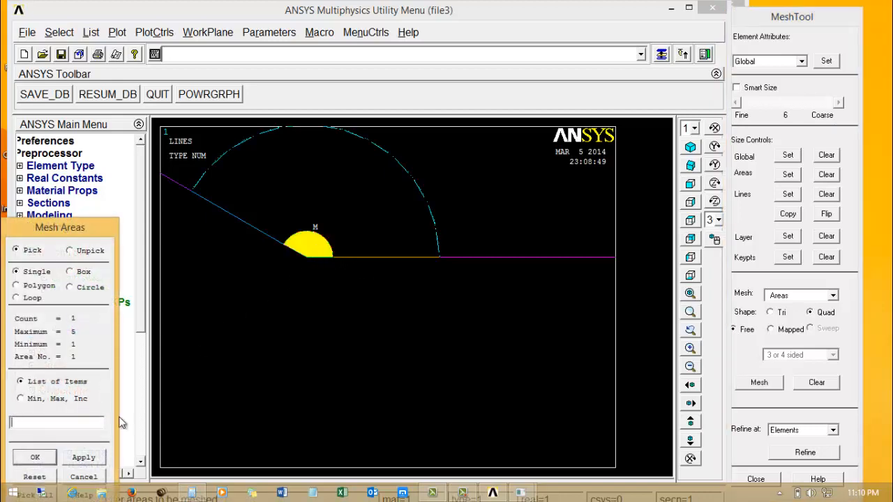
pyautogui.click(34, 457)
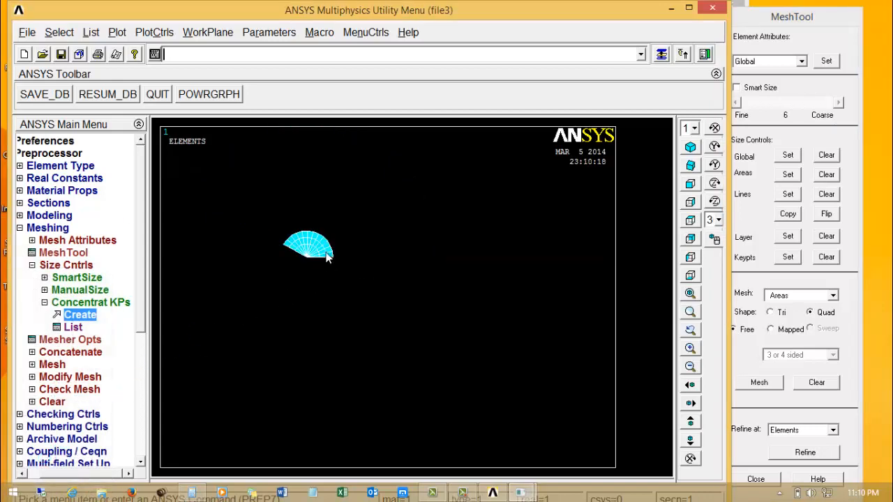
# Plot the model's lines in place of the inner sector's elements, with the area around both arcs enlarged.
pyautogui.moveTo(277, 226); pyautogui.dragTo(332, 272)
pyautogui.rightClick(278, 253)
pyautogui.click(296, 297)
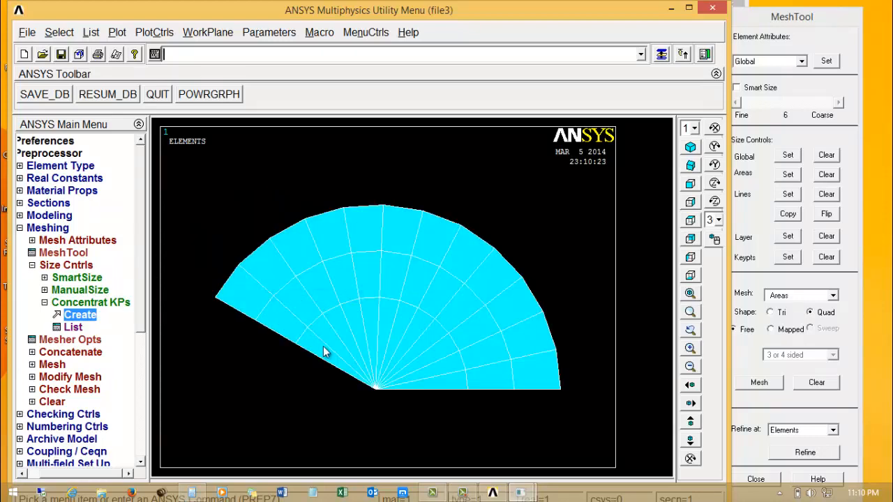
pyautogui.click(113, 32)
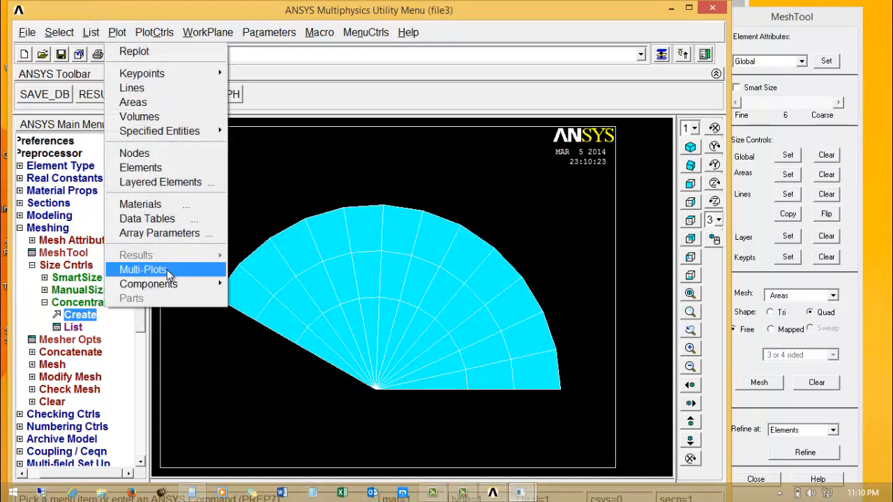
pyautogui.click(167, 270)
pyautogui.click(117, 33)
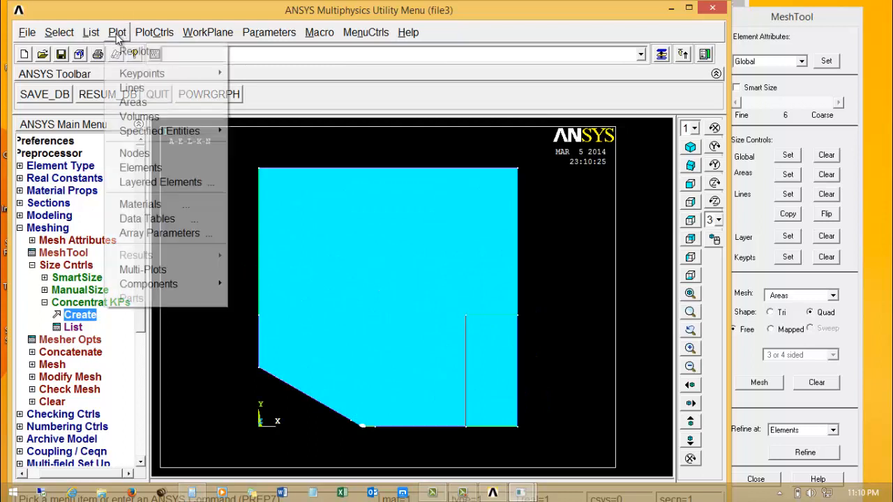
pyautogui.click(155, 90)
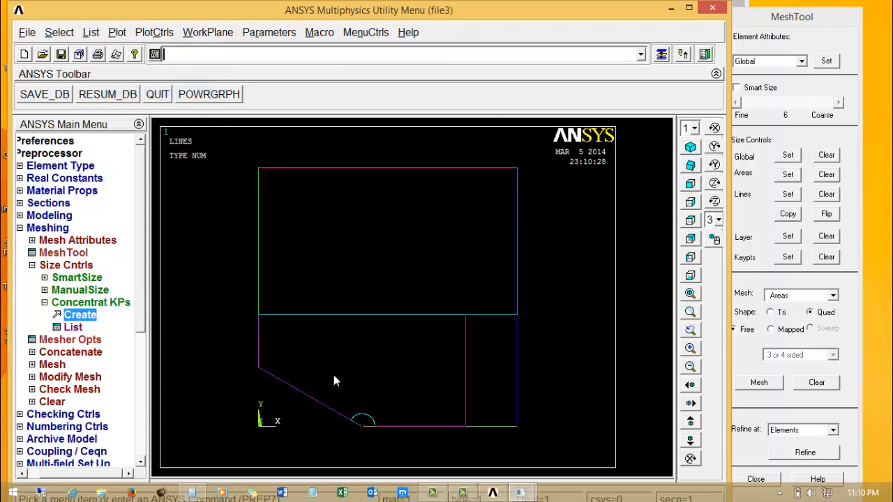
pyautogui.moveTo(333, 395); pyautogui.dragTo(381, 442, button='right')
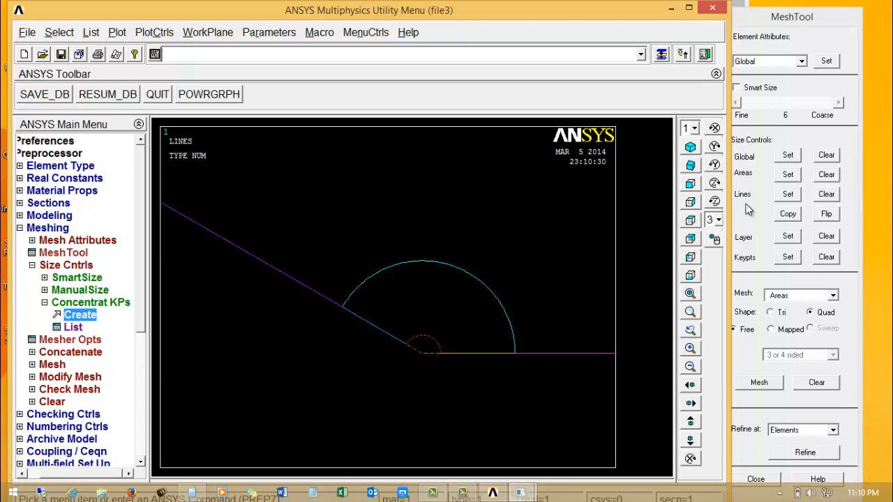
# Set the two straight lines joining the inner and outer arcs to 10 element divisions with a spacing ratio of 7.
pyautogui.click(788, 194)
pyautogui.click(473, 353)
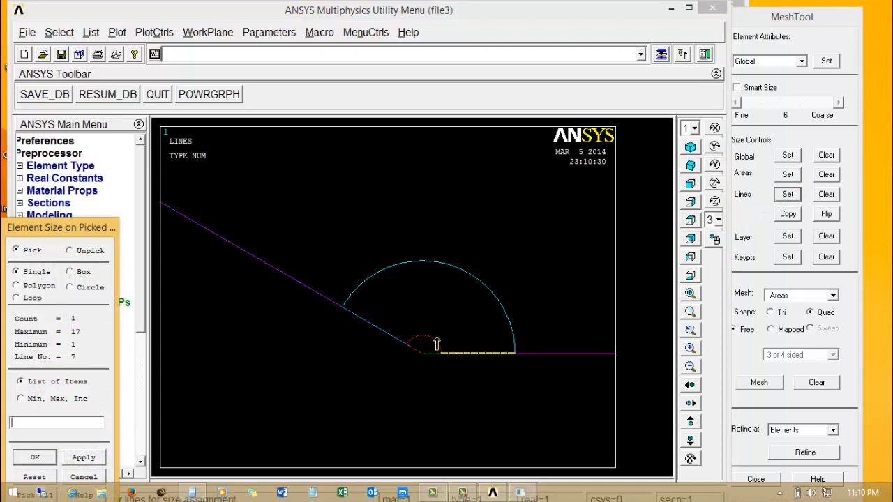
pyautogui.click(375, 326)
pyautogui.click(38, 457)
pyautogui.moveTo(514, 127); pyautogui.dragTo(245, 136)
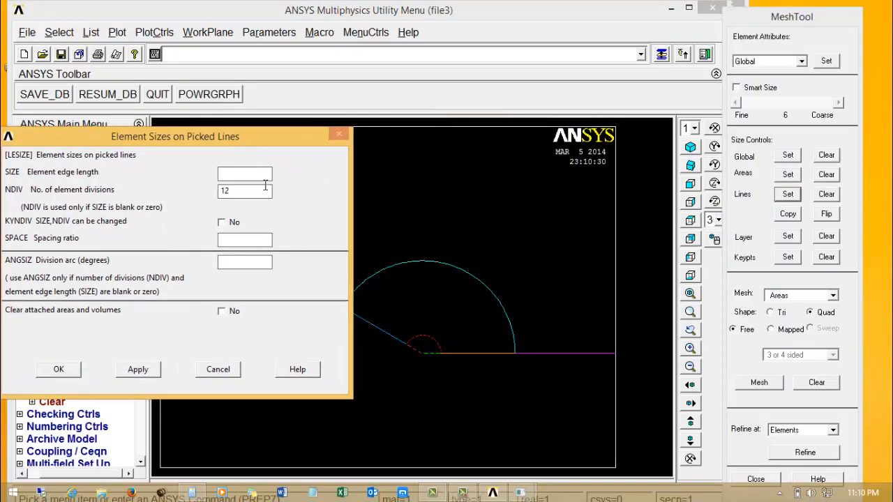
pyautogui.moveTo(265, 185); pyautogui.dragTo(188, 193)
pyautogui.write('10')
pyautogui.click(241, 244)
pyautogui.moveTo(245, 135); pyautogui.dragTo(273, 66)
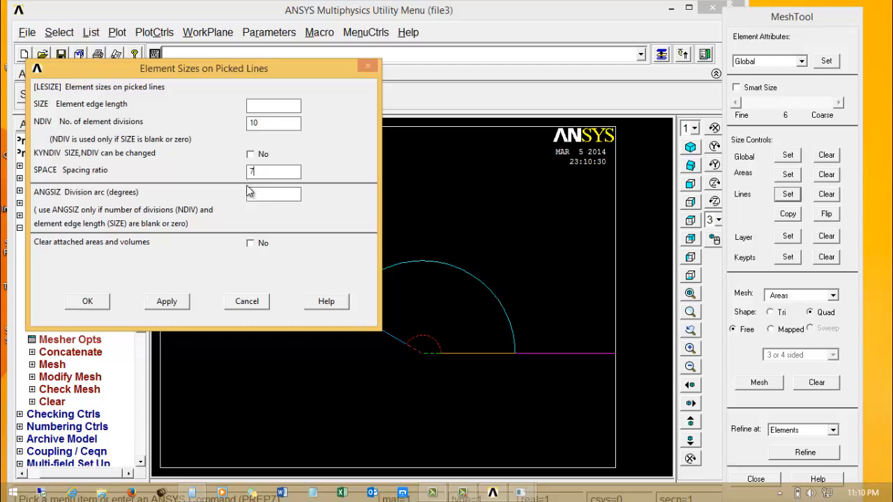
pyautogui.click(99, 302)
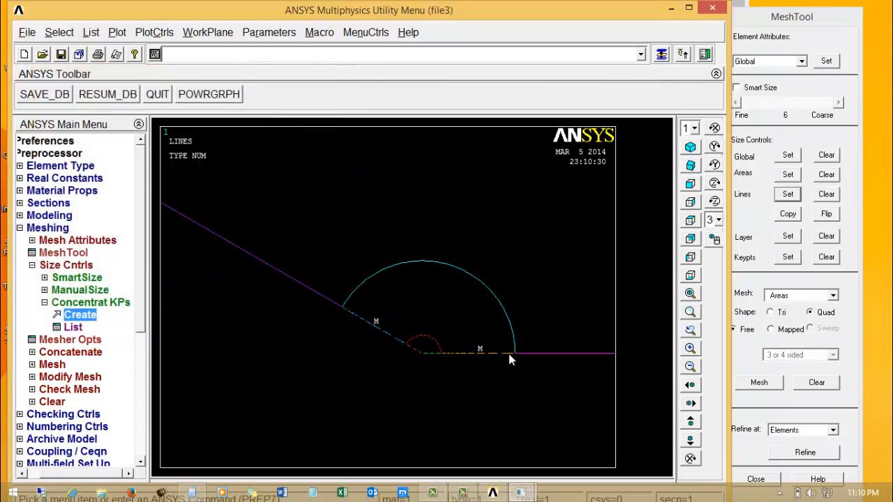
# Flip the spacing bias of the sloped line between the inner and outer arcs.
pyautogui.click(827, 215)
pyautogui.click(381, 325)
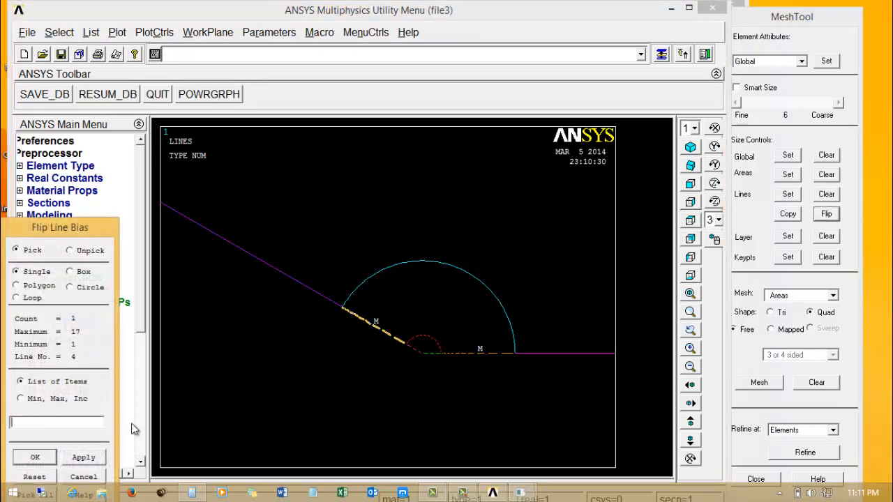
pyautogui.click(35, 457)
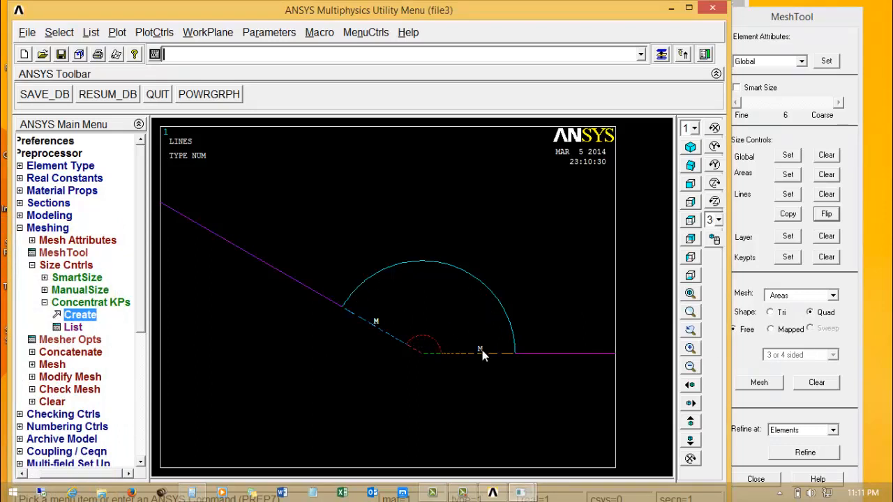
# Mesh the ring-shaped area between the two arcs with mapped quadrilateral elements.
pyautogui.click(771, 328)
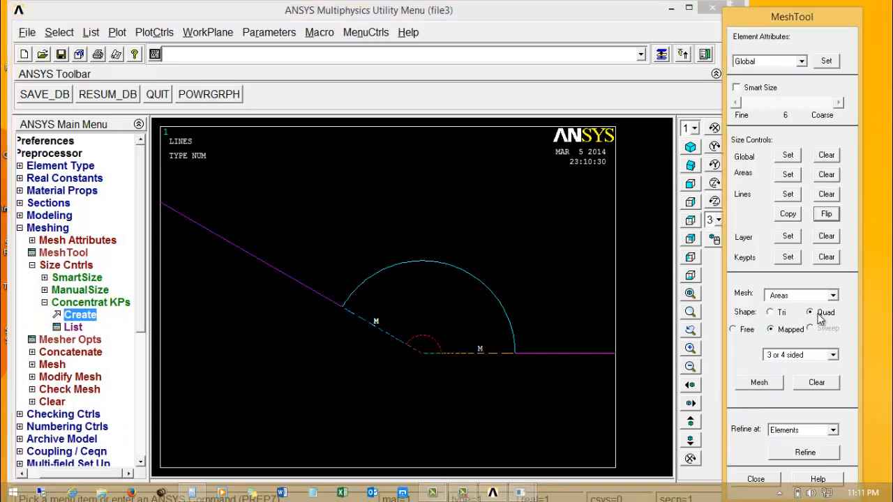
pyautogui.click(756, 385)
pyautogui.click(412, 325)
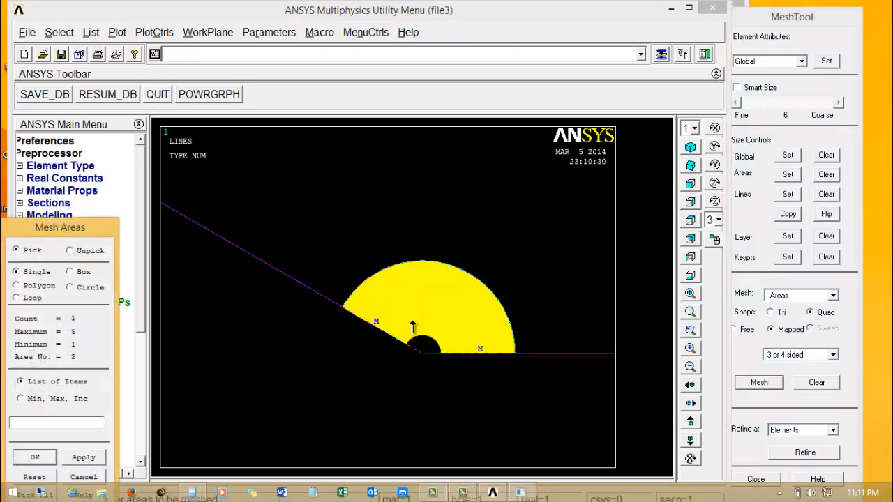
pyautogui.click(36, 459)
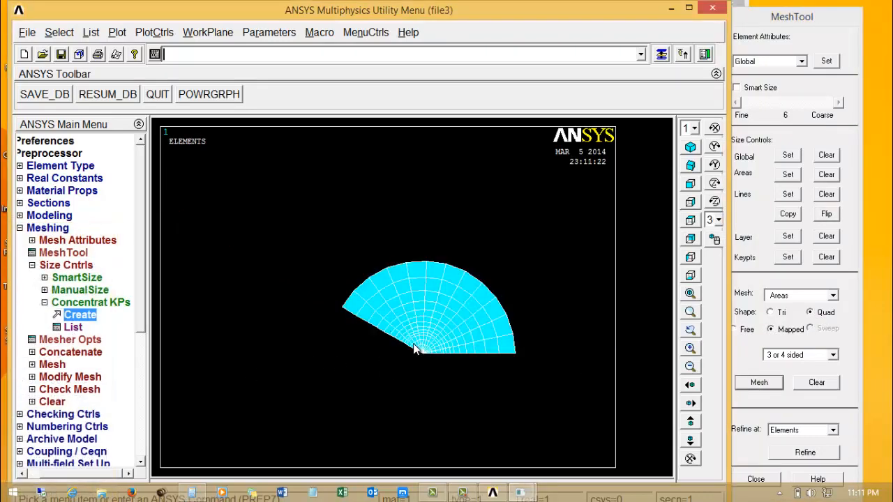
# Plot the lines of the whole model instead of the meshed elements, fitted to the graphics window.
pyautogui.moveTo(394, 327); pyautogui.dragTo(457, 355, button='right')
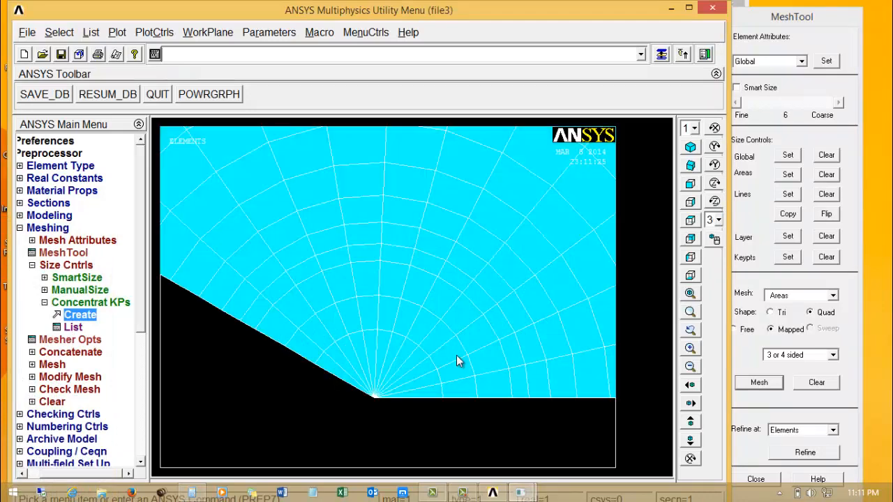
pyautogui.rightClick(374, 279)
pyautogui.click(401, 328)
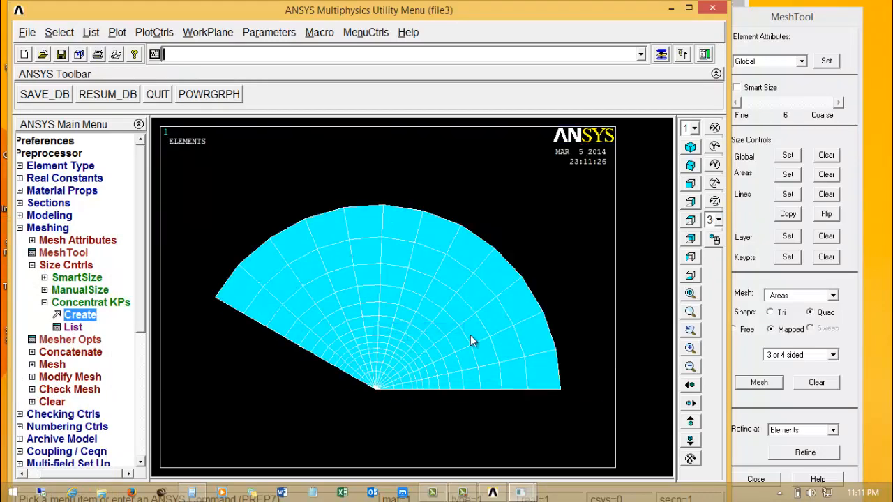
pyautogui.scroll(-4, 404, 265)
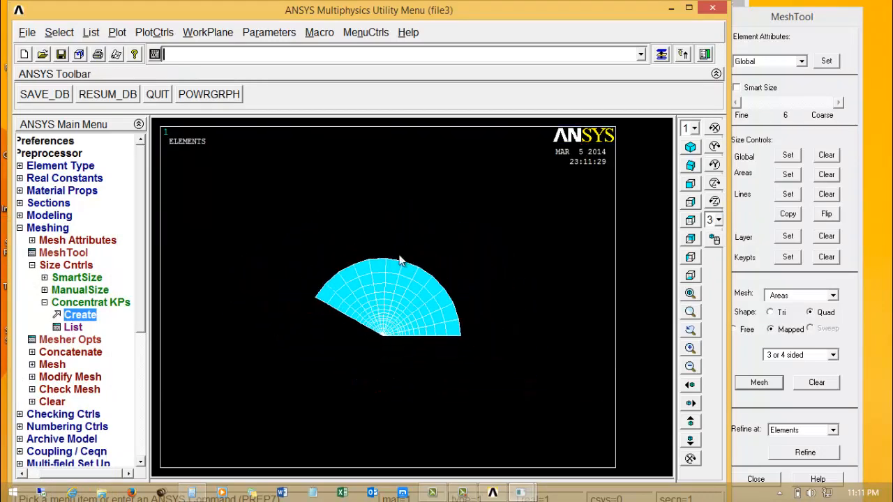
pyautogui.click(117, 33)
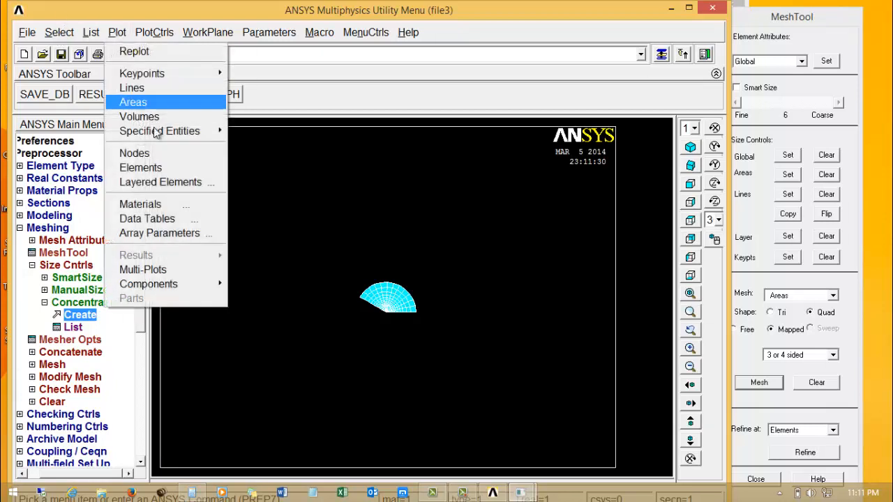
pyautogui.click(133, 88)
pyautogui.rightClick(316, 240)
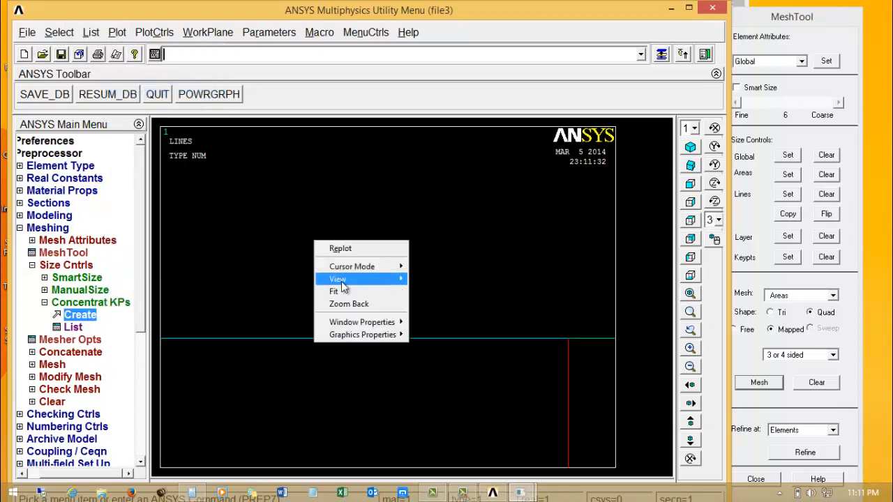
pyautogui.click(340, 292)
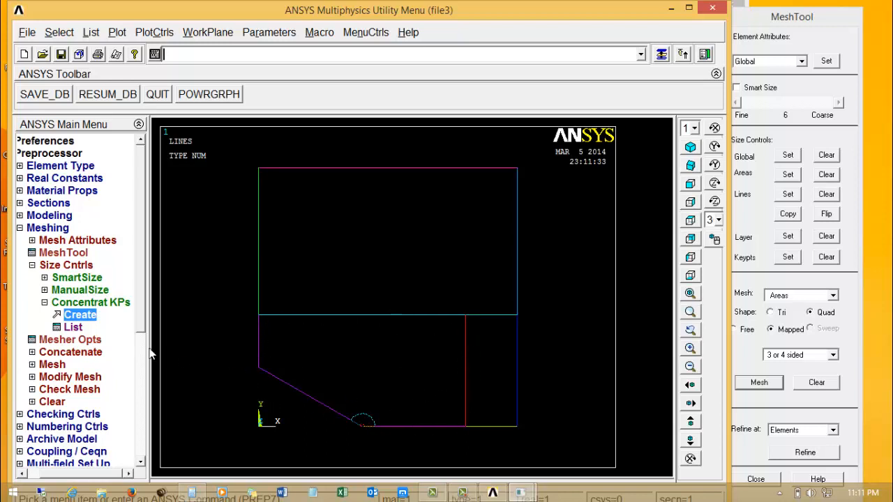
# Set the horizontal line above the area around the arcs to 6 element divisions with no spacing ratio.
pyautogui.click(788, 195)
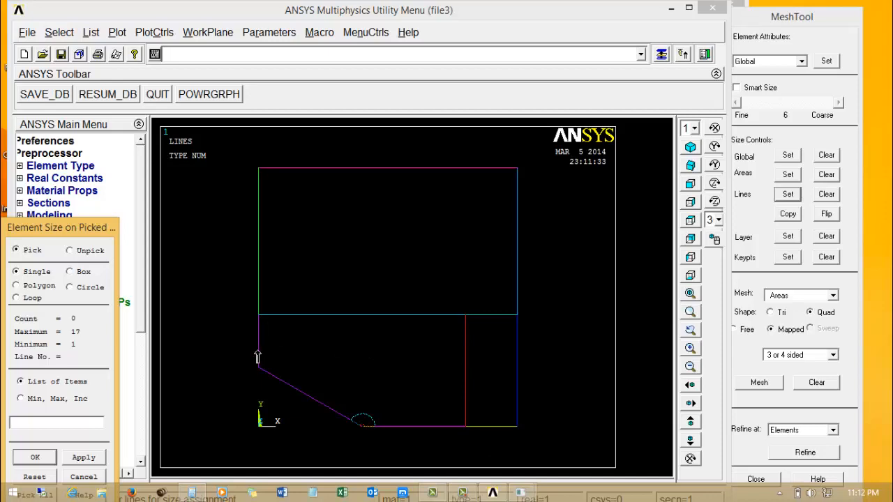
pyautogui.click(327, 316)
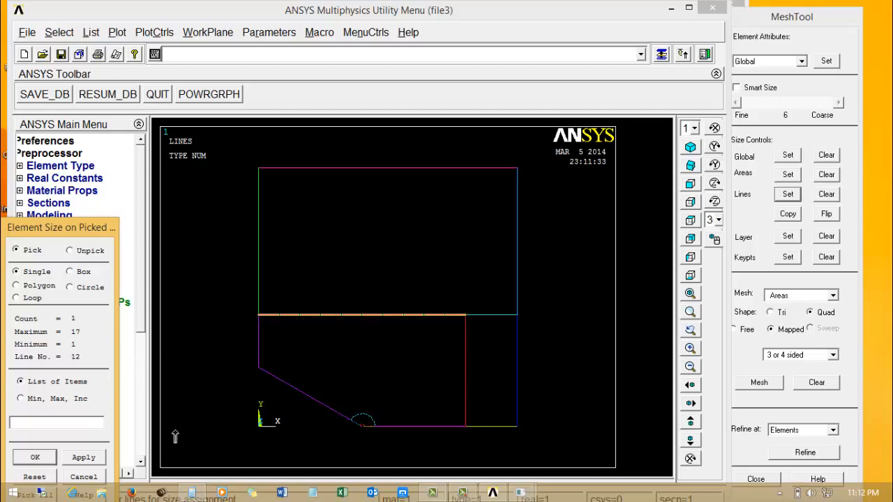
pyautogui.click(35, 457)
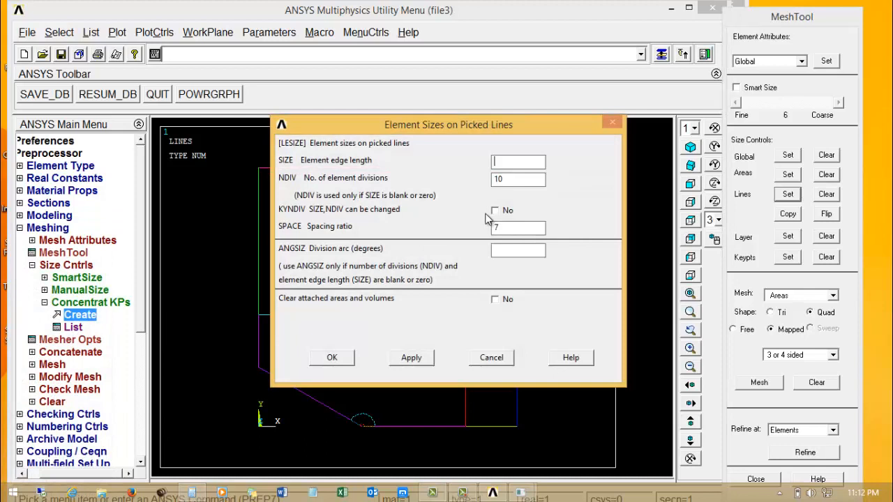
pyautogui.doubleClick(511, 183)
pyautogui.write('6')
pyautogui.doubleClick(511, 227)
pyautogui.press('BackSpace')
pyautogui.click(410, 357)
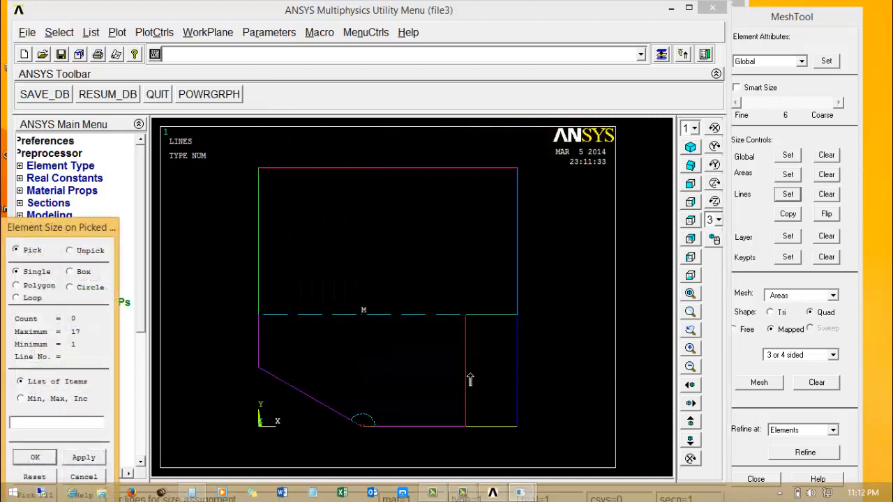
# Set the vertical line between the arc area and the small rectangle to 4 element divisions.
pyautogui.click(35, 457)
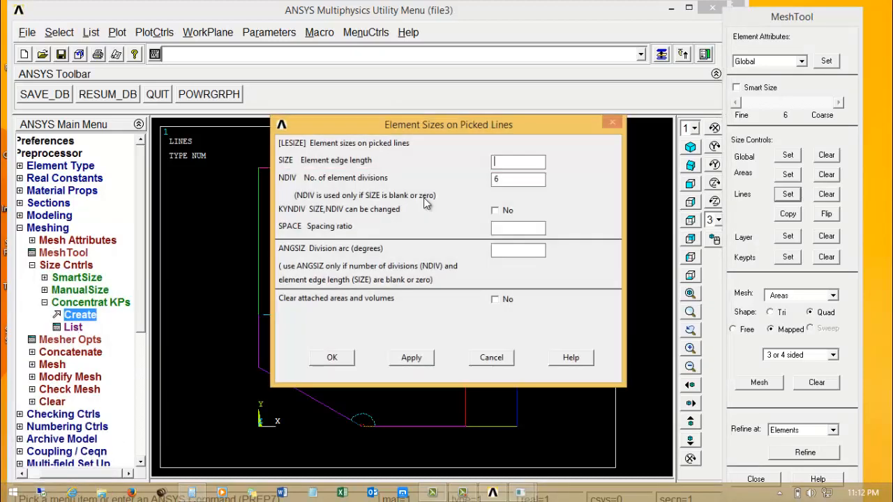
pyautogui.write('4')
pyautogui.click(412, 357)
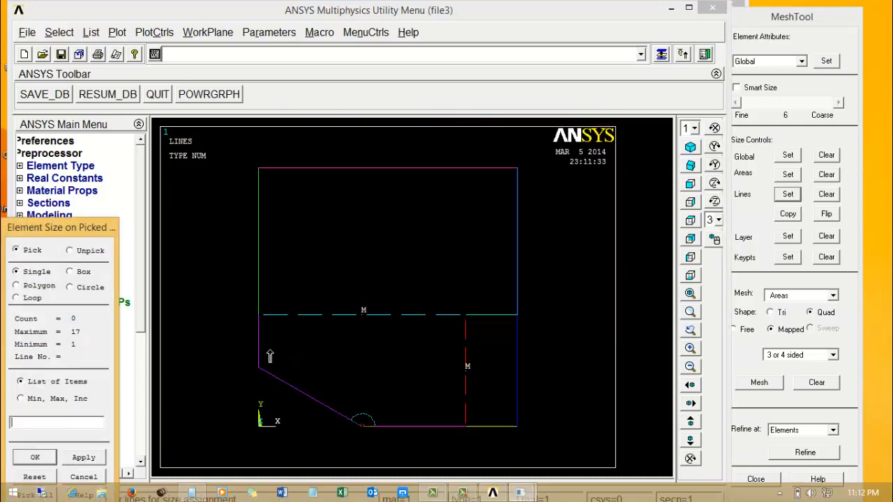
# Set the short vertical line above the sloped edge to 2 element divisions.
pyautogui.click(259, 349)
pyautogui.click(96, 458)
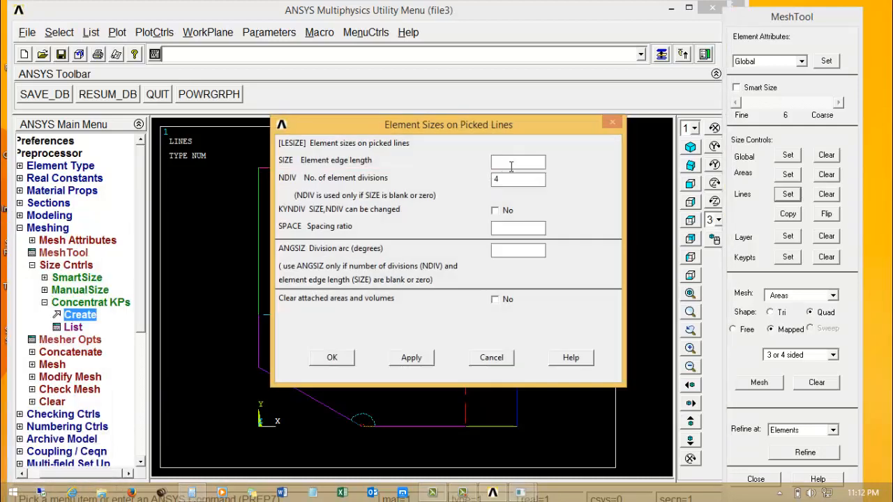
pyautogui.write('2')
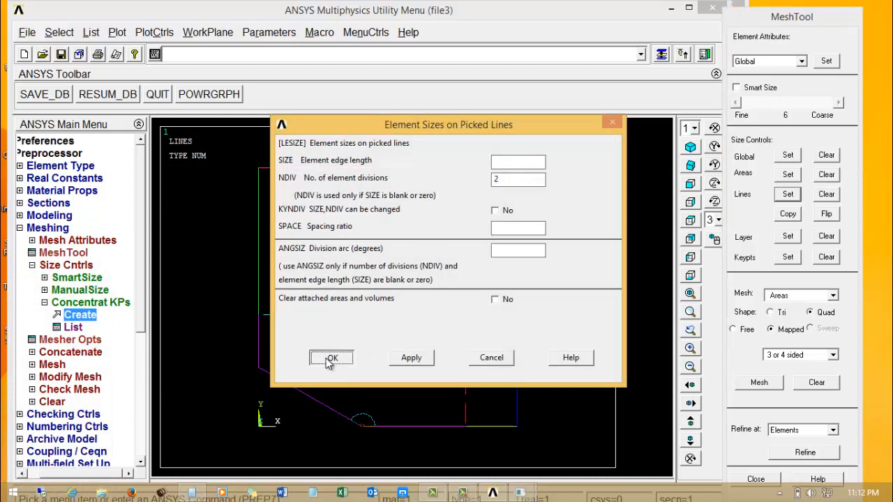
pyautogui.click(332, 357)
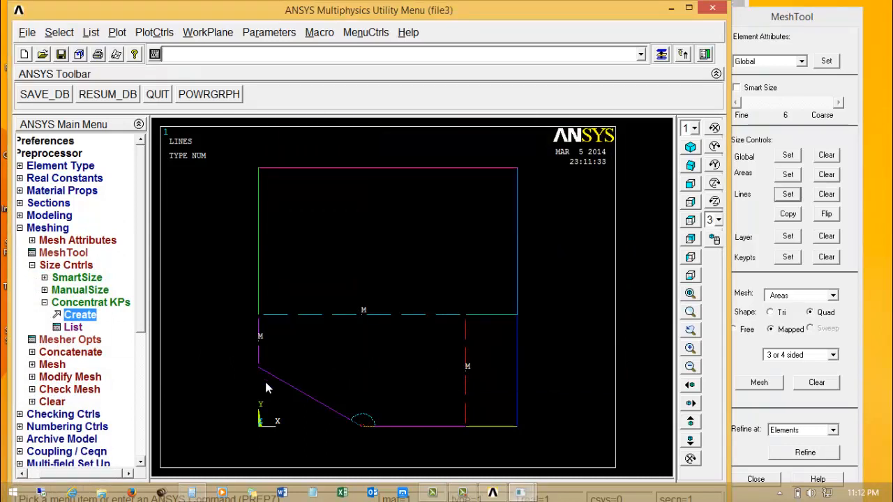
# Set the sloped line and the bottom line outside the outer arc to 10 element divisions with a spacing ratio of 8.
pyautogui.click(788, 195)
pyautogui.click(427, 425)
pyautogui.click(298, 391)
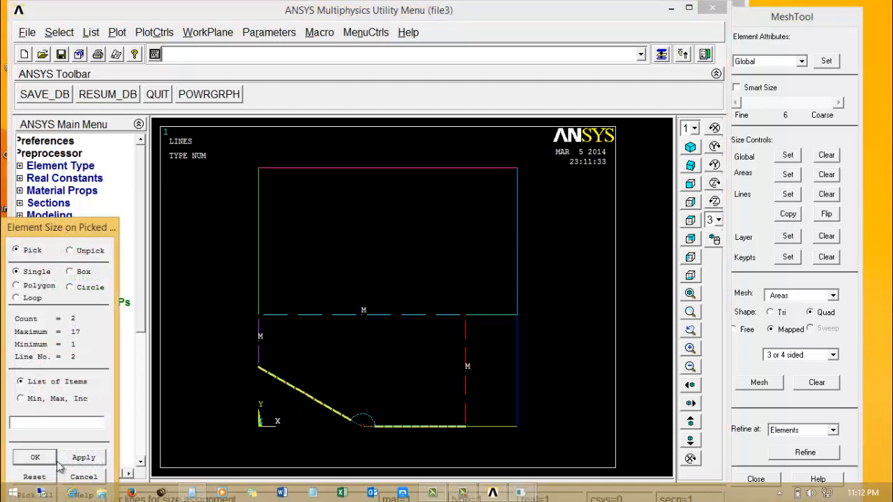
pyautogui.click(34, 458)
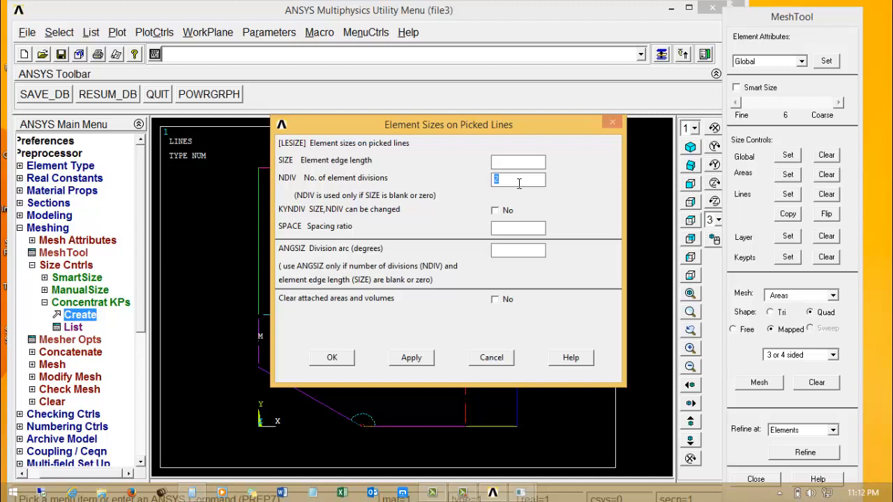
pyautogui.write('10')
pyautogui.click(522, 229)
pyautogui.click(334, 359)
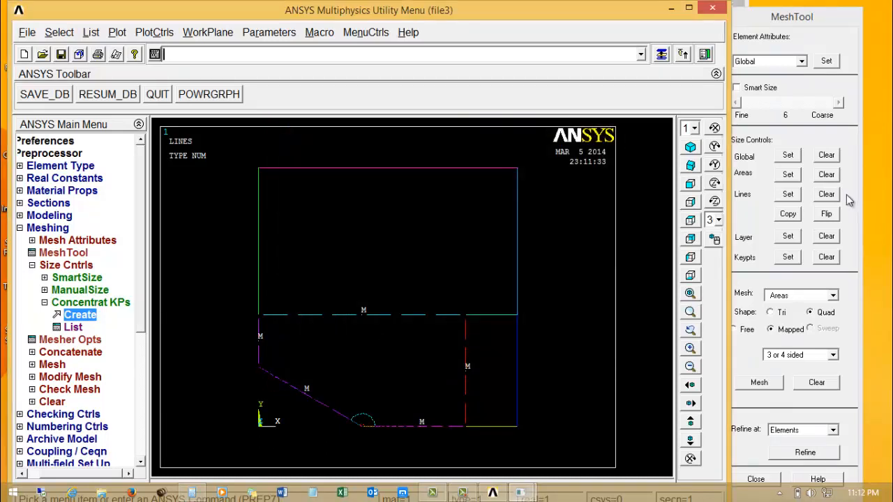
# Flip the spacing bias of the sloped line outside the outer arc.
pyautogui.click(834, 215)
pyautogui.click(312, 408)
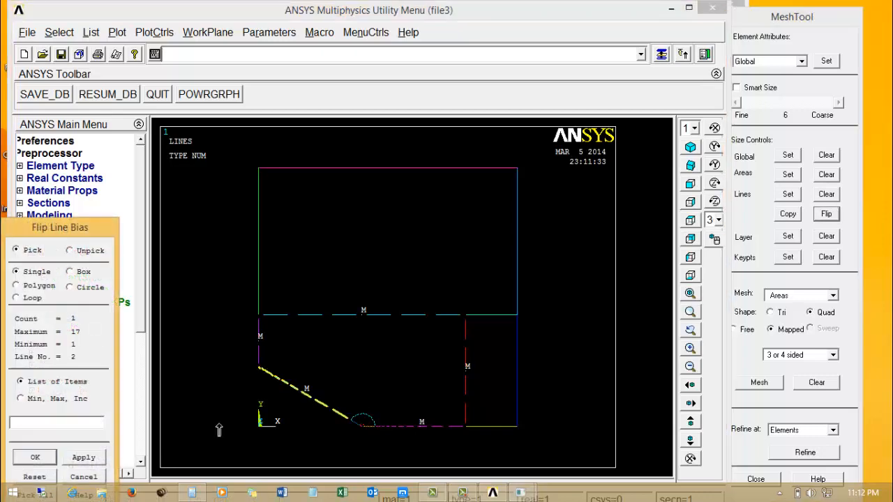
pyautogui.click(35, 458)
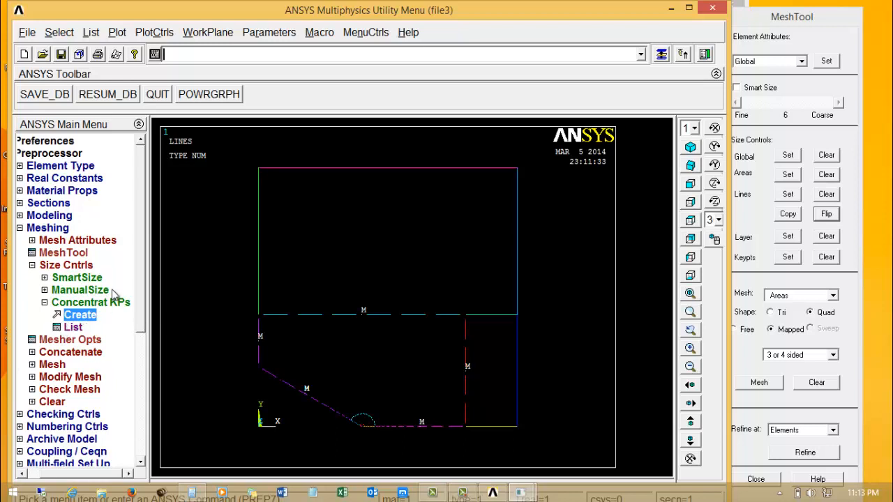
# Concatenate the short vertical line, the 6-division horizontal line and the 4-division vertical line bounding the area around the arcs.
pyautogui.click(70, 353)
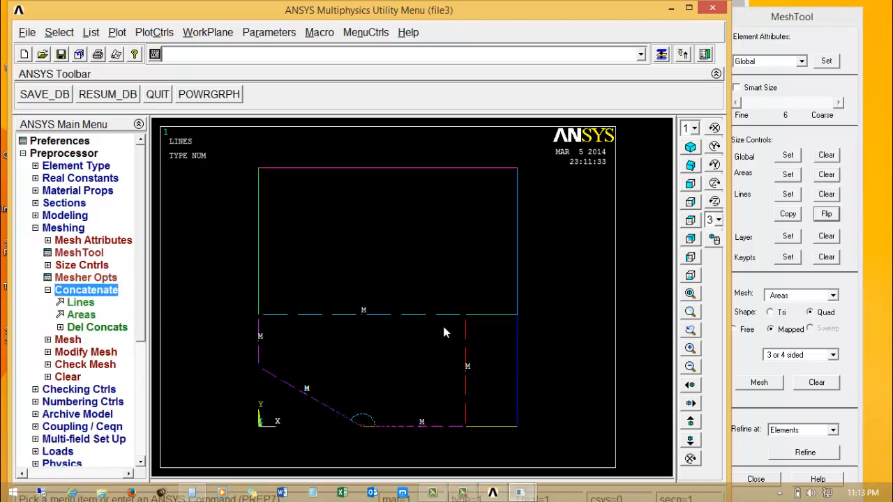
pyautogui.click(81, 302)
pyautogui.click(258, 340)
pyautogui.click(331, 318)
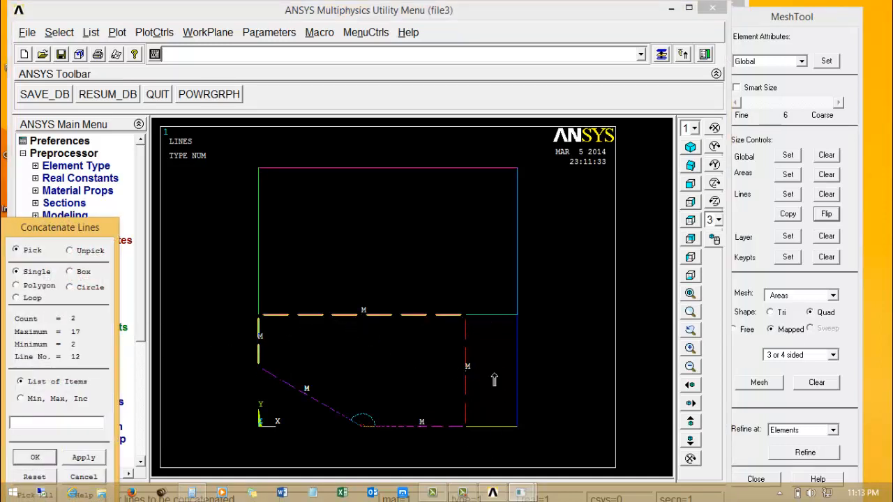
pyautogui.click(466, 369)
pyautogui.click(37, 457)
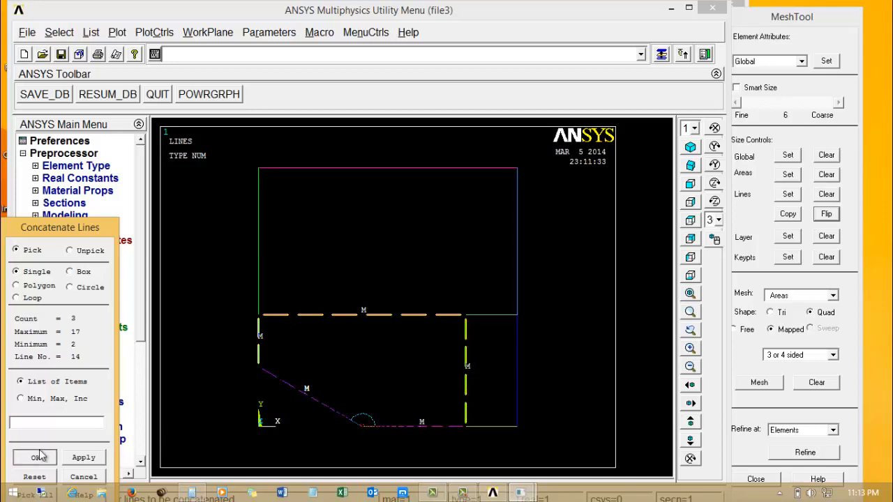
# Mesh the area outside the outer arc, bounded by the concatenated lines, with mapped quadrilateral elements.
pyautogui.click(753, 351)
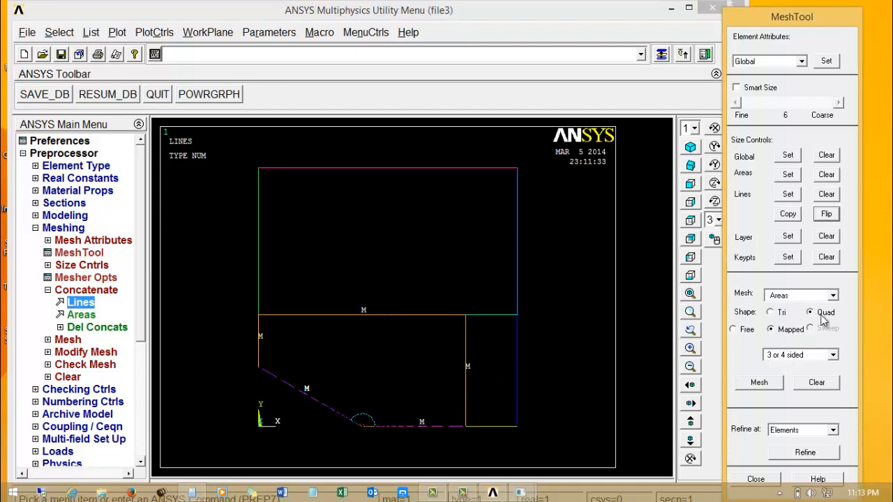
pyautogui.click(757, 383)
pyautogui.click(253, 399)
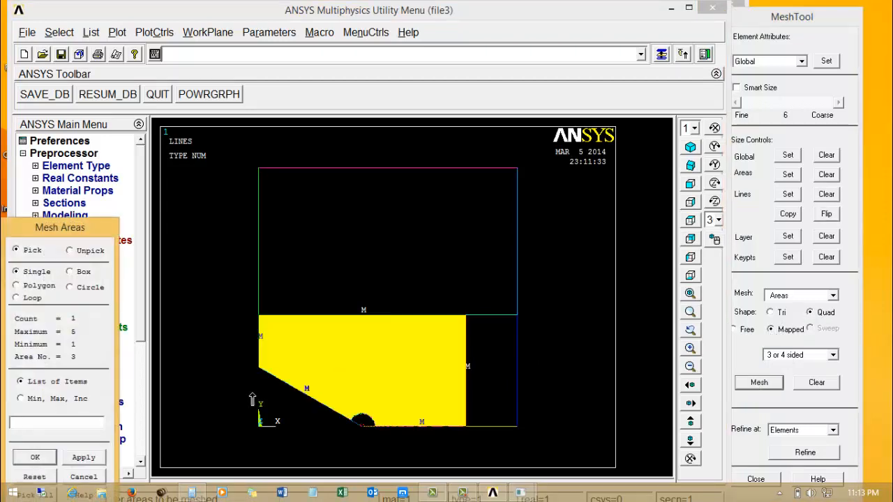
pyautogui.click(35, 457)
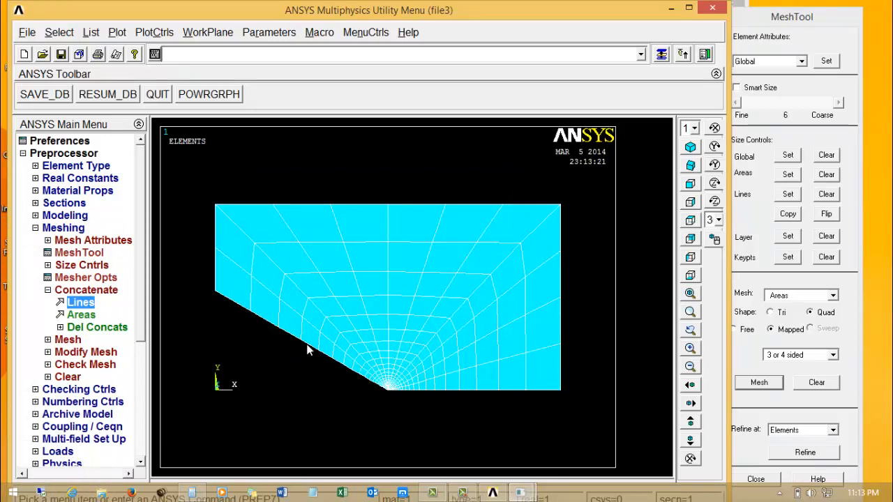
# Plot the model's lines and delete the line concatenation.
pyautogui.scroll(-2, 342, 279)
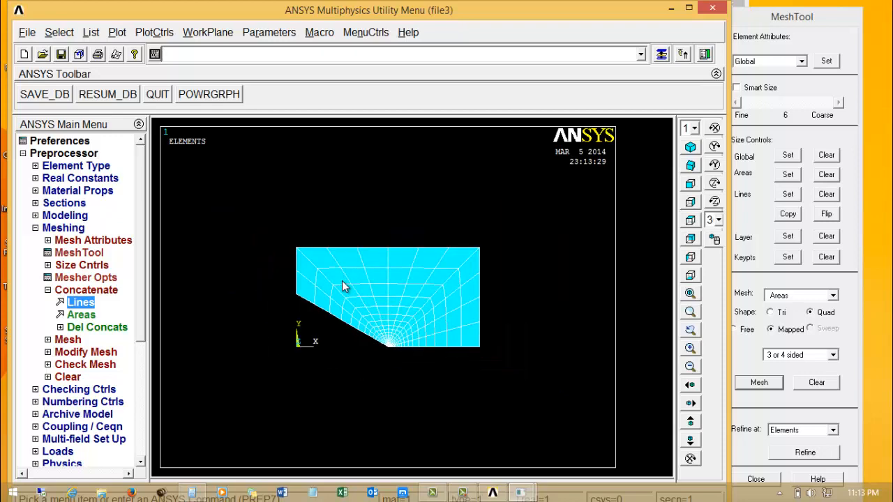
pyautogui.click(116, 32)
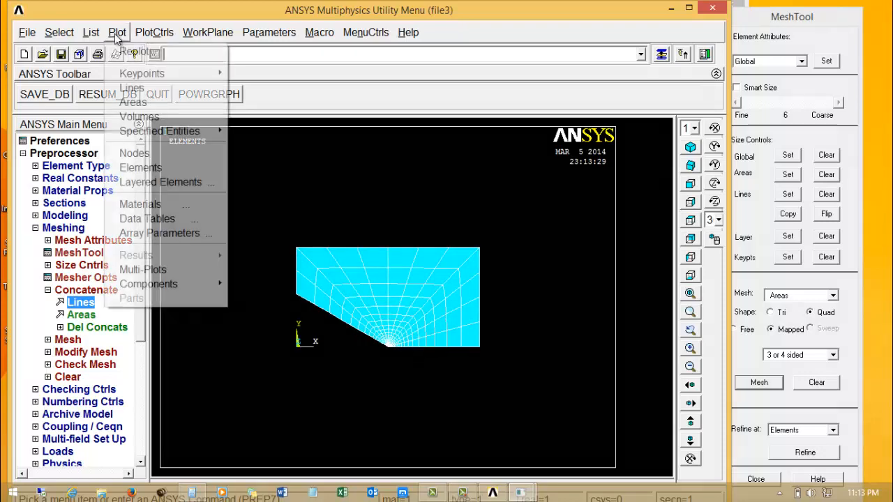
pyautogui.click(132, 88)
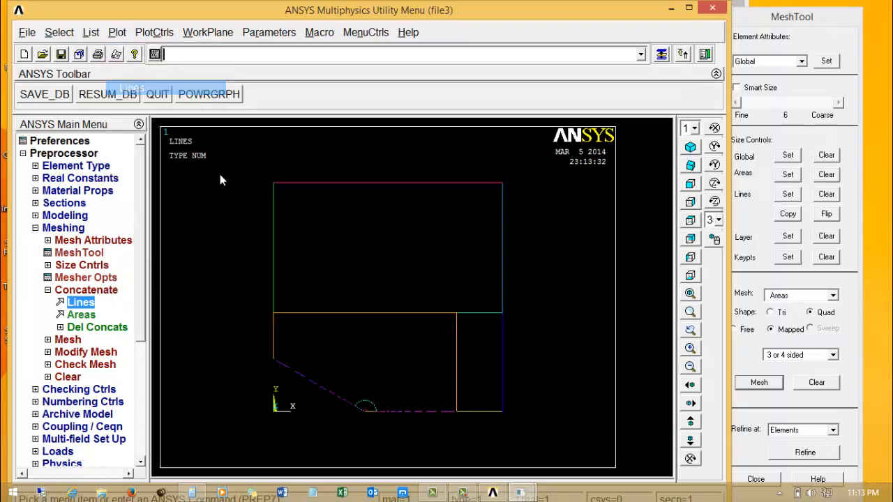
pyautogui.click(87, 328)
pyautogui.click(93, 352)
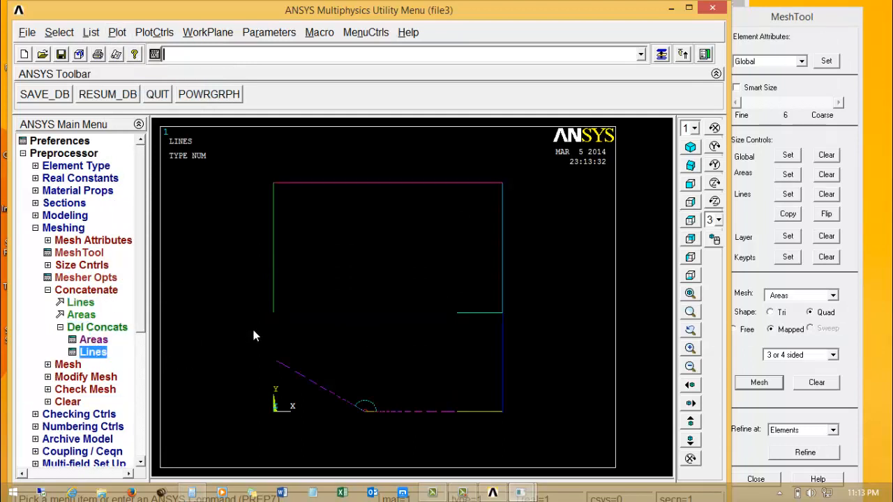
# Replot the lines, and display all entities together with a multi-plot.
pyautogui.click(117, 32)
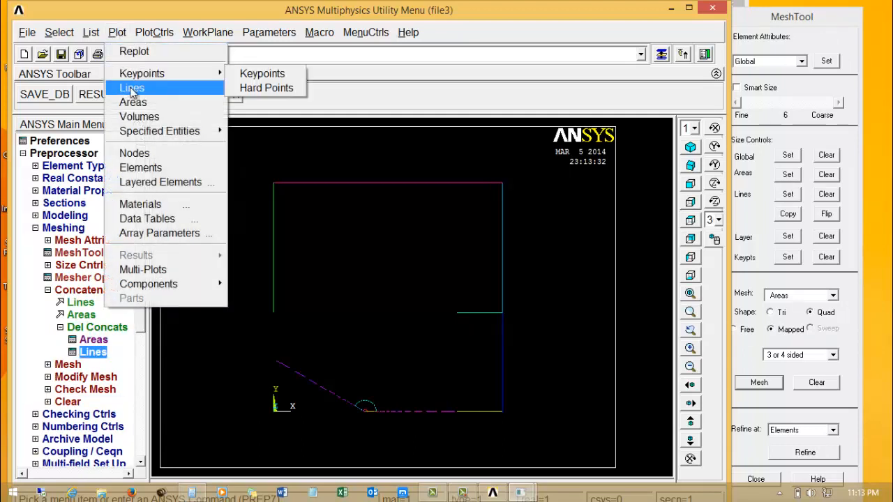
pyautogui.click(132, 88)
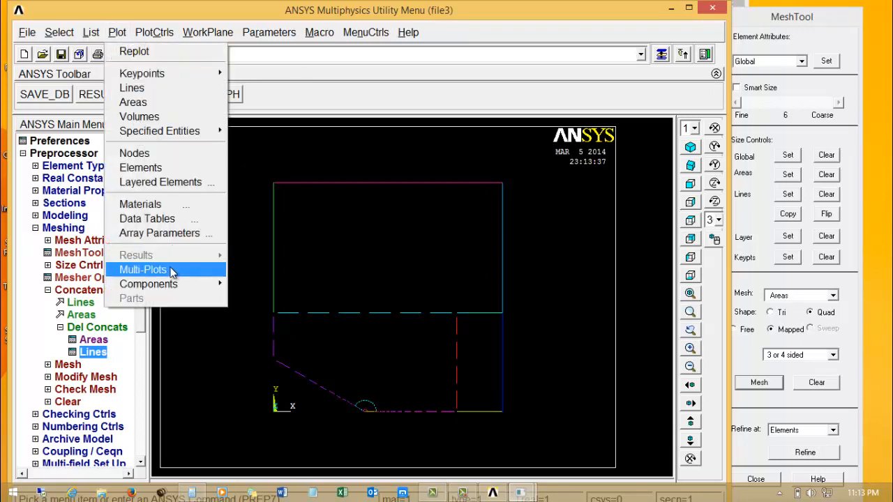
pyautogui.click(143, 270)
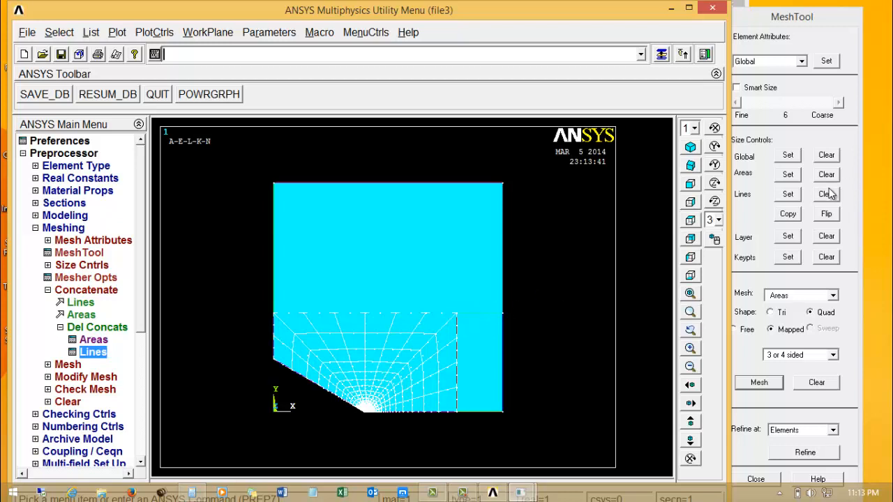
# Set the upper edge of the small unmeshed rectangle to 2 element divisions with no spacing ratio.
pyautogui.click(788, 194)
pyautogui.click(493, 314)
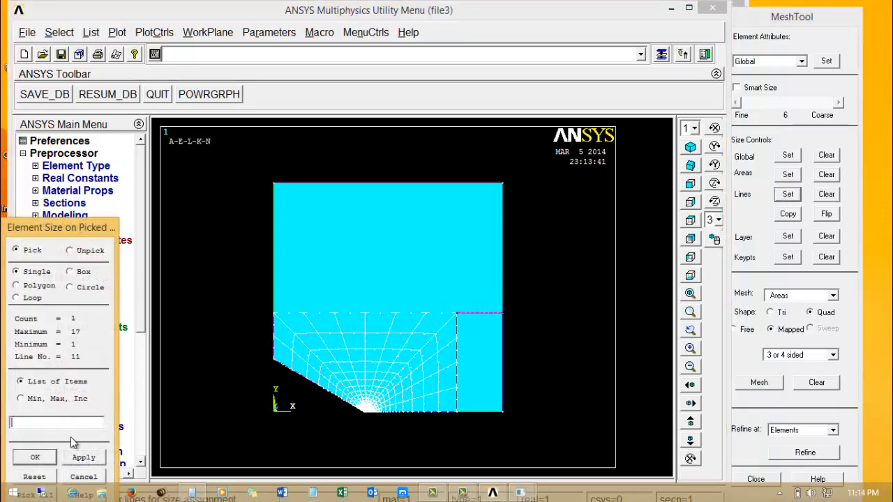
pyautogui.click(35, 457)
pyautogui.moveTo(527, 180); pyautogui.dragTo(320, 233)
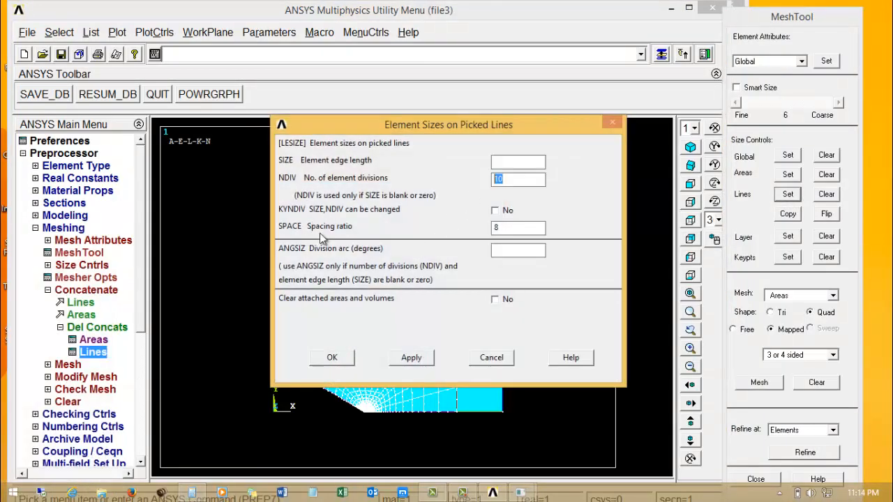
pyautogui.write('2')
pyautogui.moveTo(517, 231); pyautogui.dragTo(292, 224)
pyautogui.press('BackSpace')
pyautogui.click(342, 362)
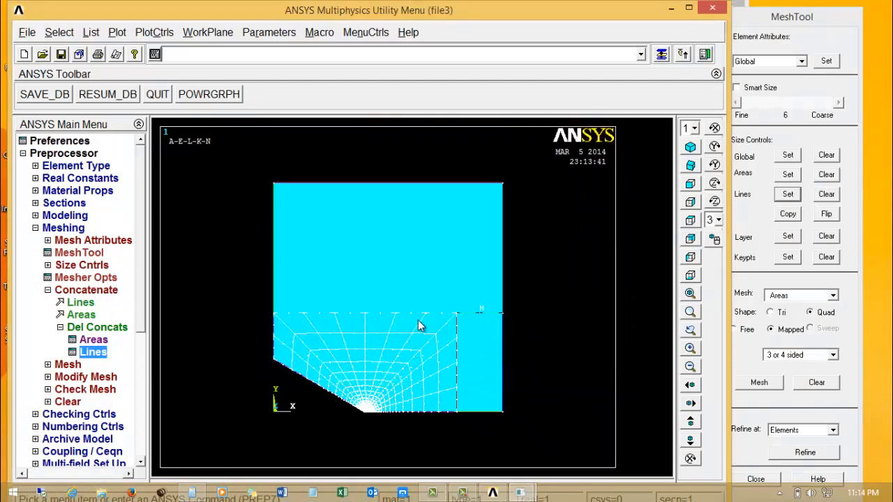
# Mesh the small rectangle beside the arc area with mapped quadrilaterals, and display all entities with a multi-plot.
pyautogui.click(759, 383)
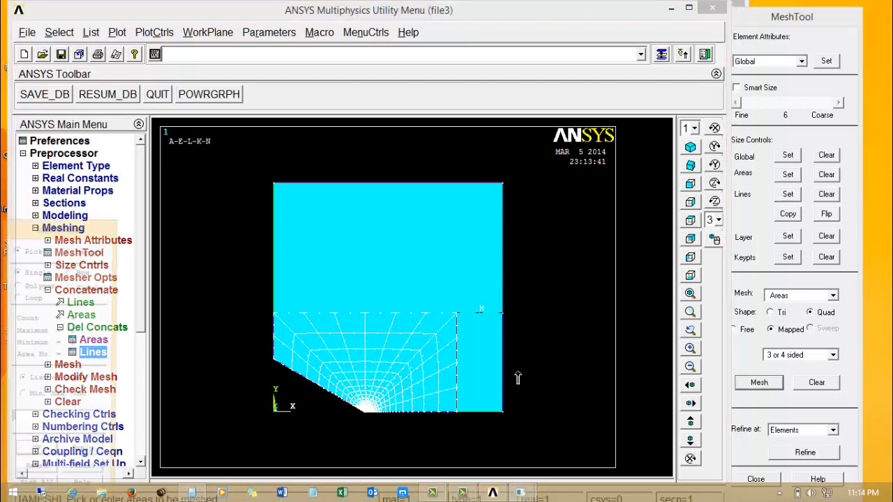
pyautogui.click(478, 370)
pyautogui.click(32, 458)
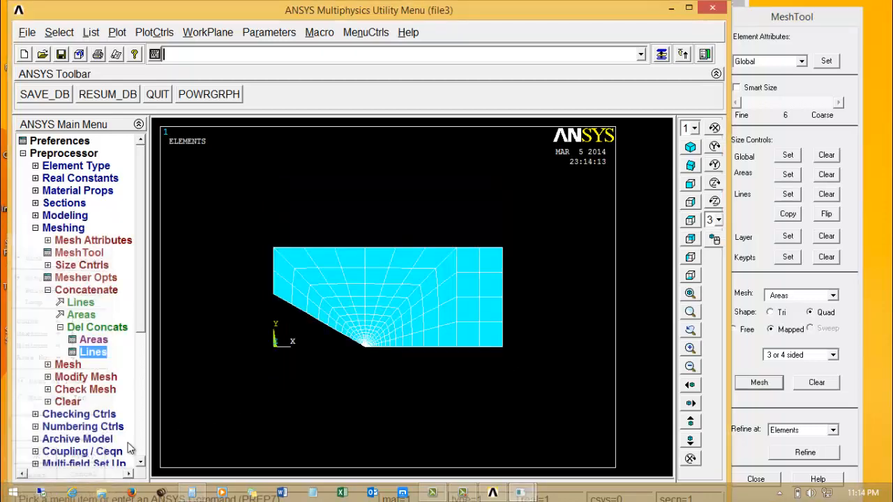
pyautogui.click(118, 33)
pyautogui.click(143, 269)
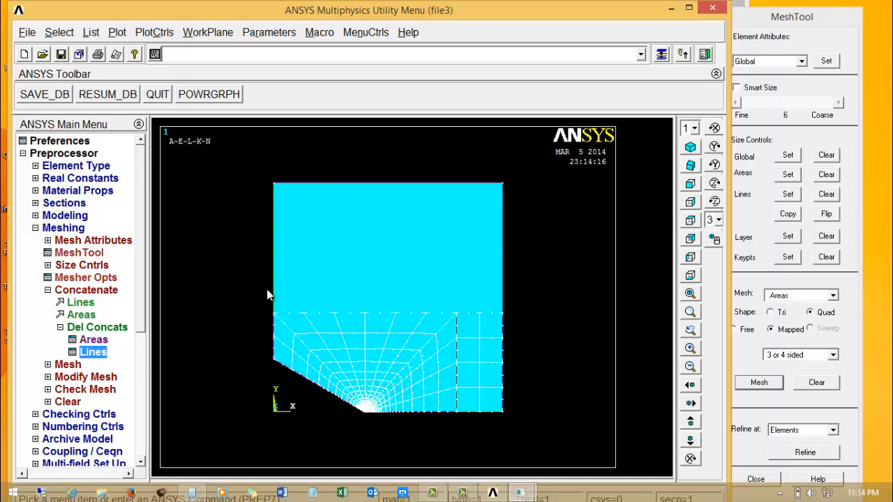
# Set both vertical sides of the large unmeshed upper area to 7 element divisions with no spacing ratio.
pyautogui.click(787, 194)
pyautogui.click(503, 236)
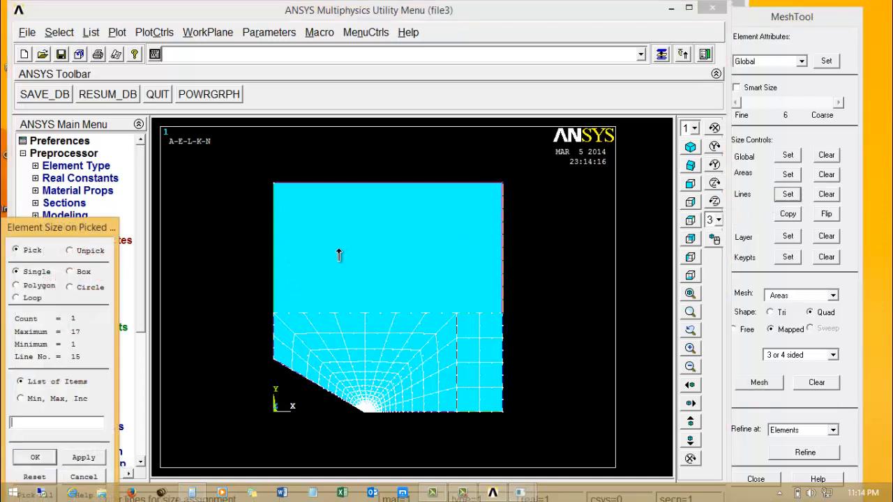
pyautogui.click(275, 266)
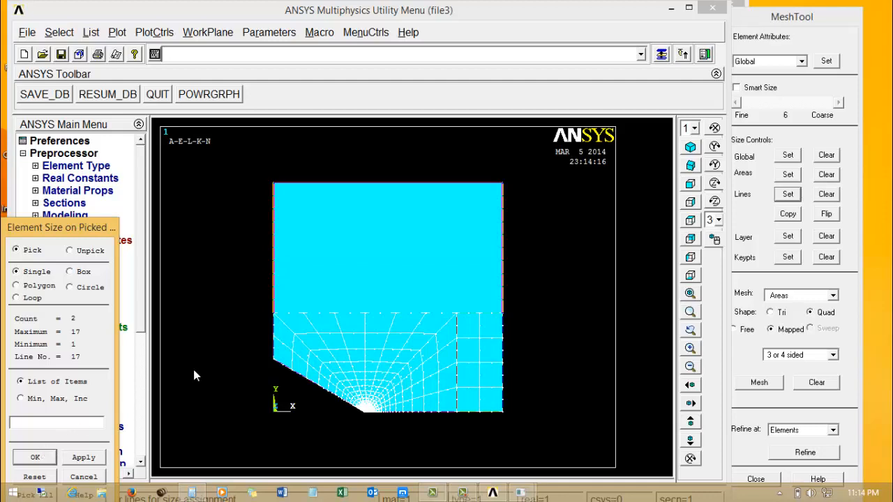
pyautogui.click(40, 458)
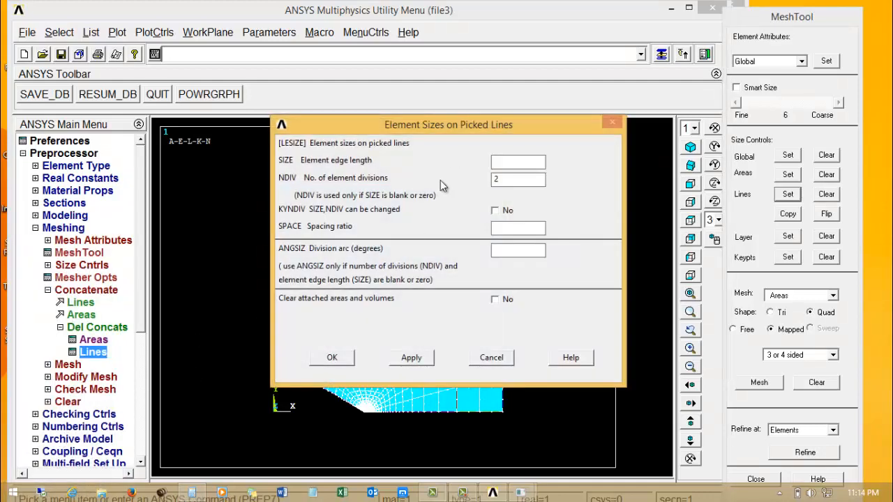
pyautogui.moveTo(461, 125); pyautogui.dragTo(91, 122)
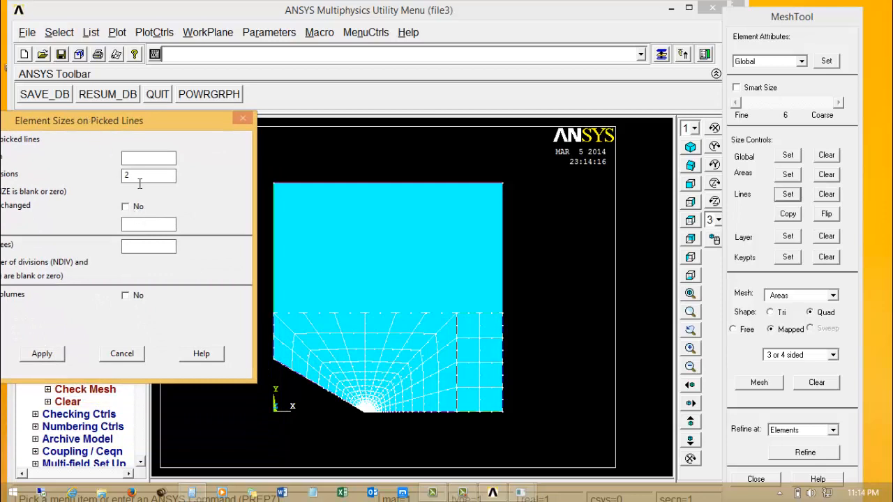
pyautogui.moveTo(140, 183); pyautogui.dragTo(74, 165)
pyautogui.moveTo(100, 128); pyautogui.dragTo(218, 98)
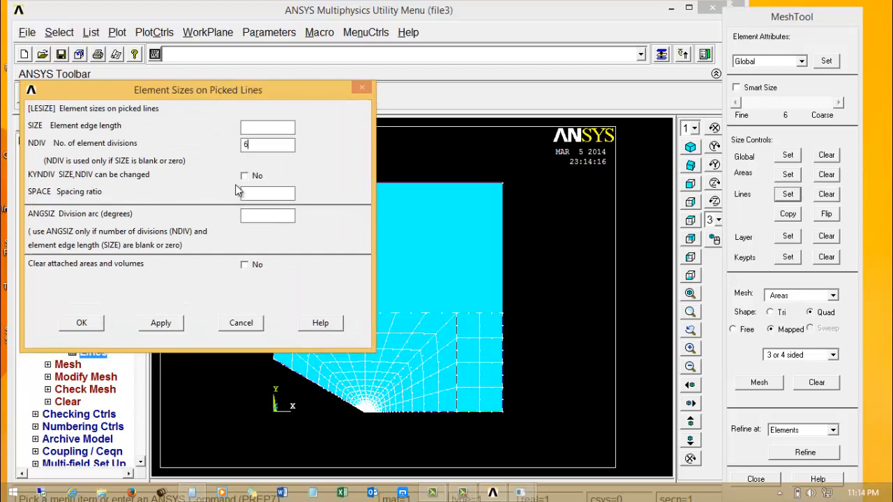
pyautogui.press('BackSpace')
pyautogui.write('5')
pyautogui.click(74, 324)
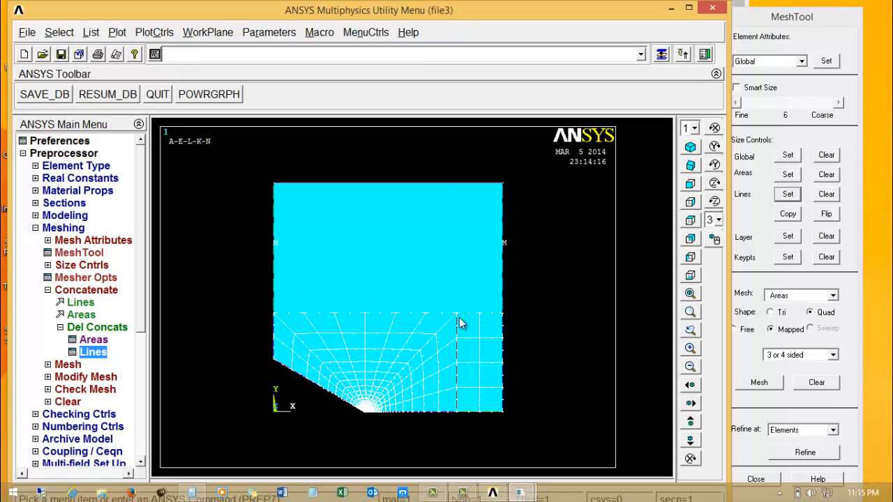
# Concatenate the two lines that form the lower edge of the large upper area.
pyautogui.click(86, 304)
pyautogui.click(384, 314)
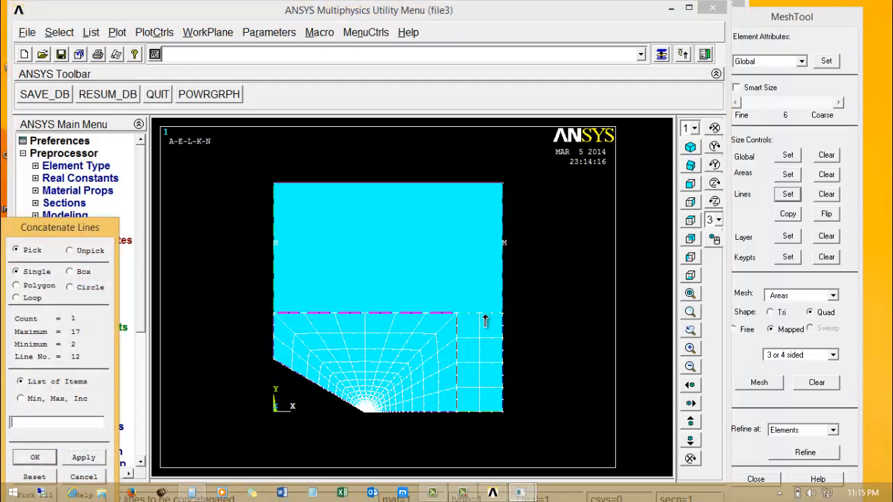
pyautogui.click(484, 315)
pyautogui.click(35, 457)
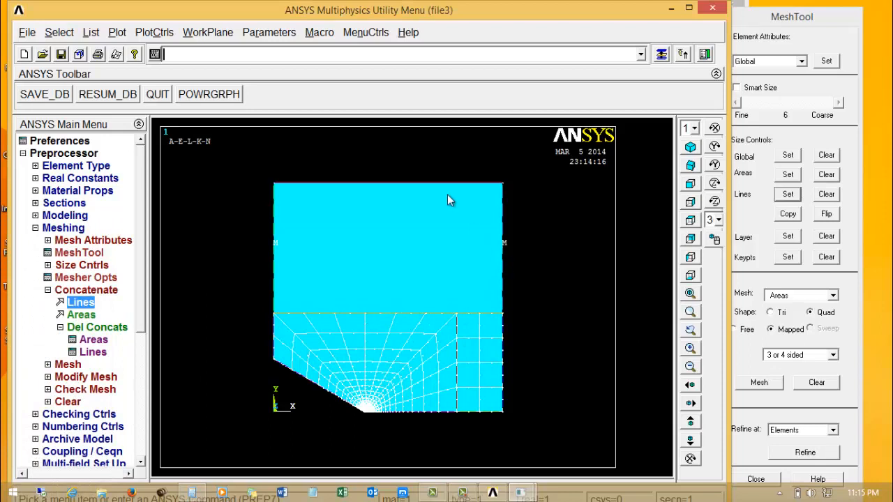
# Mesh the large upper area with mapped quadrilaterals.
pyautogui.click(750, 354)
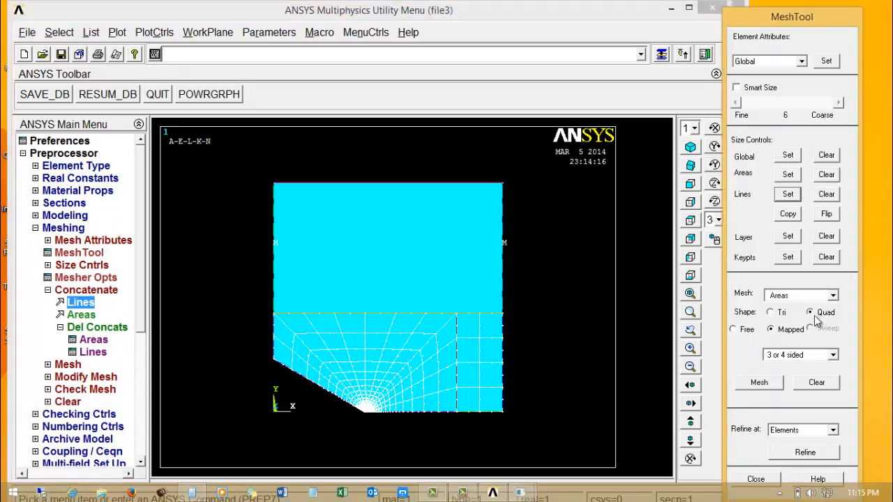
pyautogui.click(764, 384)
pyautogui.click(471, 289)
pyautogui.click(35, 457)
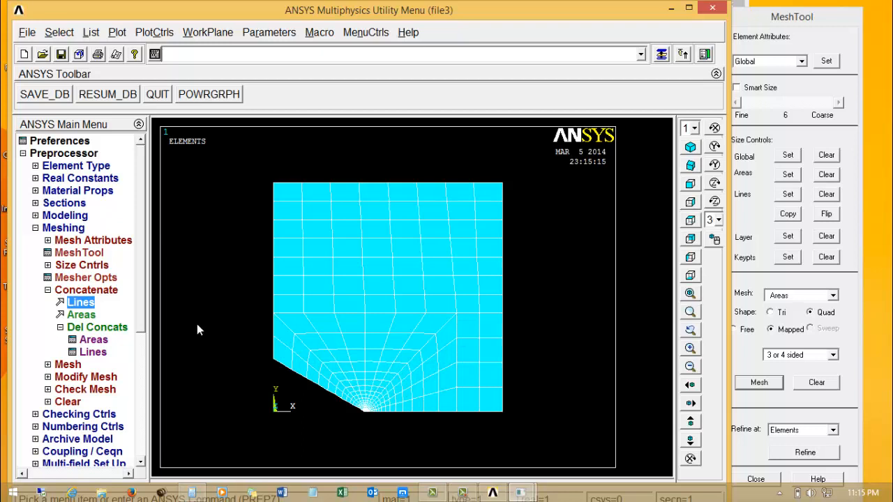
# Review the midside node placement choices in the mesher options, and close the dialog without applying changes.
pyautogui.click(48, 291)
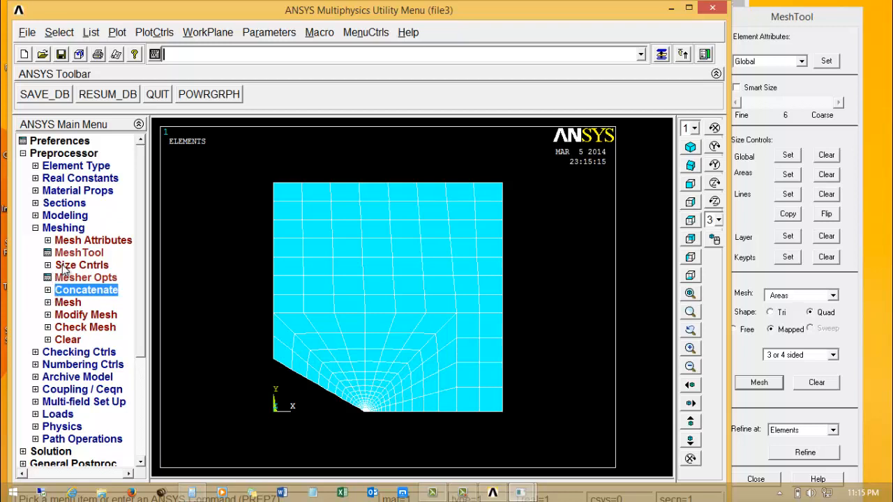
pyautogui.click(65, 267)
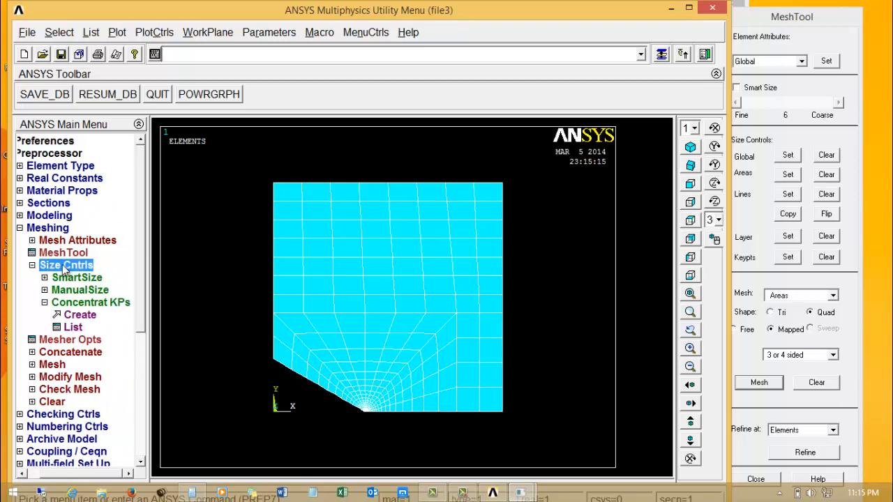
pyautogui.click(64, 268)
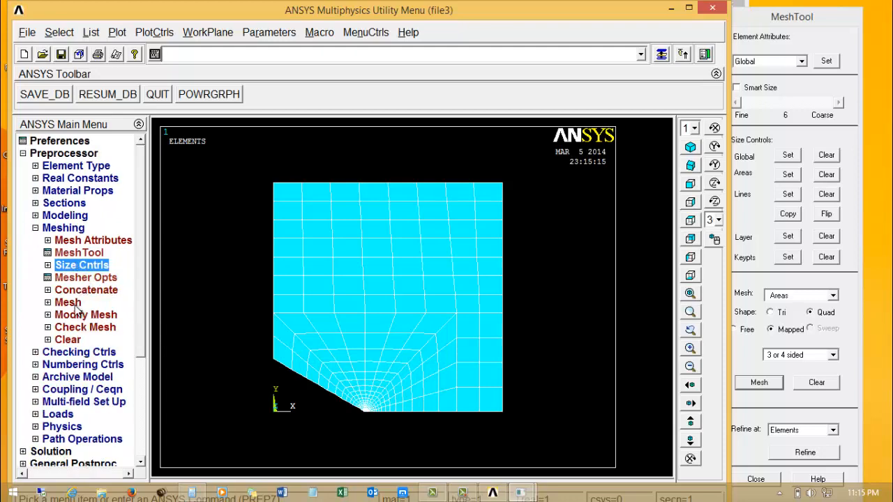
pyautogui.click(86, 278)
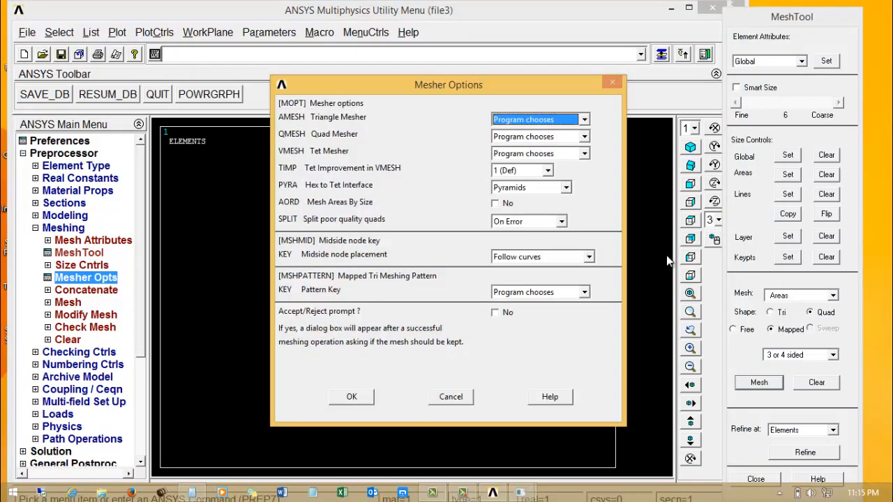
pyautogui.click(553, 255)
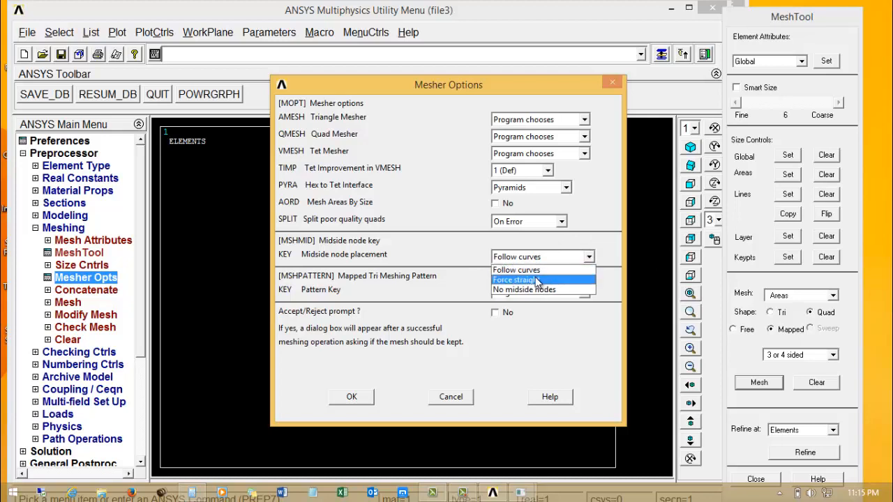
pyautogui.click(457, 362)
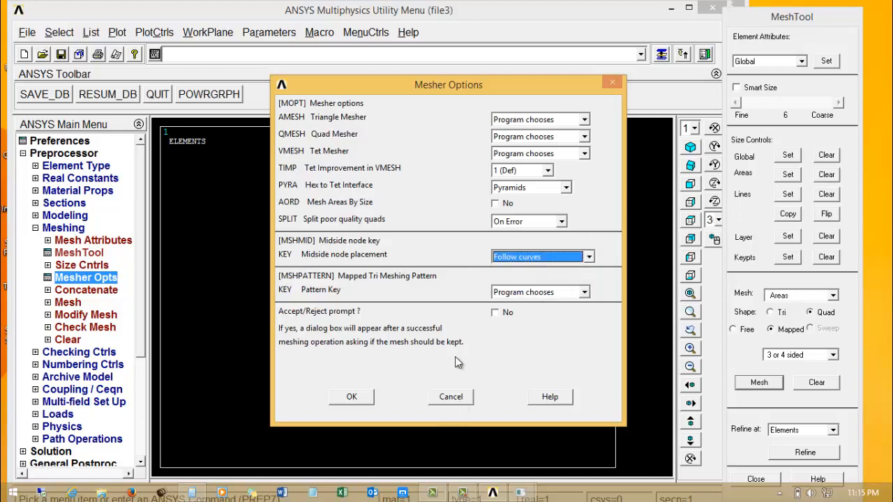
pyautogui.click(451, 397)
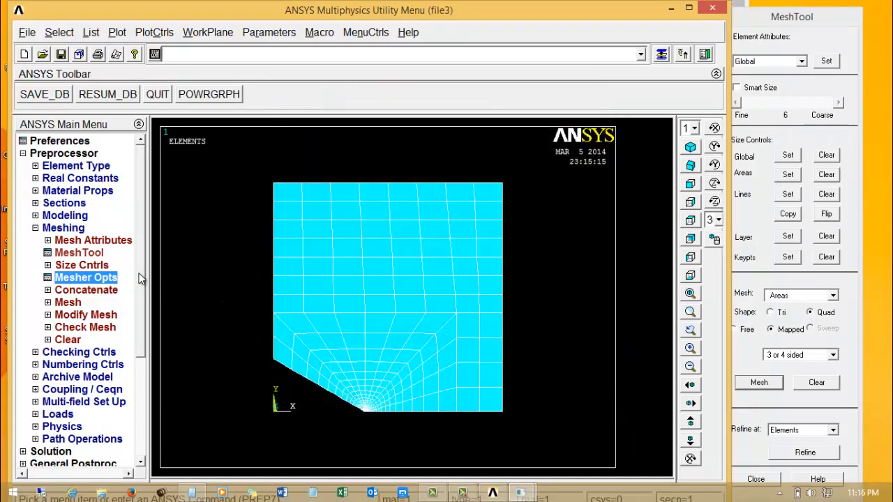
# Apply a symmetry displacement boundary condition to the four lines along the model's lower edge, from the arcs' centre to the outer corner.
pyautogui.moveTo(143, 280); pyautogui.dragTo(141, 378)
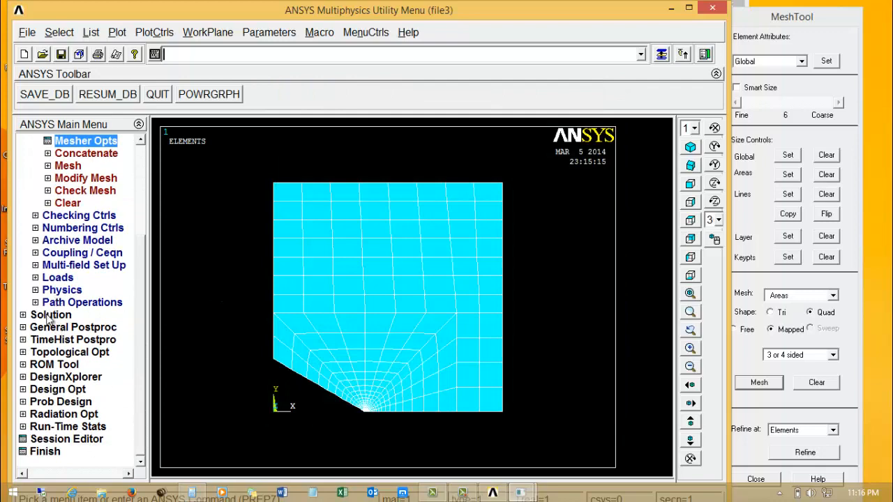
pyautogui.click(51, 315)
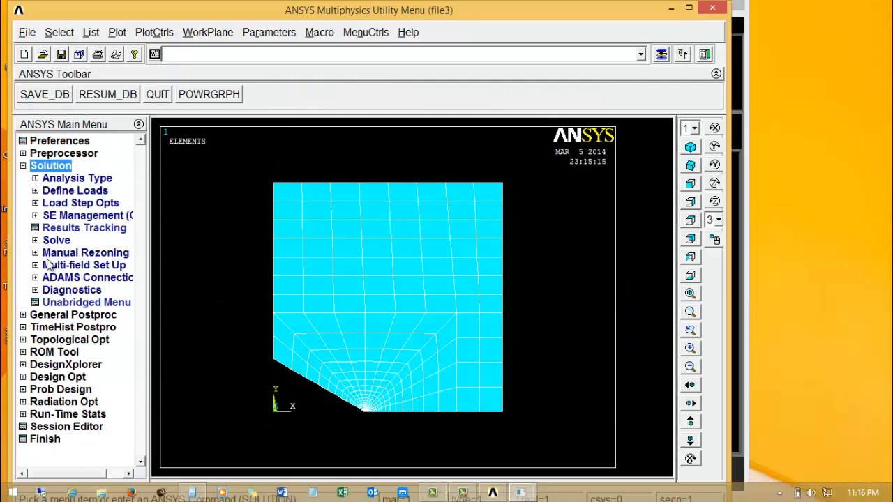
pyautogui.click(47, 193)
pyautogui.click(49, 216)
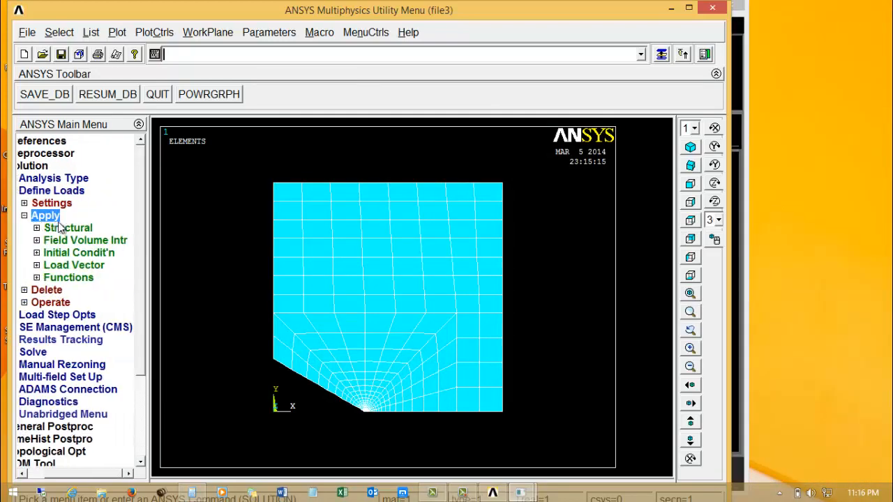
pyautogui.click(70, 231)
pyautogui.click(82, 242)
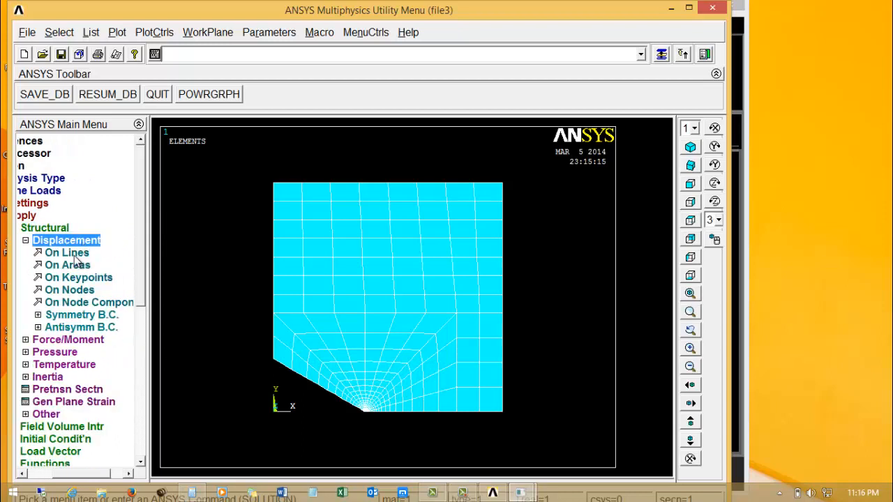
pyautogui.click(77, 316)
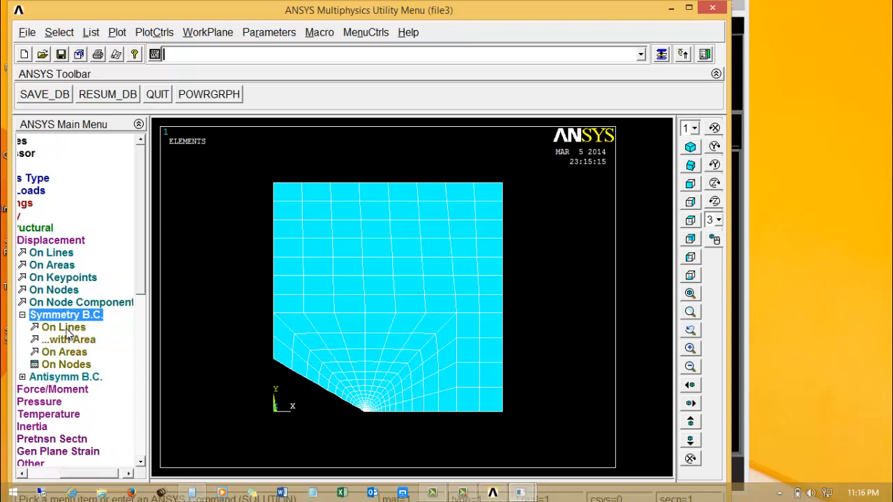
pyautogui.click(64, 327)
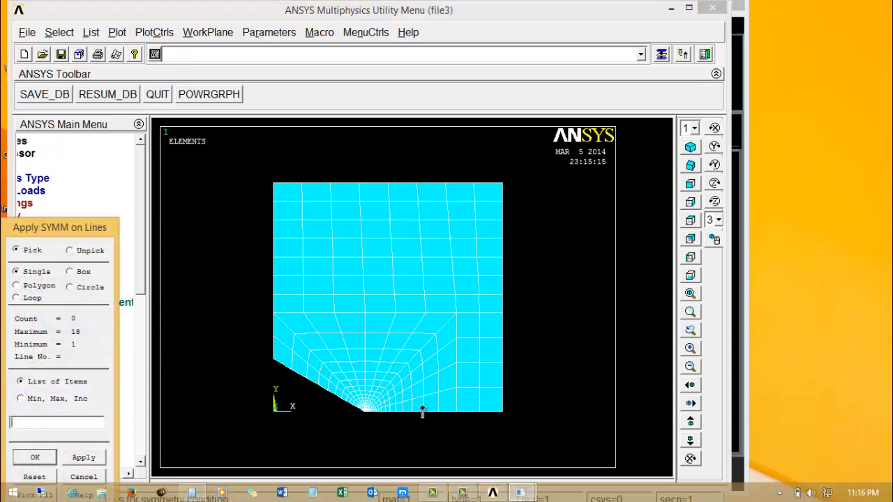
pyautogui.click(367, 418)
pyautogui.click(388, 419)
pyautogui.click(422, 420)
pyautogui.click(479, 423)
pyautogui.click(33, 458)
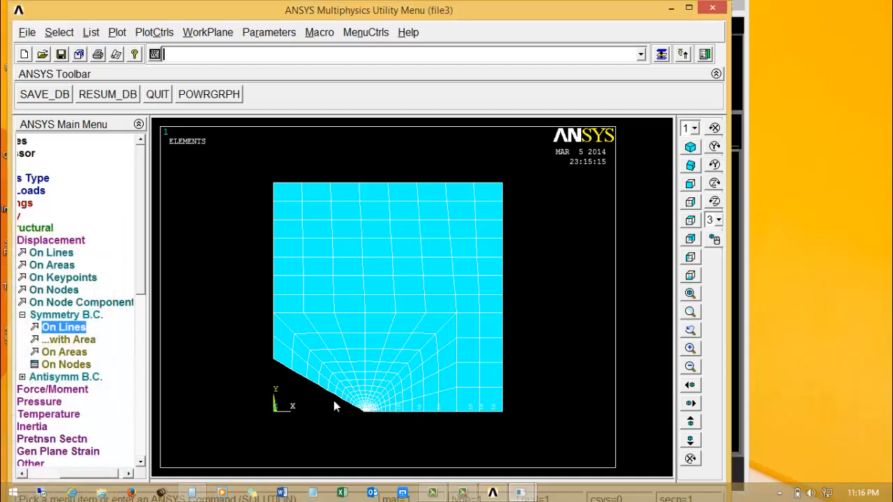
# Apply a constant pressure of -1 to the model's uppermost horizontal line.
pyautogui.moveTo(334, 393); pyautogui.dragTo(562, 441, button='right')
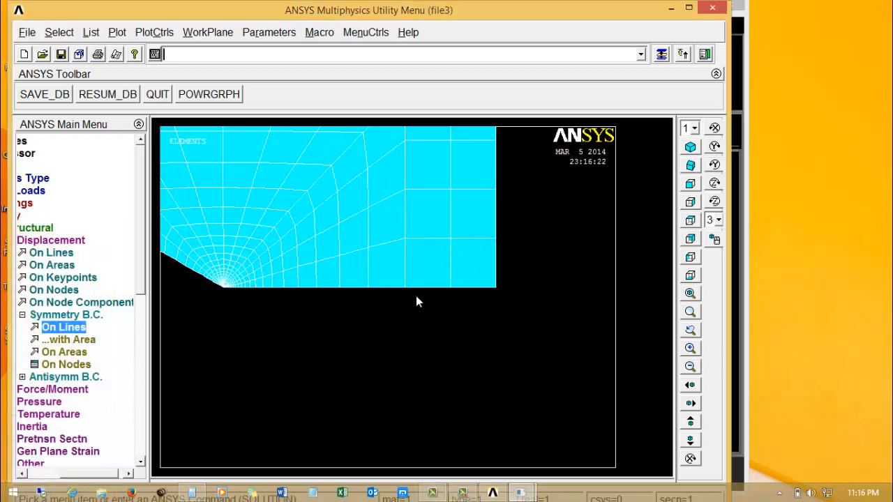
pyautogui.rightClick(217, 213)
pyautogui.click(239, 265)
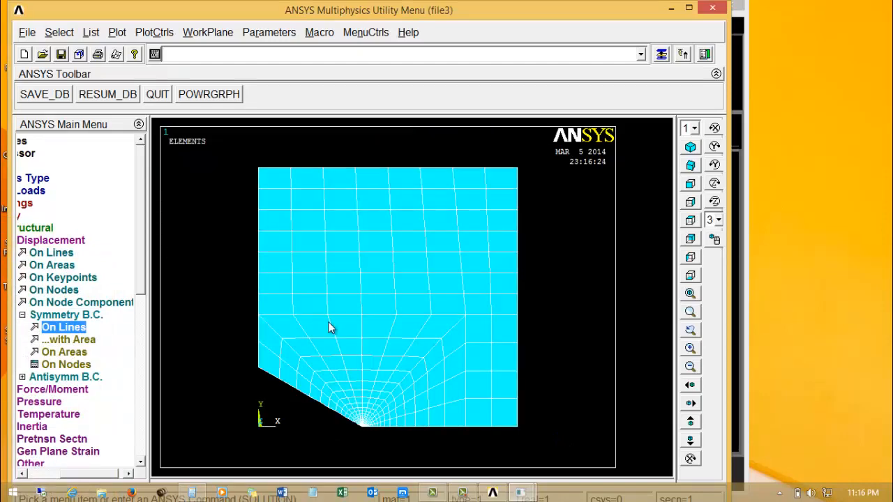
pyautogui.click(56, 401)
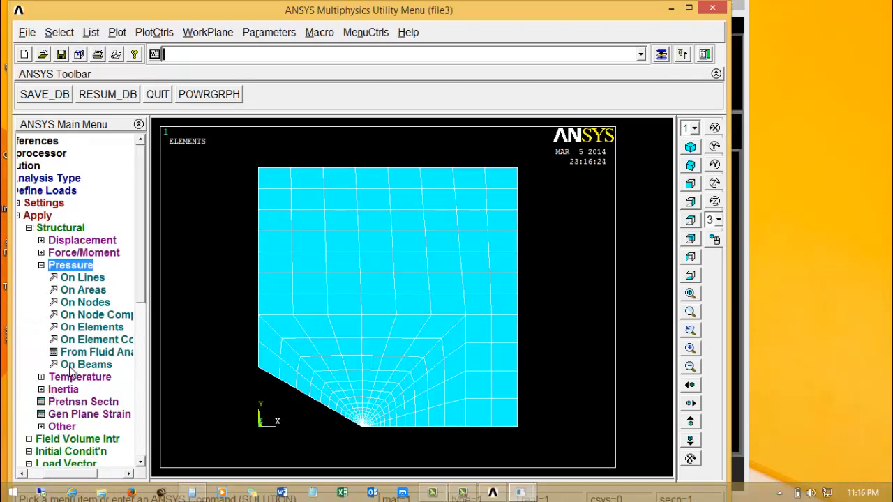
pyautogui.click(92, 276)
pyautogui.click(333, 167)
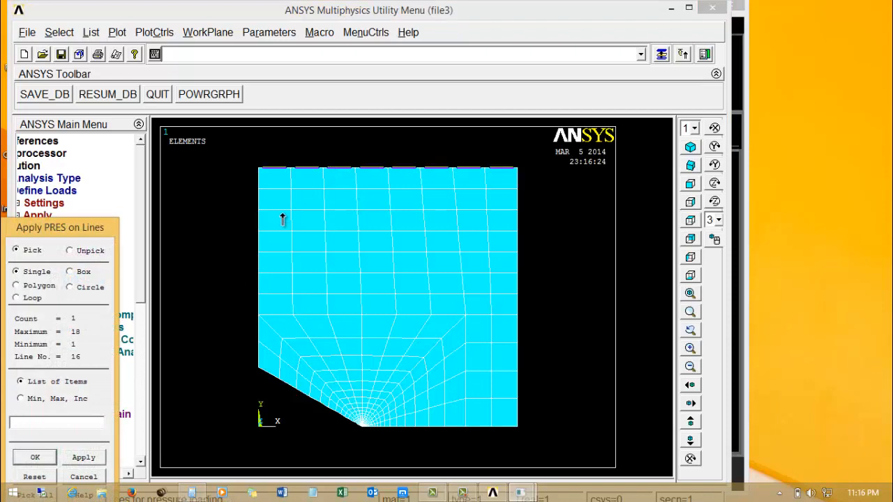
pyautogui.click(35, 457)
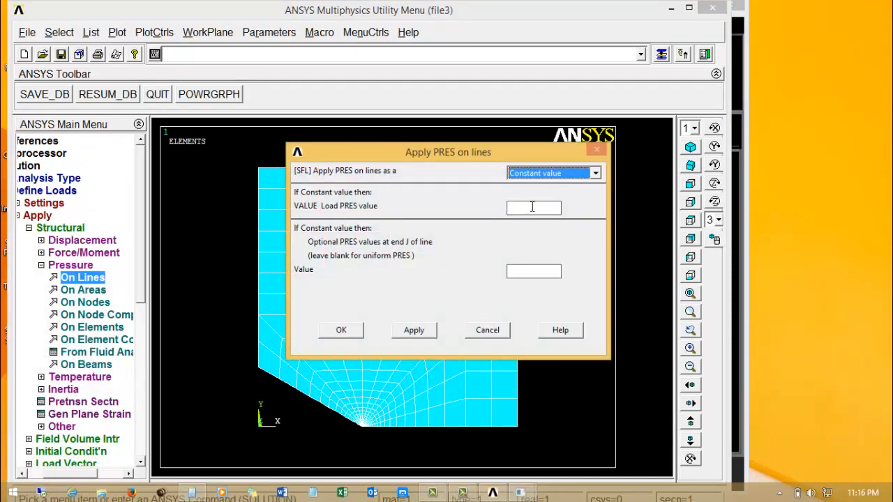
pyautogui.click(532, 206)
pyautogui.write('-1')
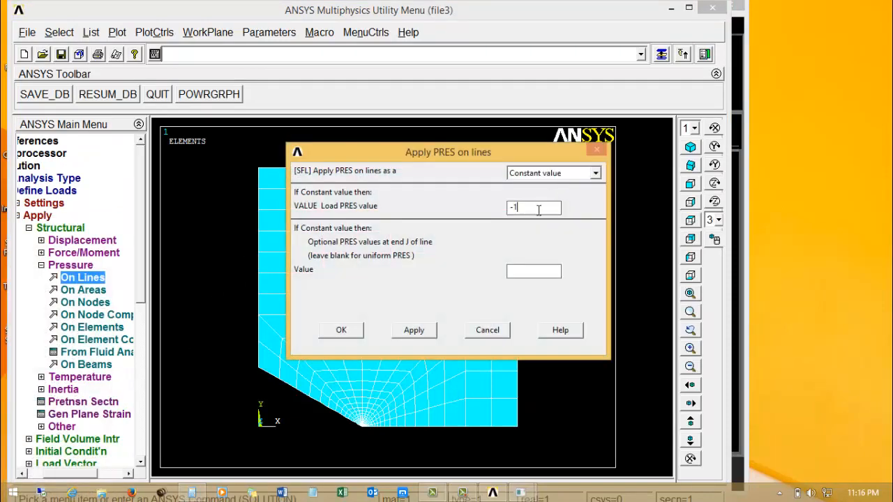
pyautogui.click(335, 330)
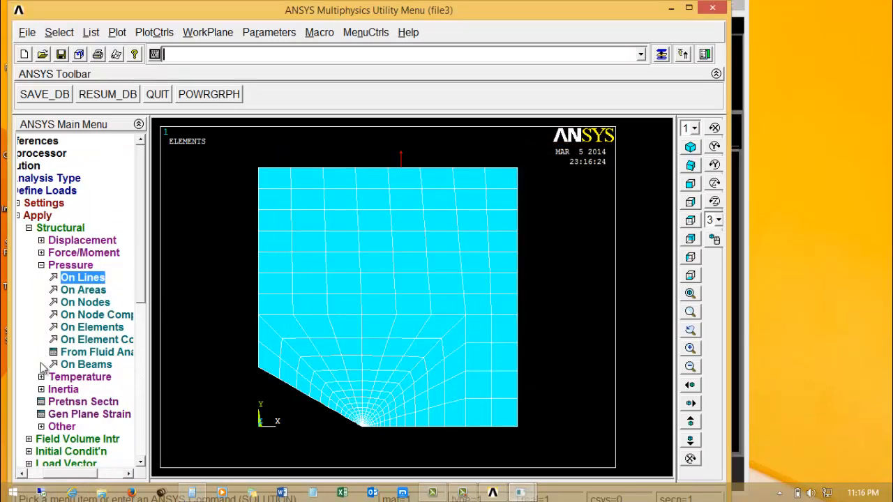
# Solve the current load step, and close the completion note and the solution status listing.
pyautogui.click(29, 228)
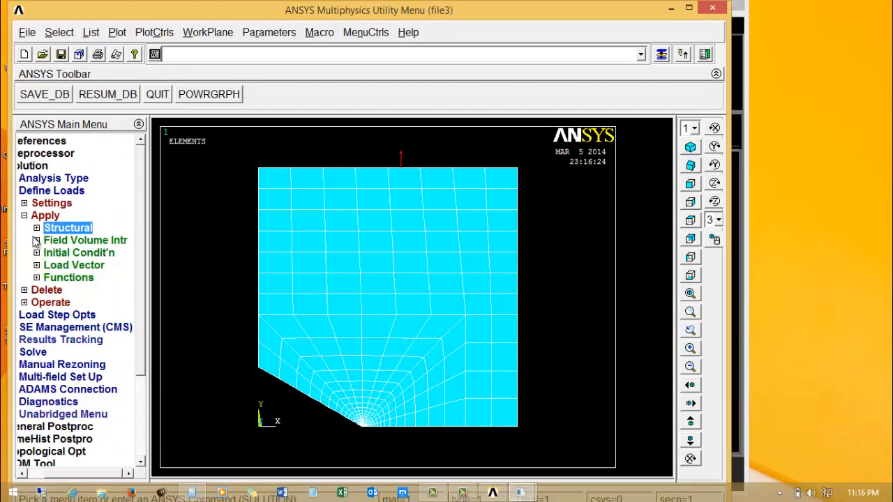
pyautogui.click(34, 353)
pyautogui.click(70, 253)
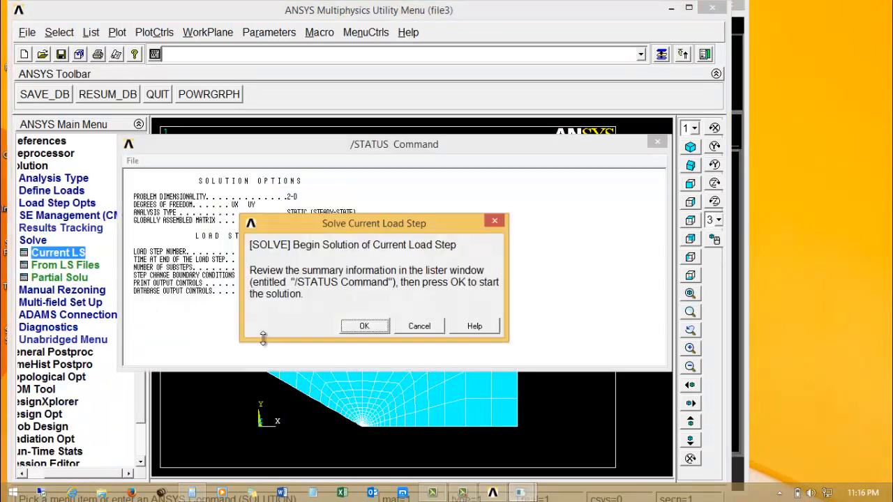
pyautogui.click(376, 325)
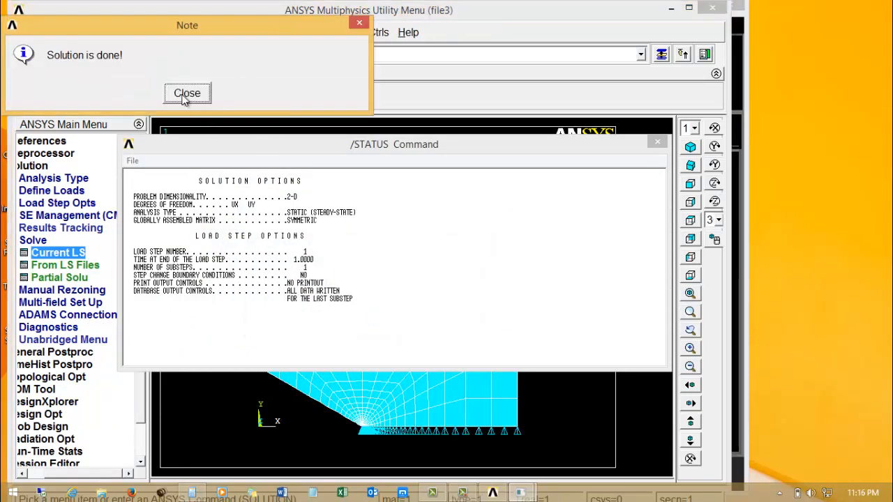
pyautogui.click(185, 92)
pyautogui.click(658, 142)
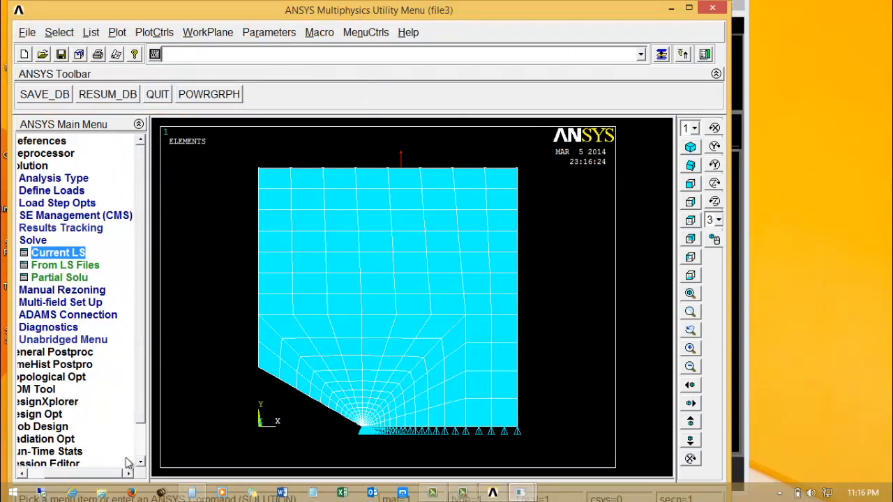
# Leave the solution phase and read the last results set into the general postprocessor.
pyautogui.click(105, 473)
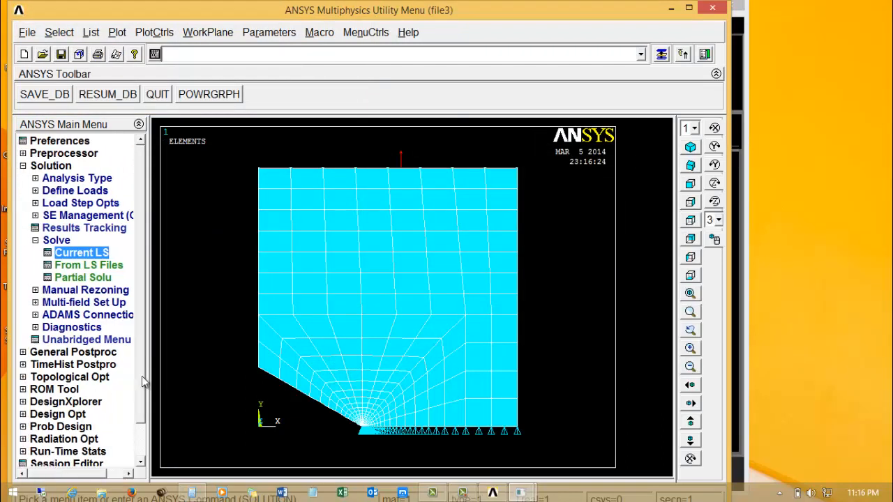
pyautogui.click(23, 166)
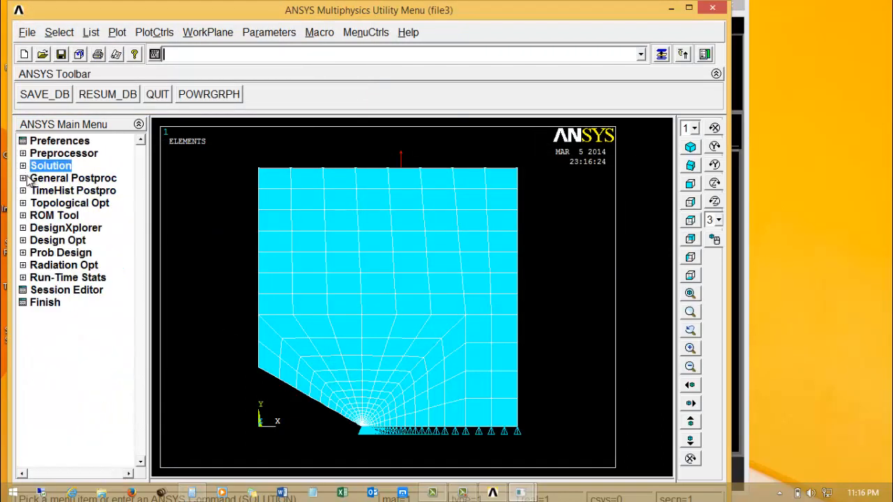
pyautogui.click(26, 179)
pyautogui.click(63, 216)
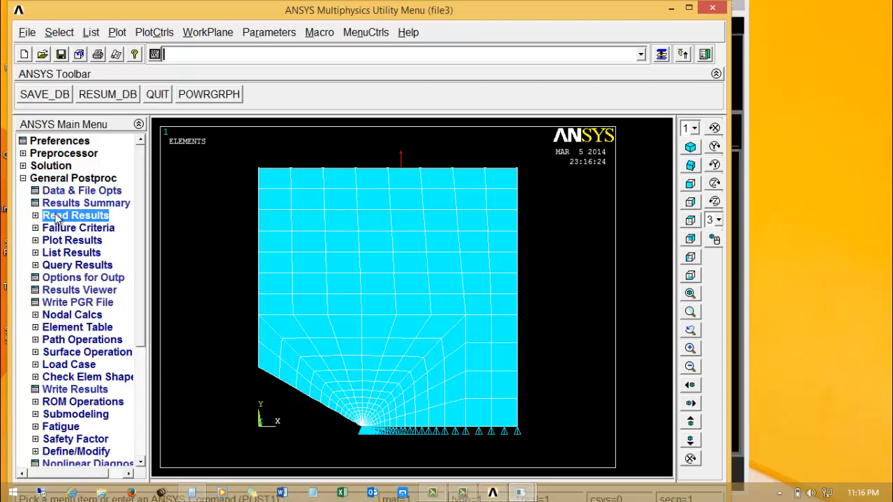
pyautogui.click(72, 266)
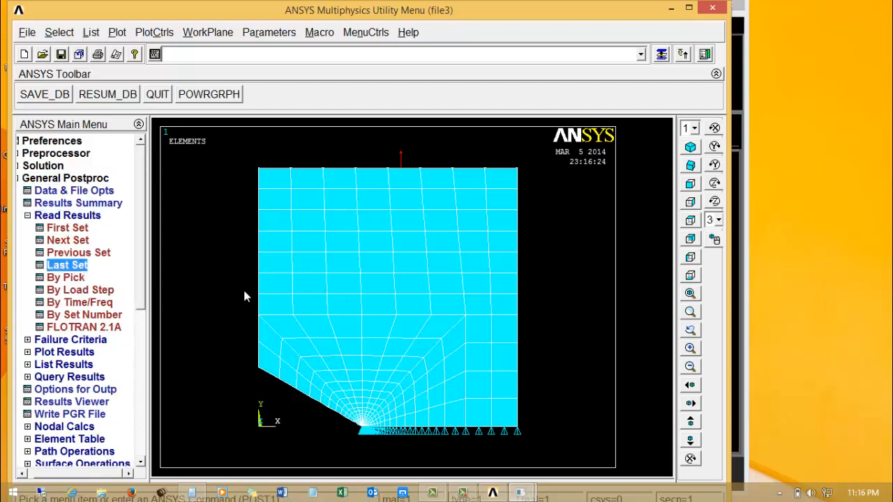
# Plot the deformed shape together with the undeformed edge of the model.
pyautogui.click(64, 352)
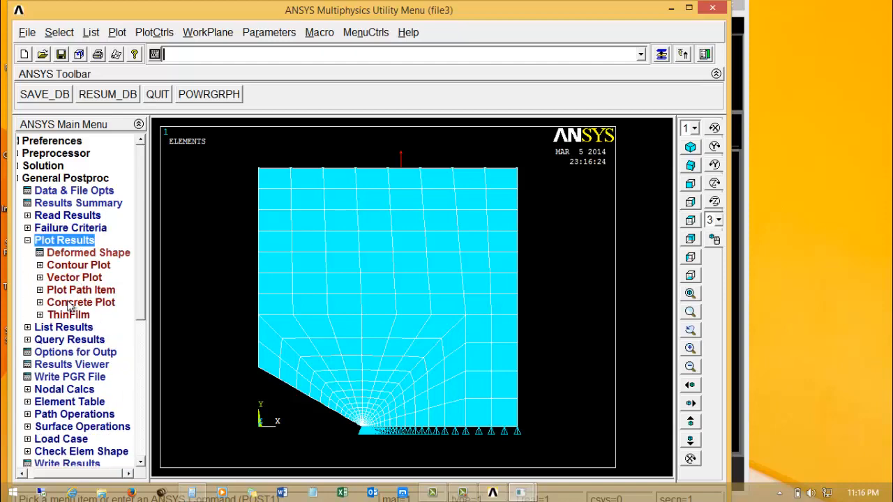
pyautogui.click(84, 252)
pyautogui.click(503, 261)
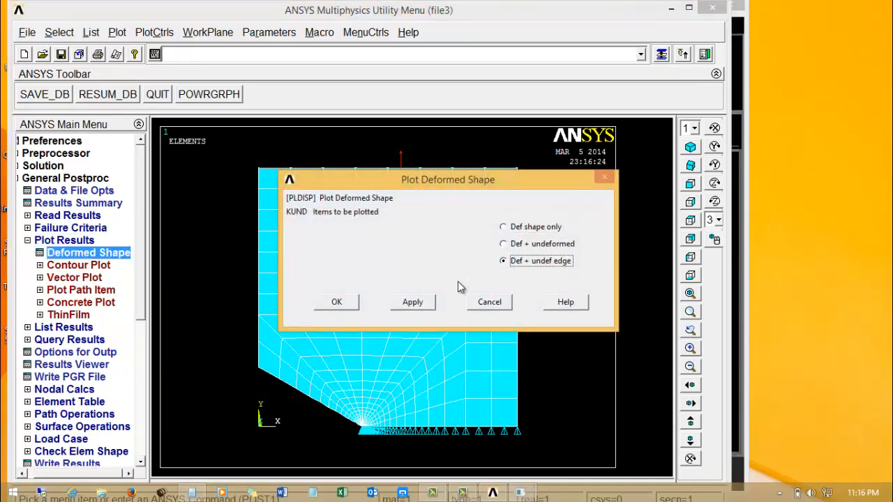
pyautogui.click(339, 306)
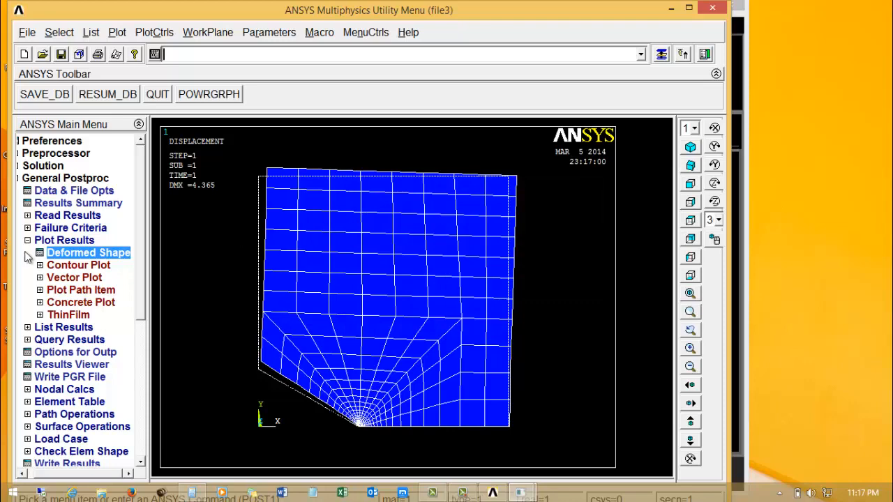
# Plot the Y-component of stress as a nodal solution contour on the deformed shape, and examine the stress around the notch tip.
pyautogui.click(76, 265)
pyautogui.click(112, 278)
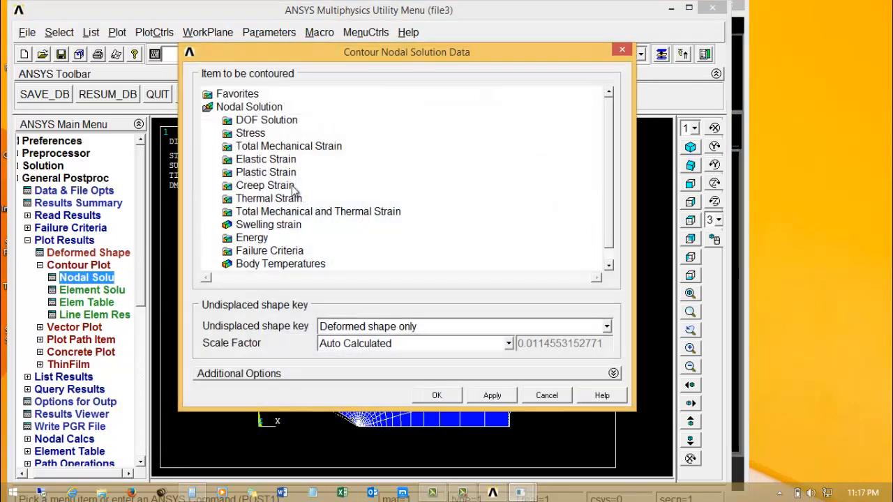
pyautogui.doubleClick(266, 134)
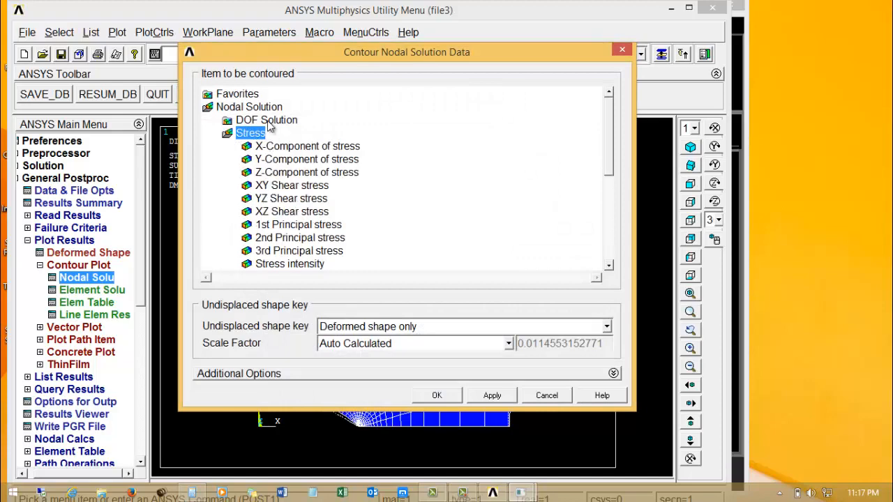
pyautogui.click(281, 159)
pyautogui.click(440, 395)
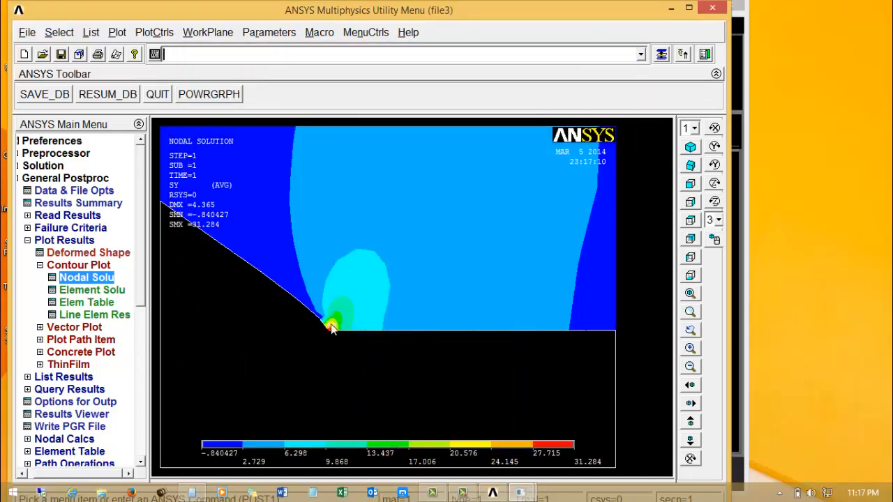
pyautogui.scroll(2, 328, 324)
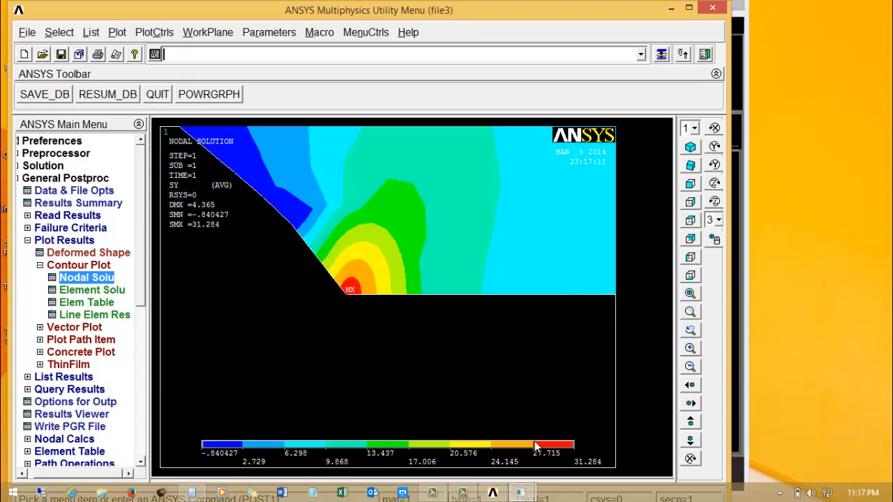
pyautogui.scroll(2, 349, 290)
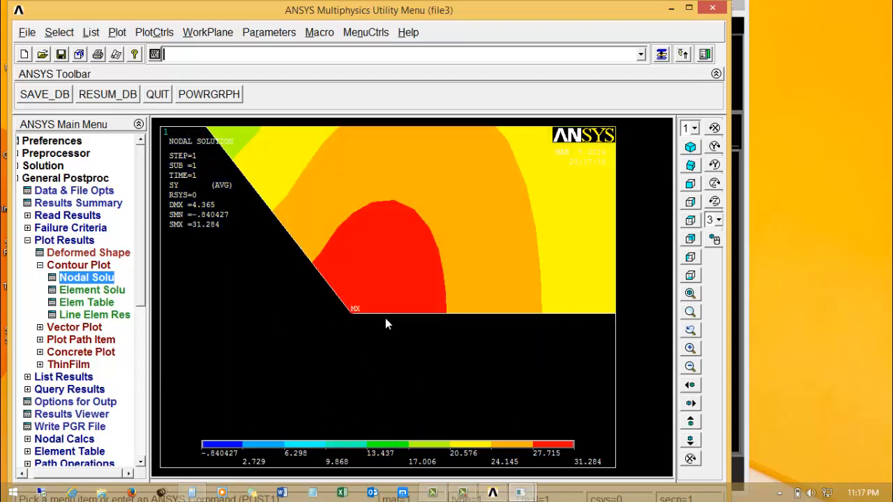
pyautogui.rightClick(348, 291)
pyautogui.click(367, 339)
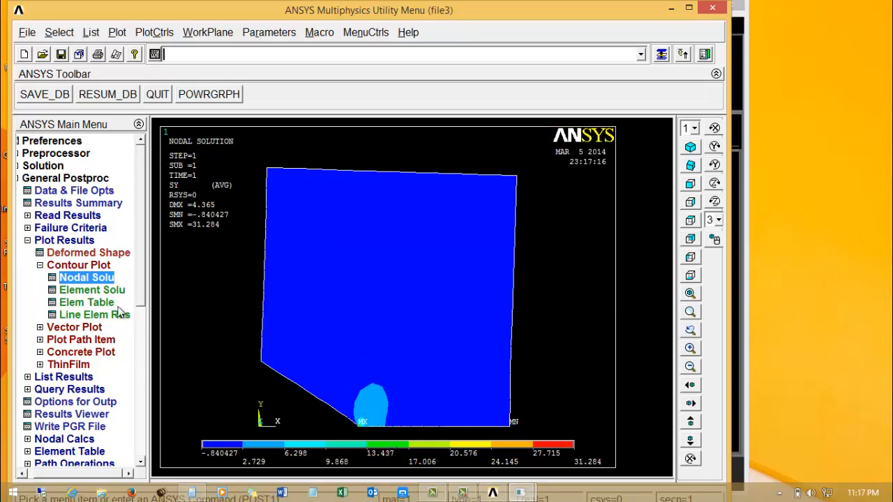
pyautogui.click(28, 241)
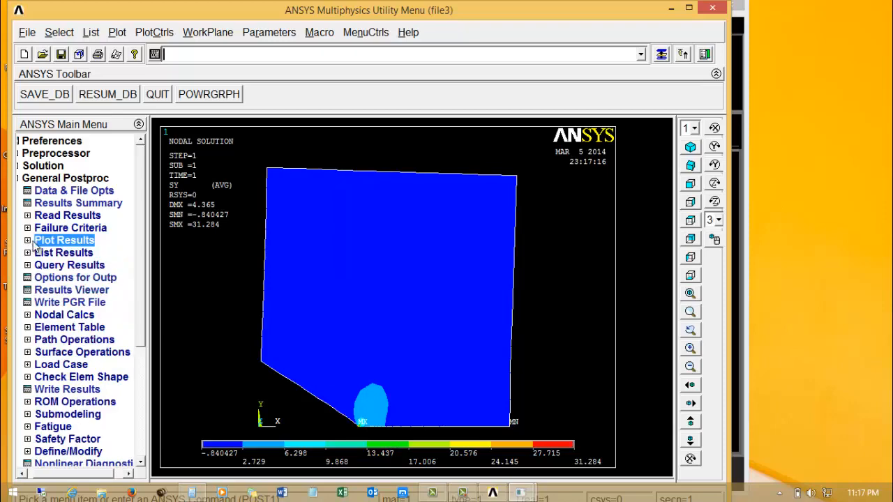